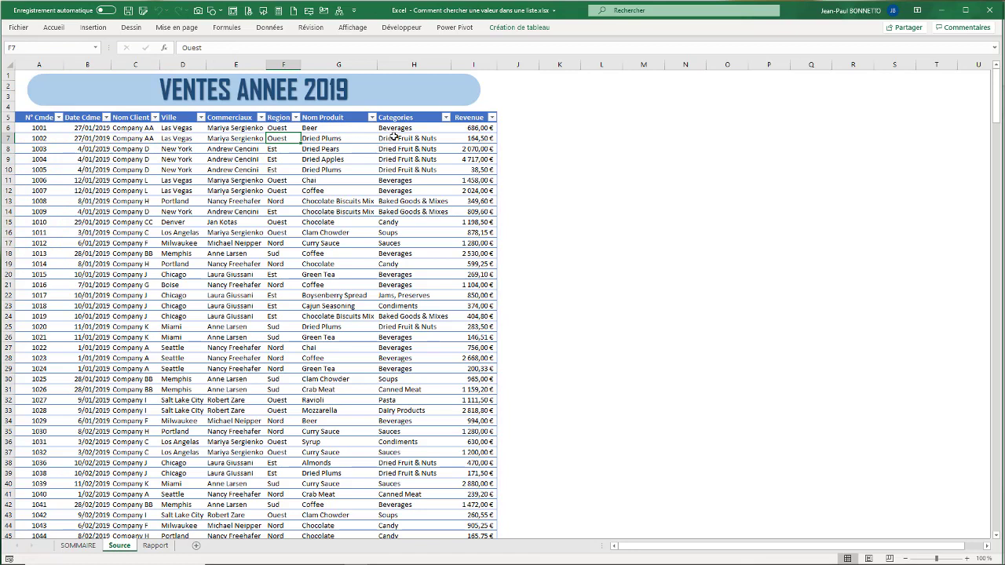
# Examine the product, category, revenue and order date columns of the 2019 sales table on the Source sheet.
pyautogui.moveTo(393, 138); pyautogui.dragTo(385, 390)
pyautogui.click(318, 149)
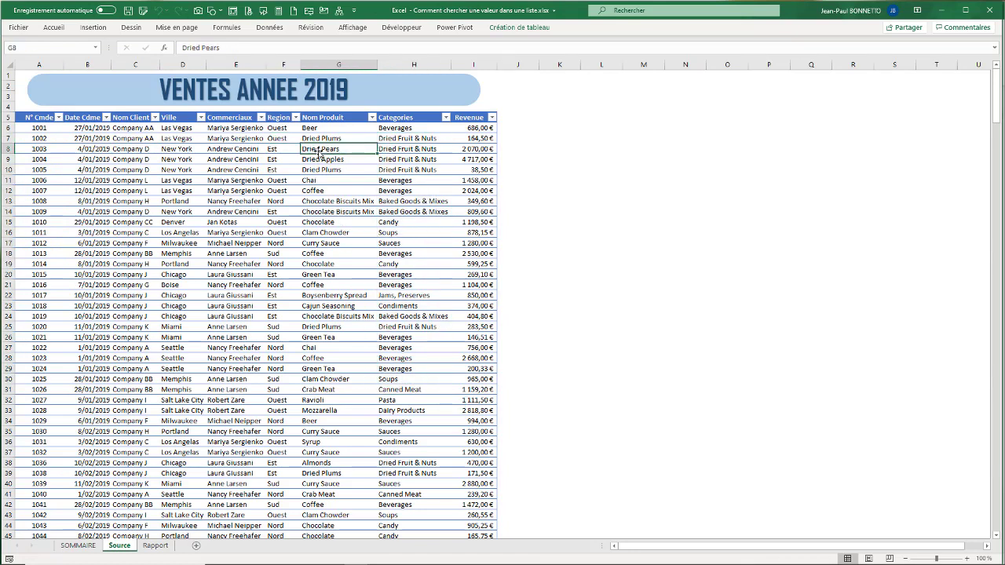
pyautogui.moveTo(393, 127); pyautogui.dragTo(383, 383)
pyautogui.click(388, 139)
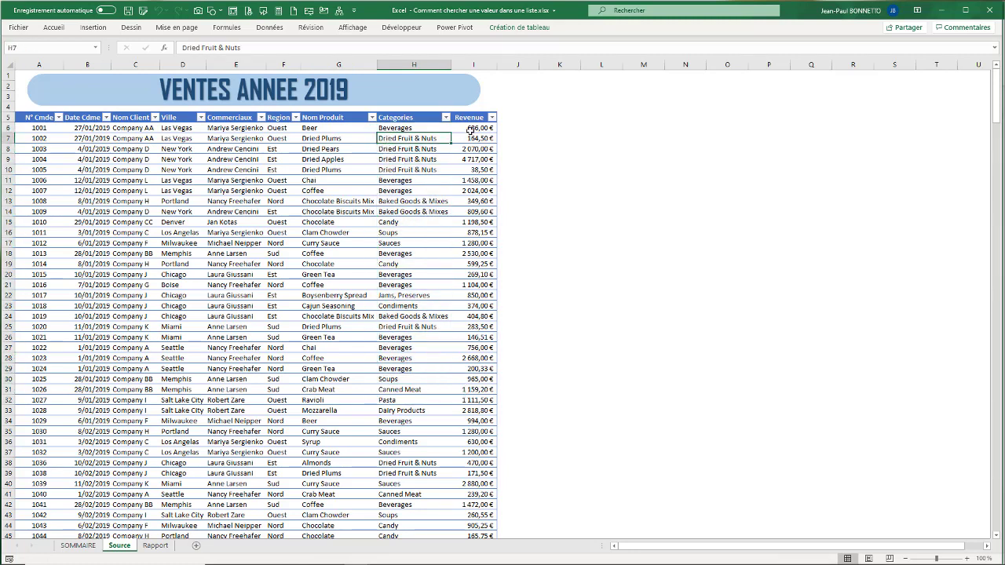
pyautogui.moveTo(470, 128); pyautogui.dragTo(469, 431)
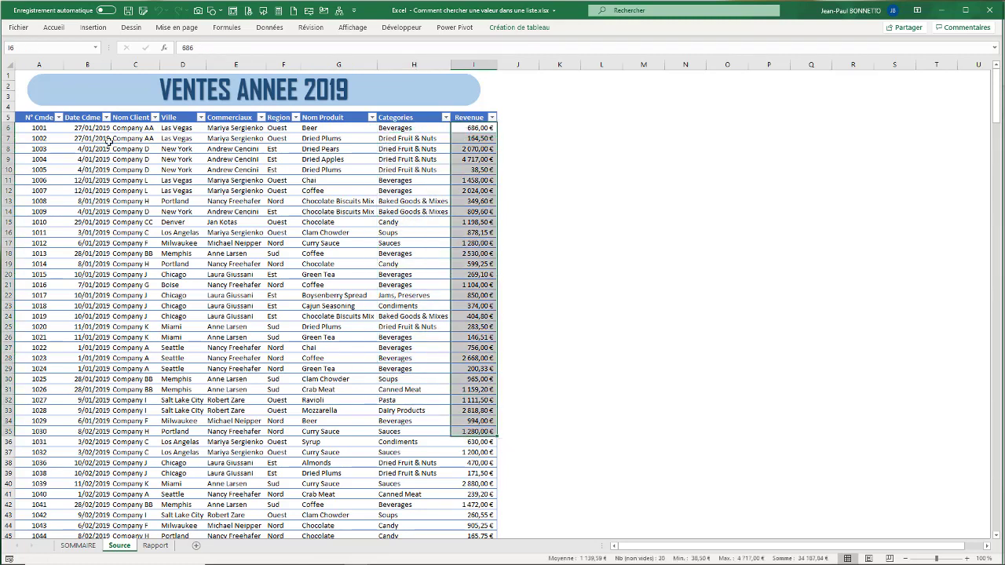
pyautogui.moveTo(108, 140); pyautogui.dragTo(119, 339)
pyautogui.scroll(-20, 217, 238)
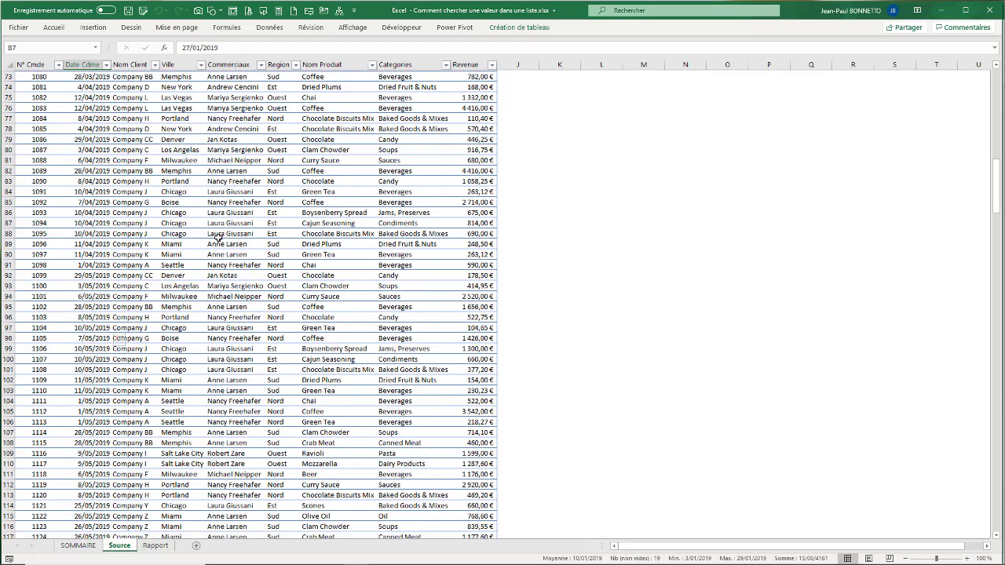
pyautogui.scroll(20, 217, 238)
# Examine the Catégories pivot filter and its list of choices above the monthly sales table on the Rapport sheet.
pyautogui.click(155, 545)
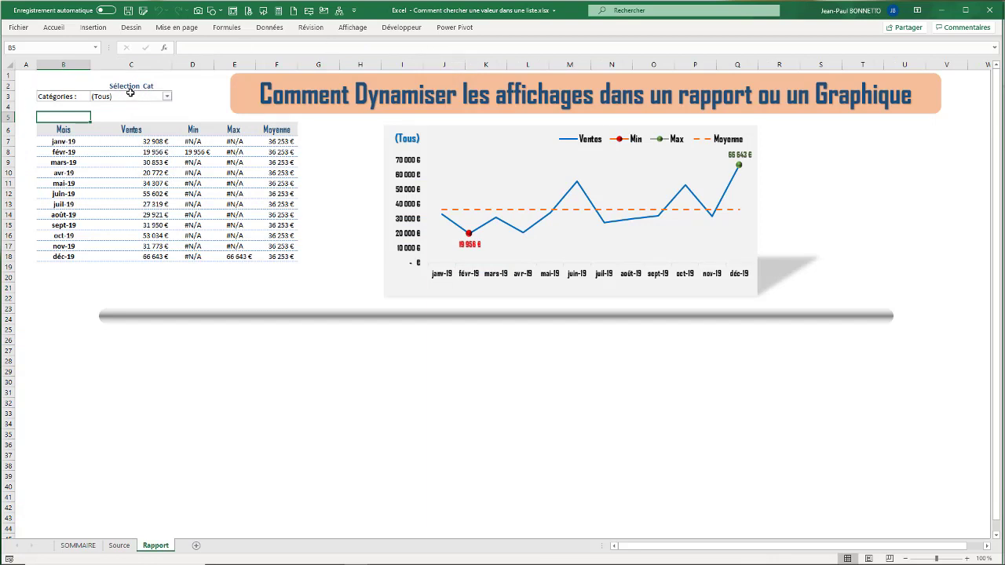
pyautogui.click(166, 97)
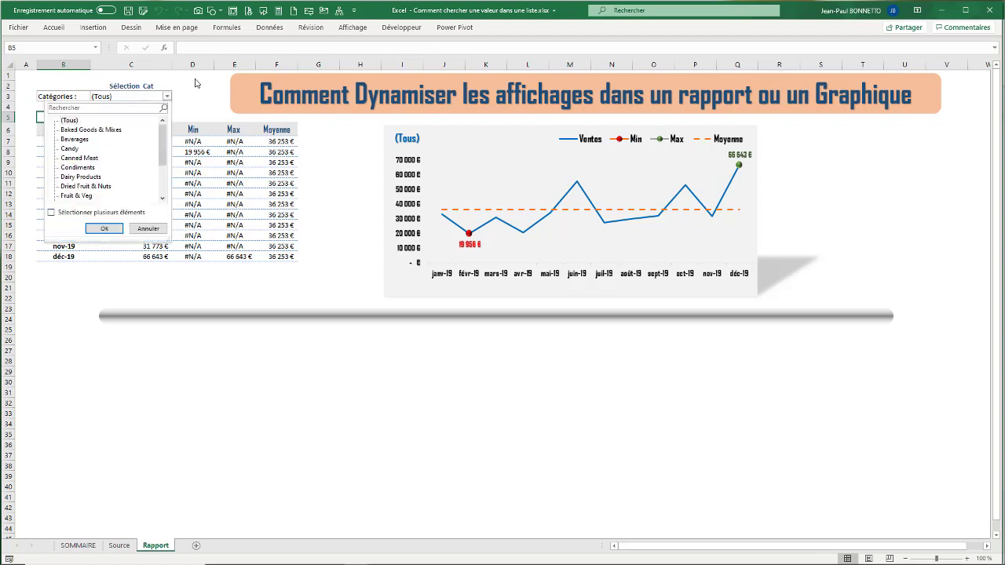
pyautogui.click(122, 97)
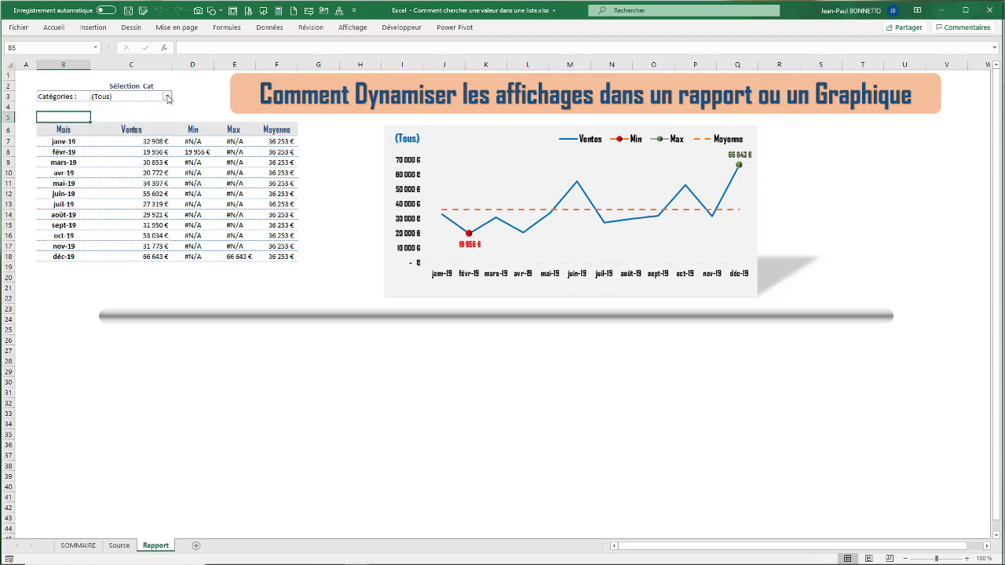
pyautogui.click(125, 95)
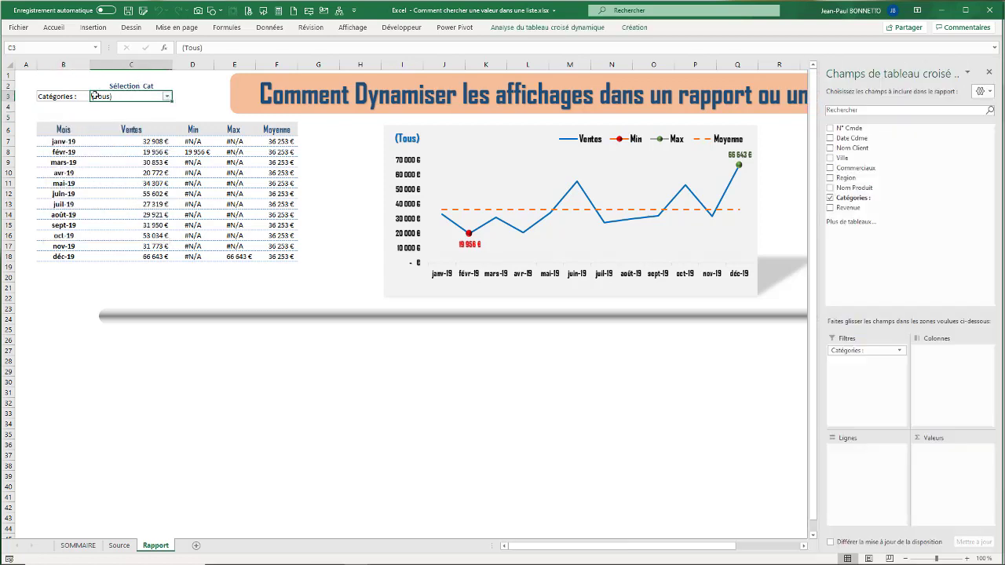
pyautogui.click(63, 97)
pyautogui.click(131, 96)
pyautogui.click(55, 96)
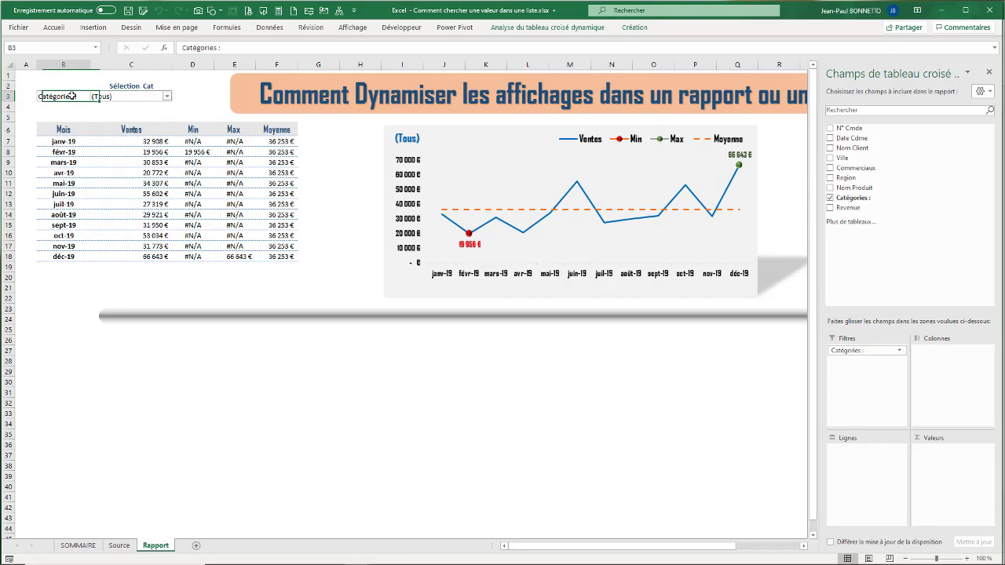
pyautogui.click(142, 96)
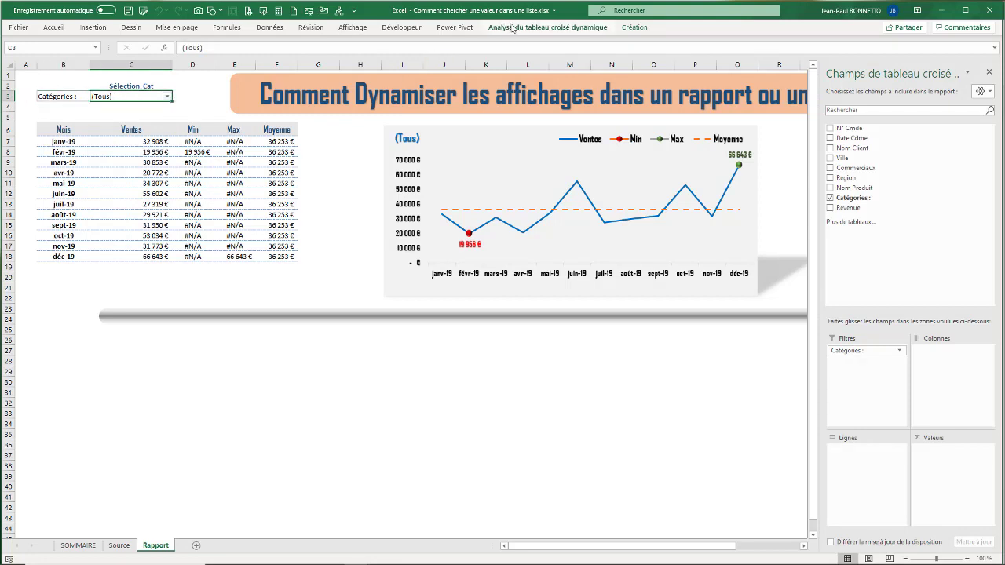
pyautogui.click(511, 27)
pyautogui.click(512, 28)
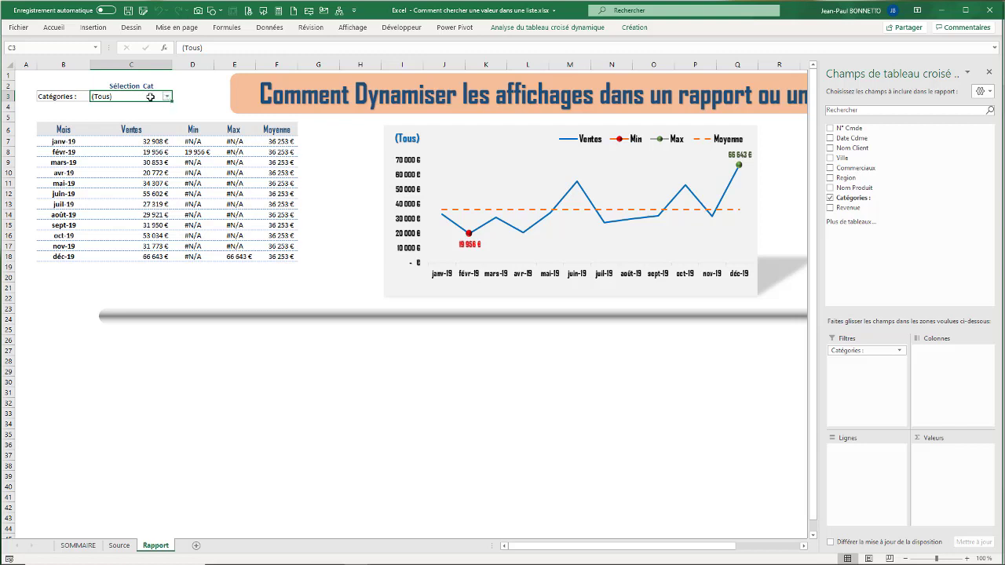
# Search the Catégories filter list for "c" and filter the report on Condiments.
pyautogui.click(168, 96)
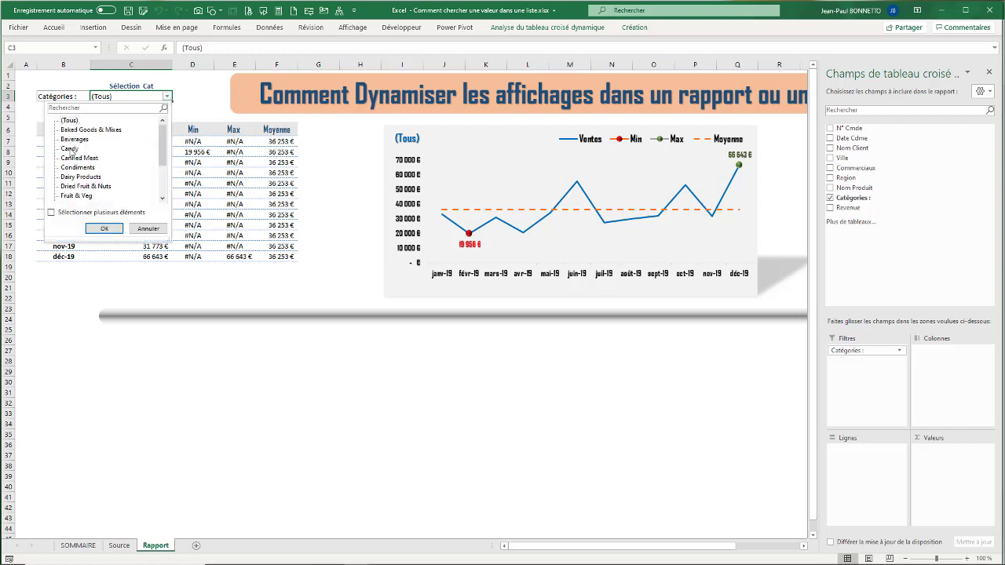
pyautogui.click(73, 107)
pyautogui.write('c')
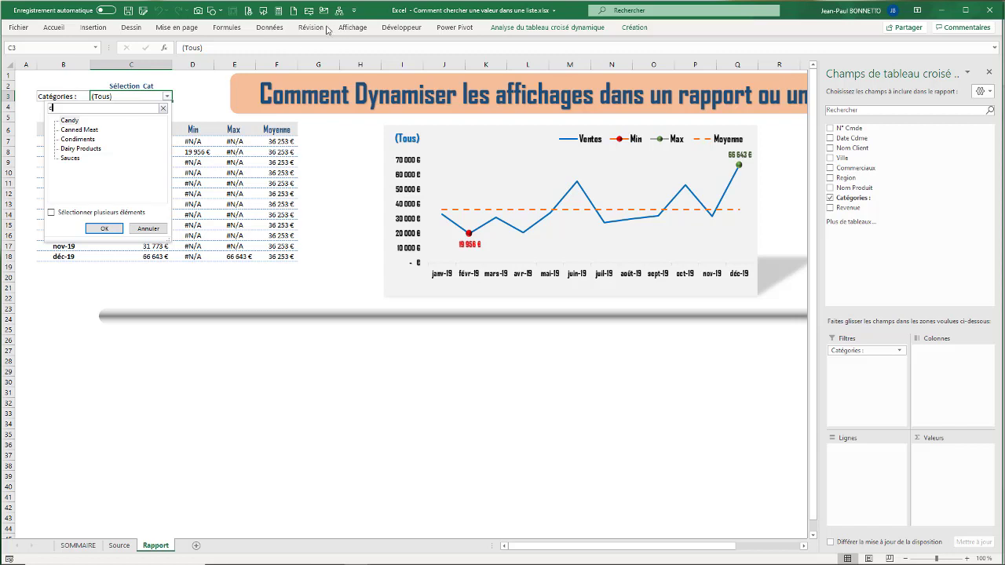
pyautogui.click(78, 140)
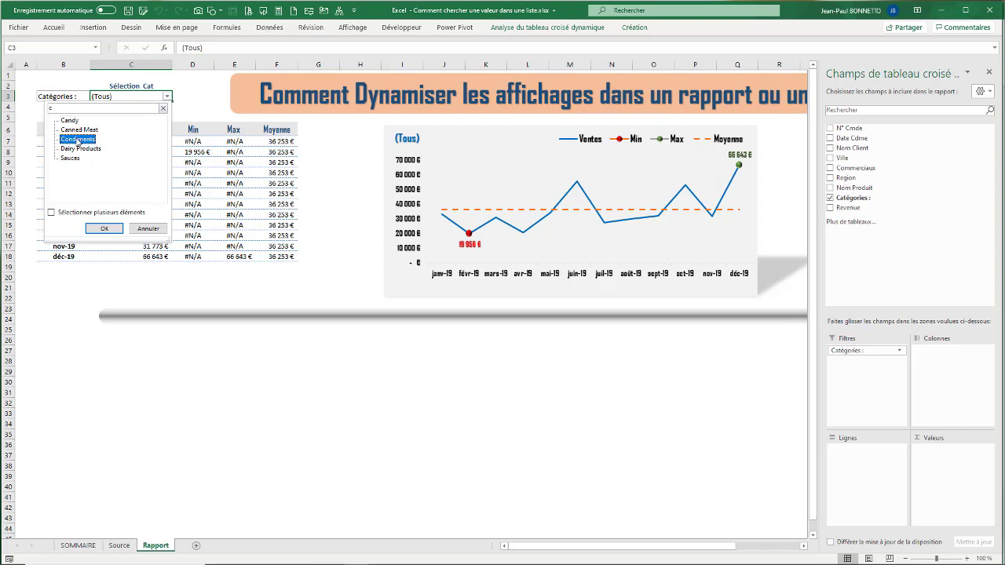
pyautogui.click(104, 228)
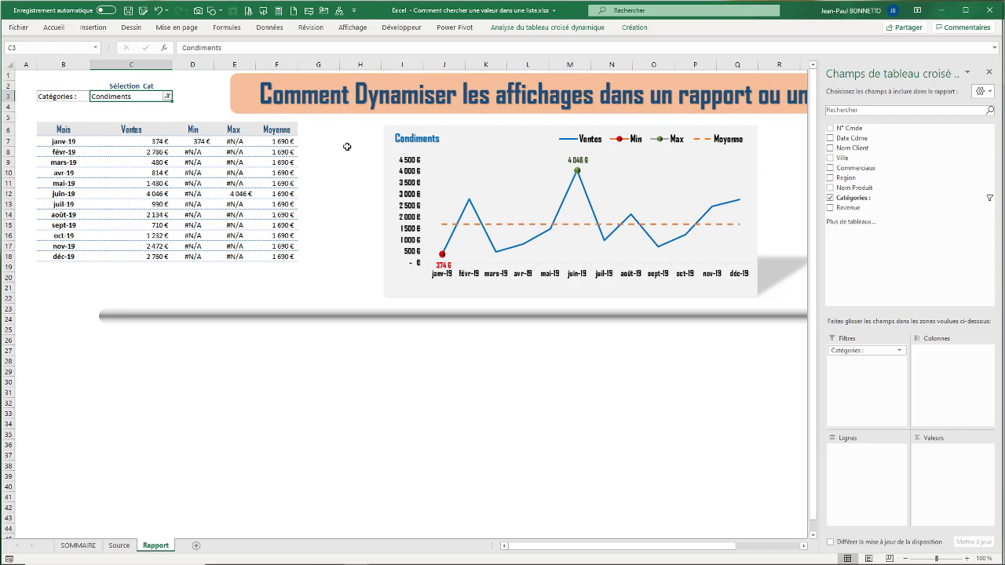
# Reset the Catégories filter of the report to (Tous).
pyautogui.click(168, 96)
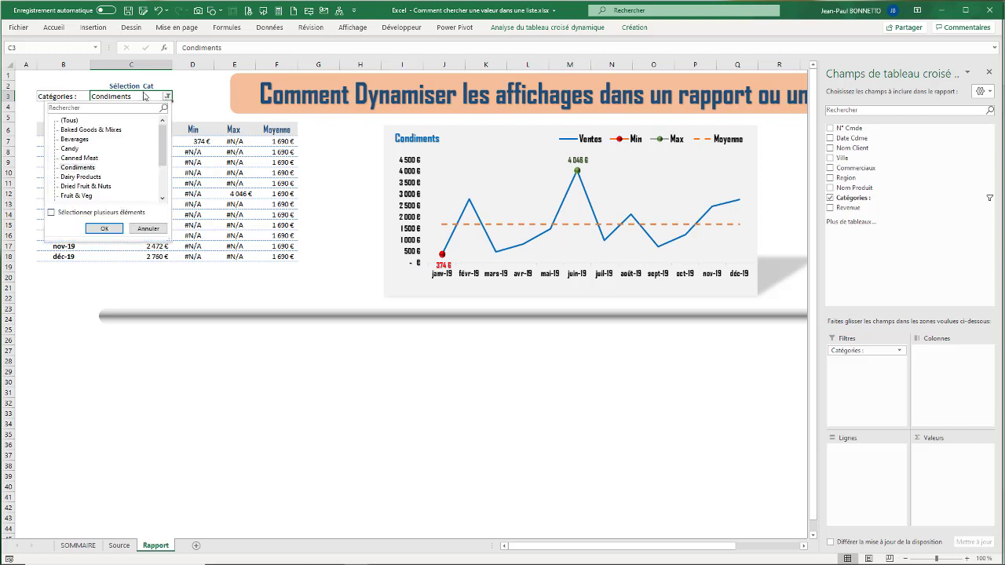
pyautogui.click(70, 121)
pyautogui.click(106, 228)
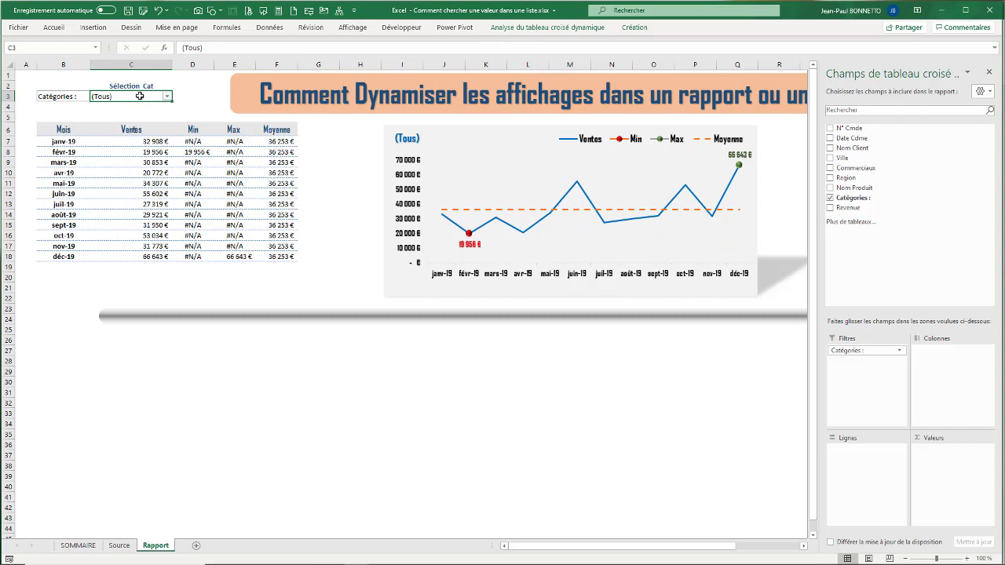
pyautogui.click(103, 115)
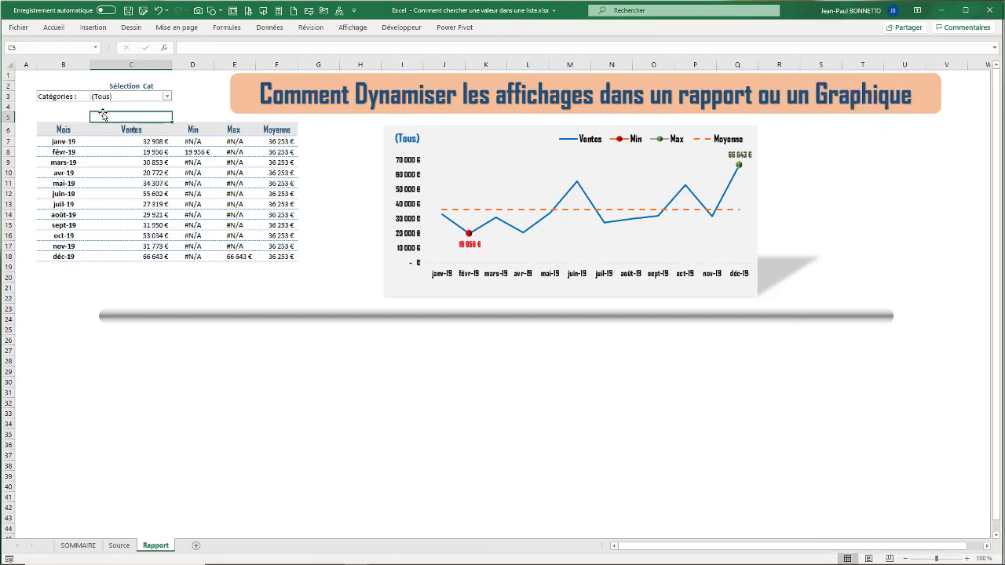
# Compare the report's category selector with the Categories column on the Source sheet and the empty cells of column M.
pyautogui.click(144, 94)
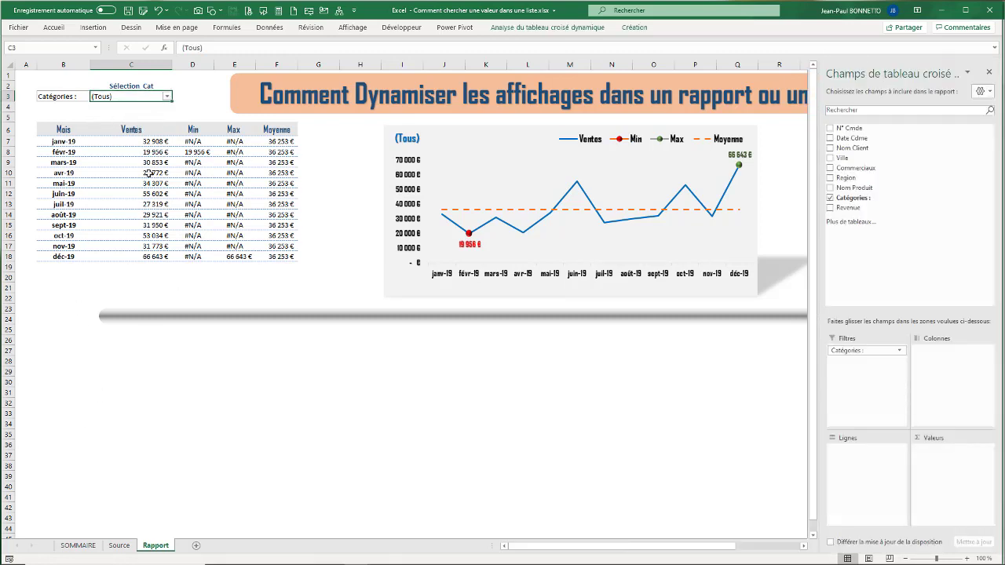
pyautogui.click(120, 545)
pyautogui.moveTo(405, 148); pyautogui.dragTo(404, 275)
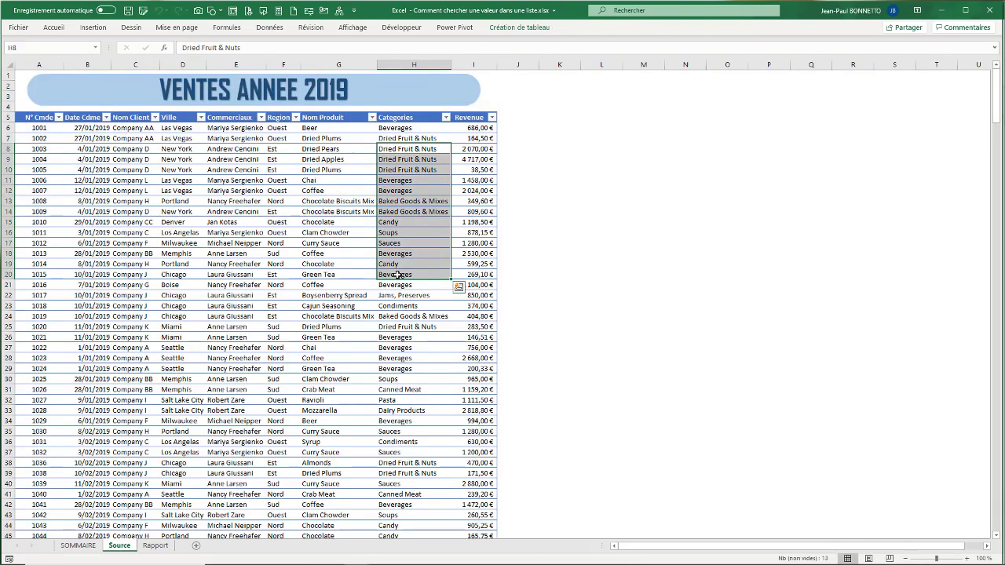
pyautogui.click(645, 125)
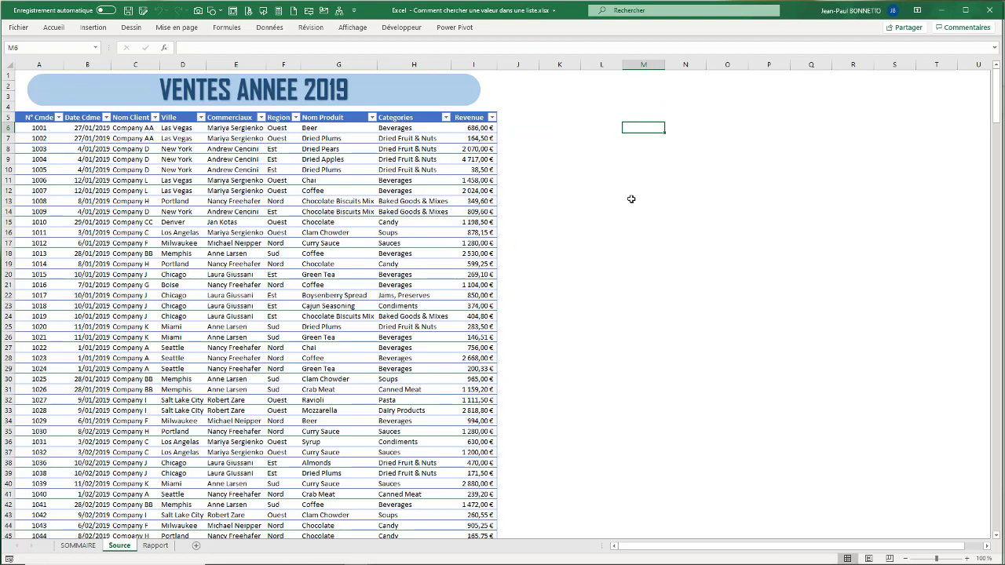
pyautogui.moveTo(641, 117); pyautogui.dragTo(661, 319)
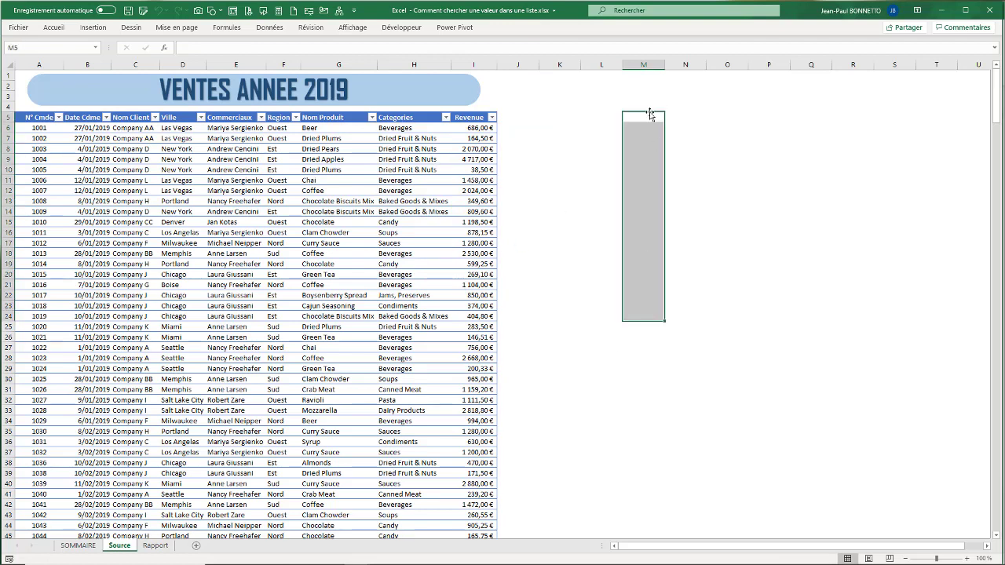
pyautogui.moveTo(644, 118); pyautogui.dragTo(634, 298)
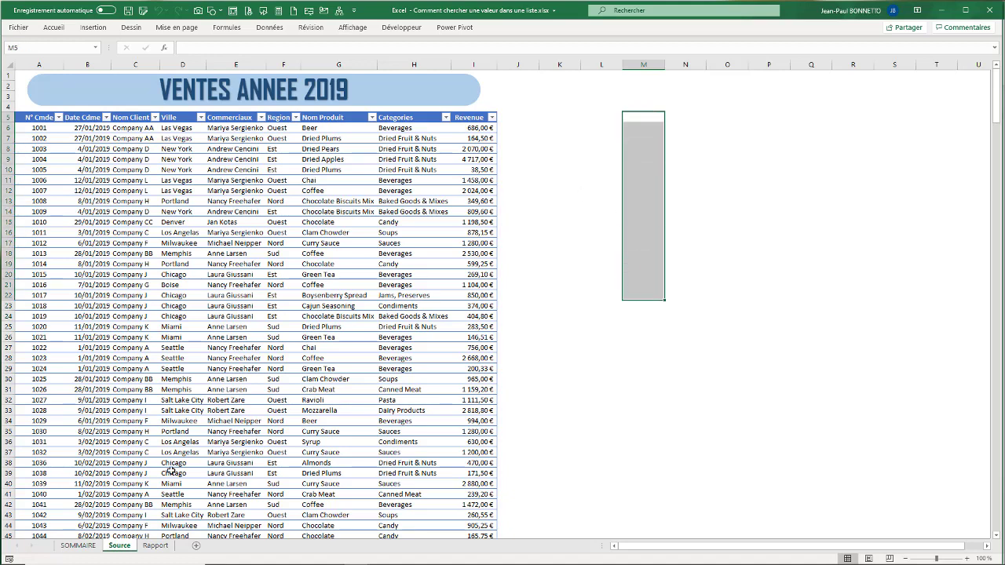
pyautogui.click(156, 545)
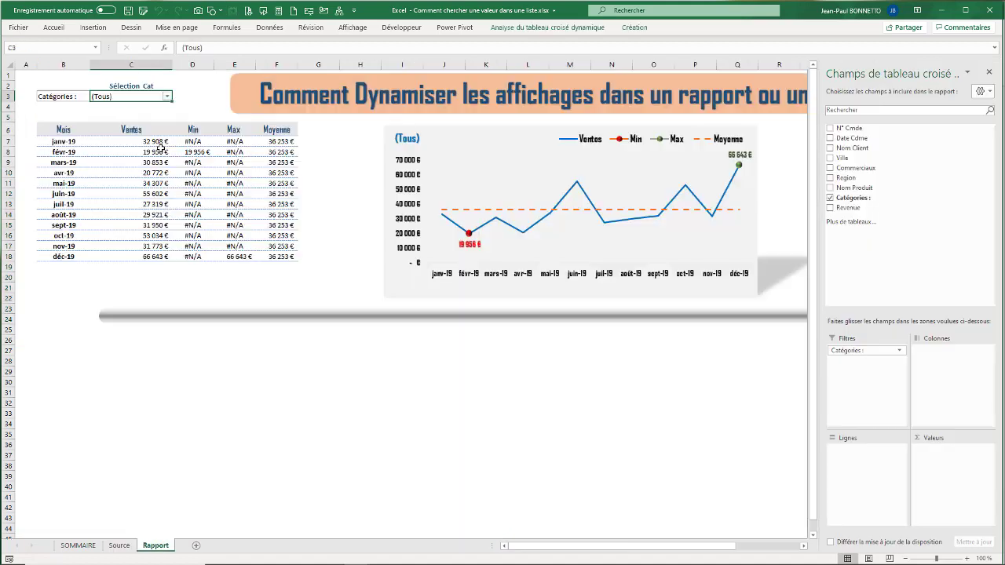
pyautogui.click(269, 27)
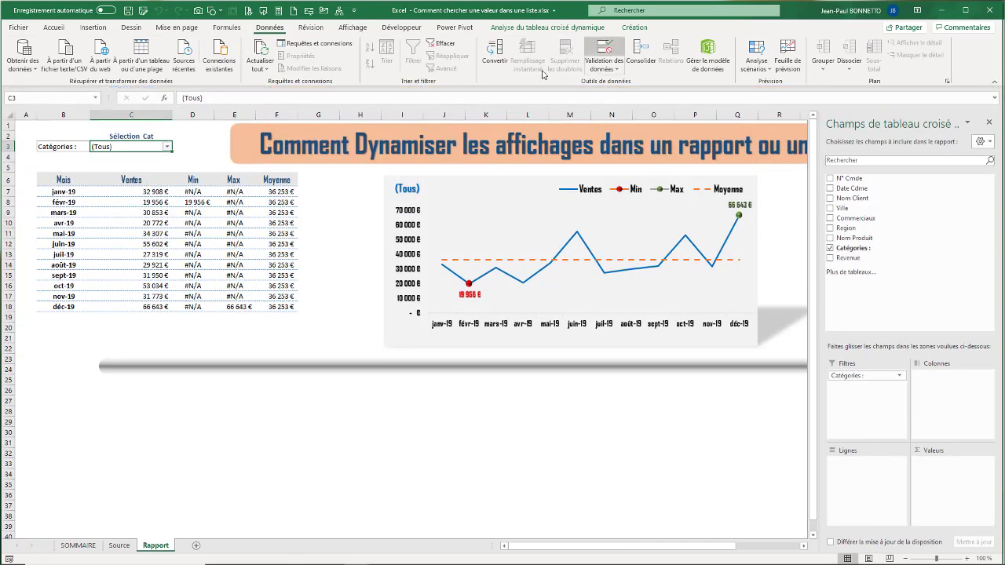
pyautogui.click(76, 316)
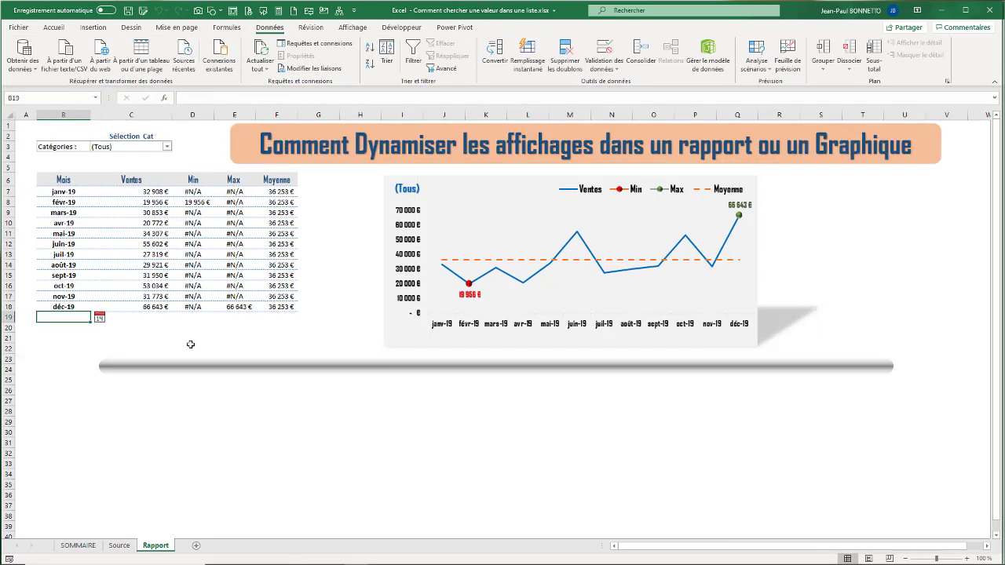
pyautogui.click(845, 230)
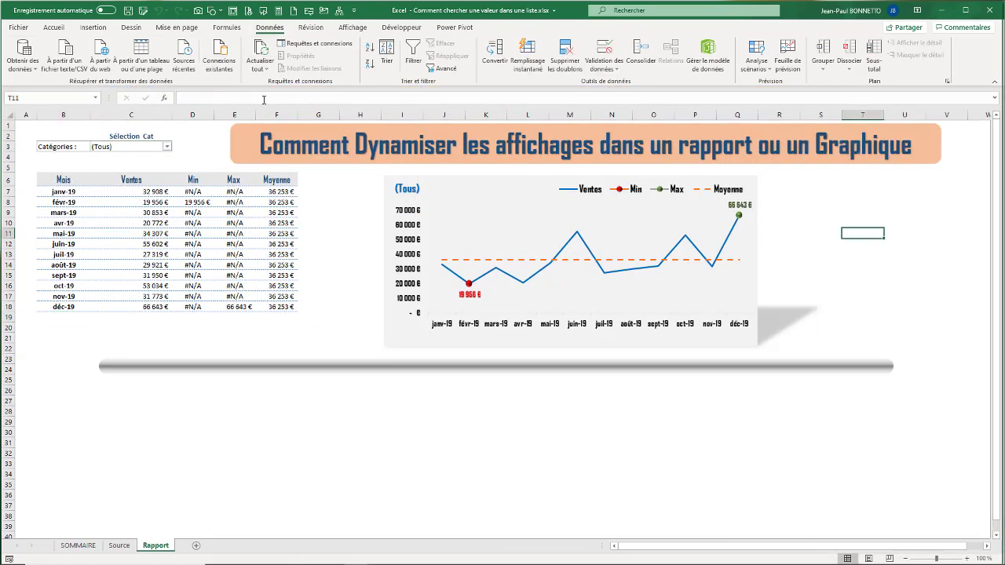
pyautogui.click(51, 414)
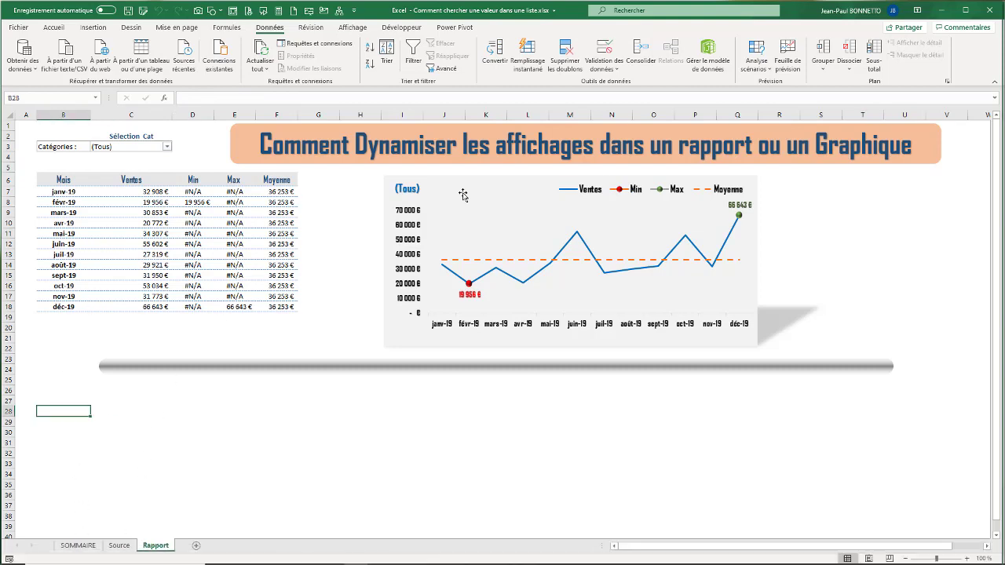
# Create a pivot table from the TVentes table on the Source sheet, placed at cell B26 of the existing Rapport sheet.
pyautogui.click(119, 545)
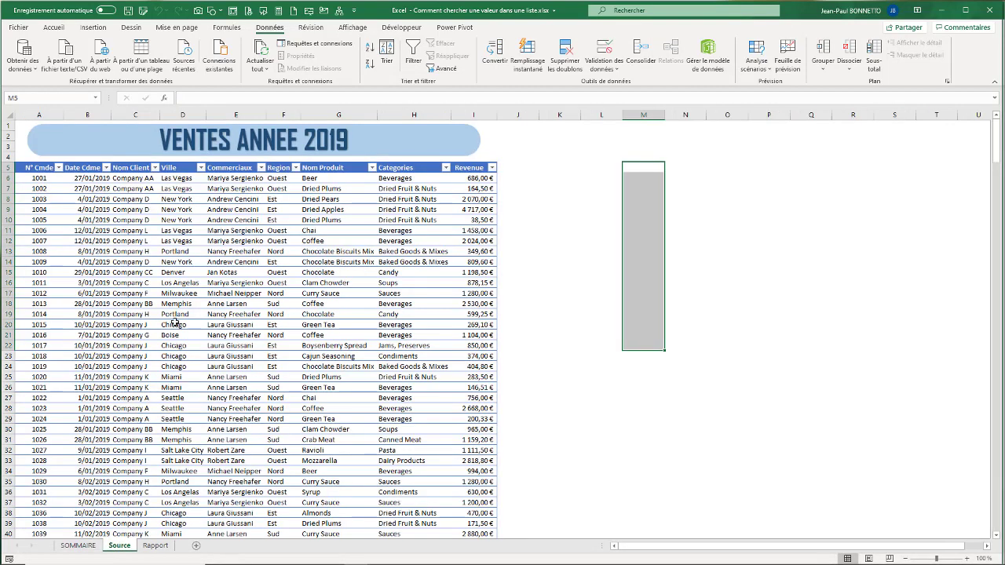
pyautogui.click(185, 219)
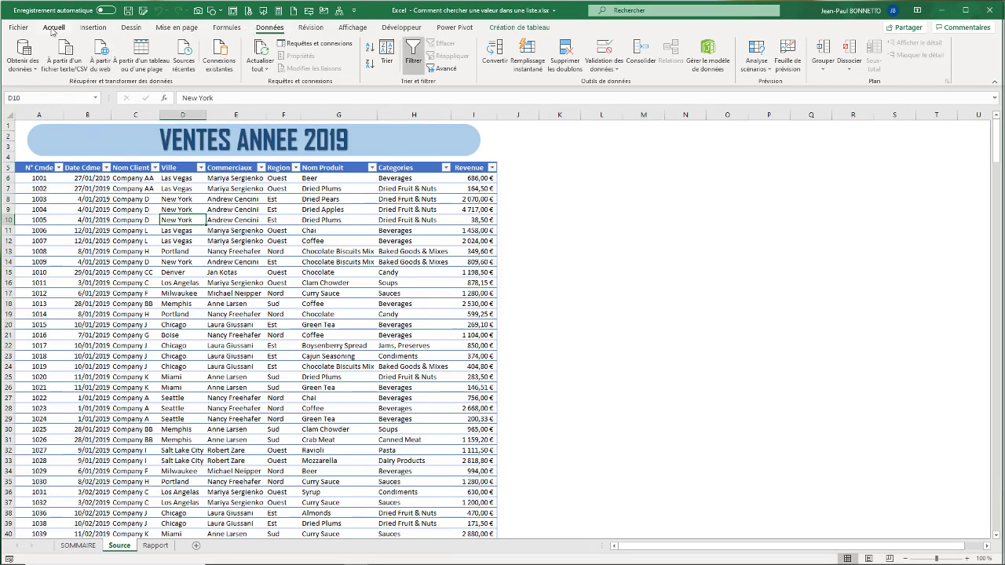
pyautogui.click(93, 28)
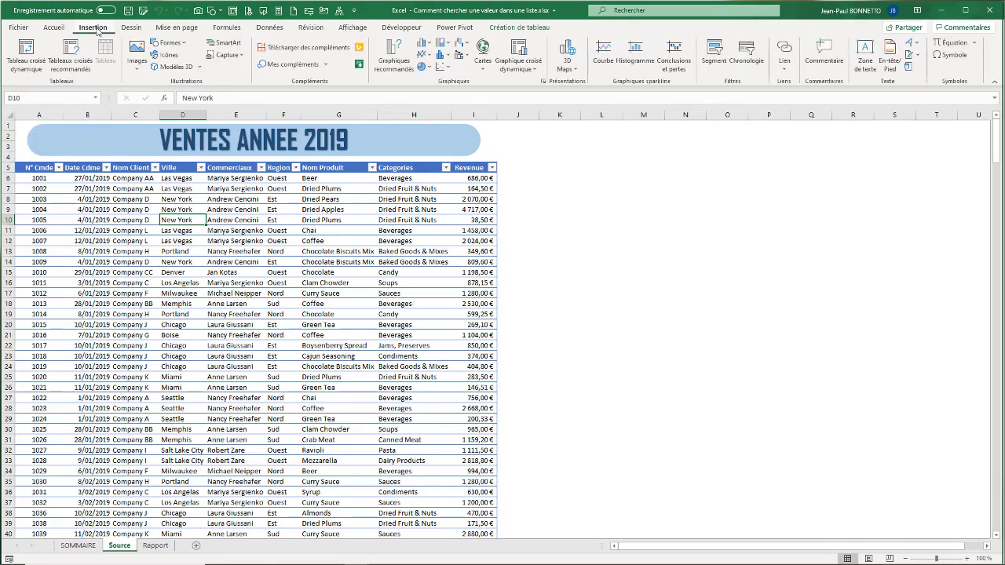
pyautogui.click(28, 61)
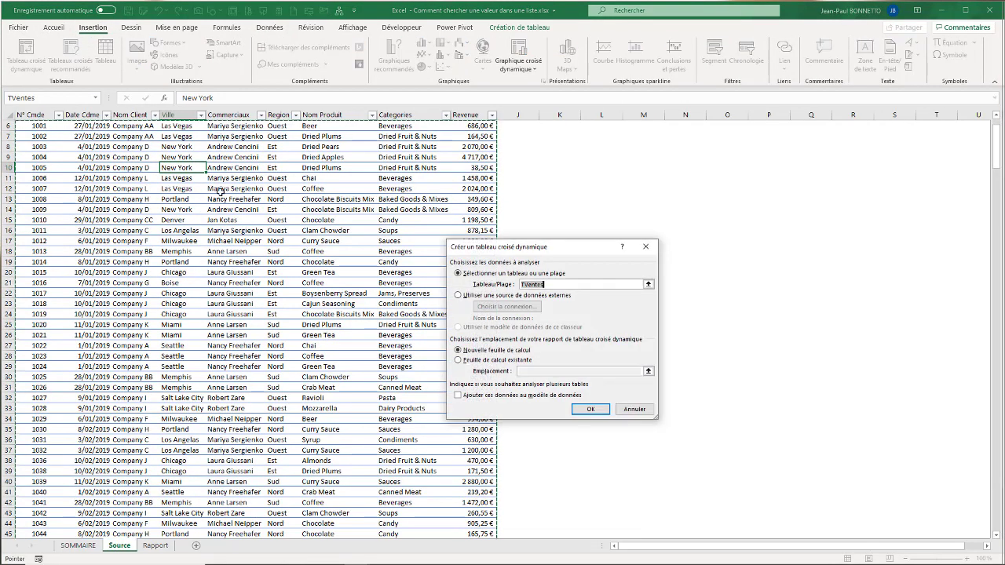
pyautogui.click(458, 359)
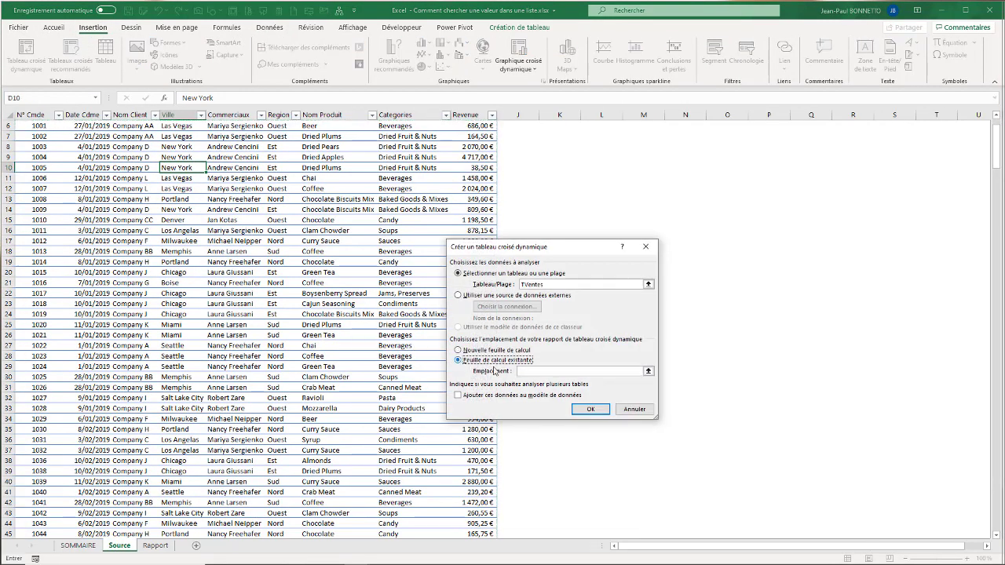
pyautogui.click(156, 545)
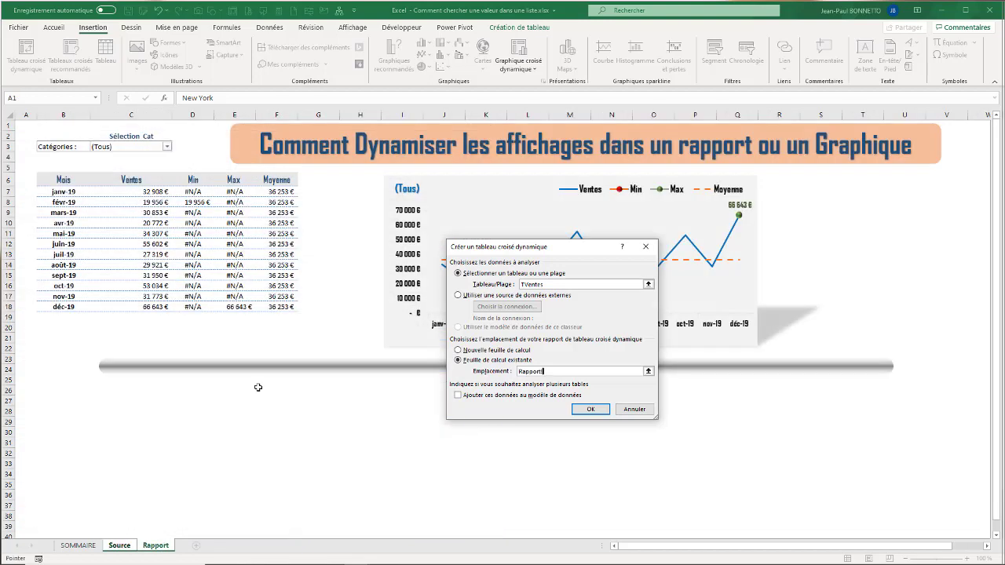
pyautogui.click(58, 393)
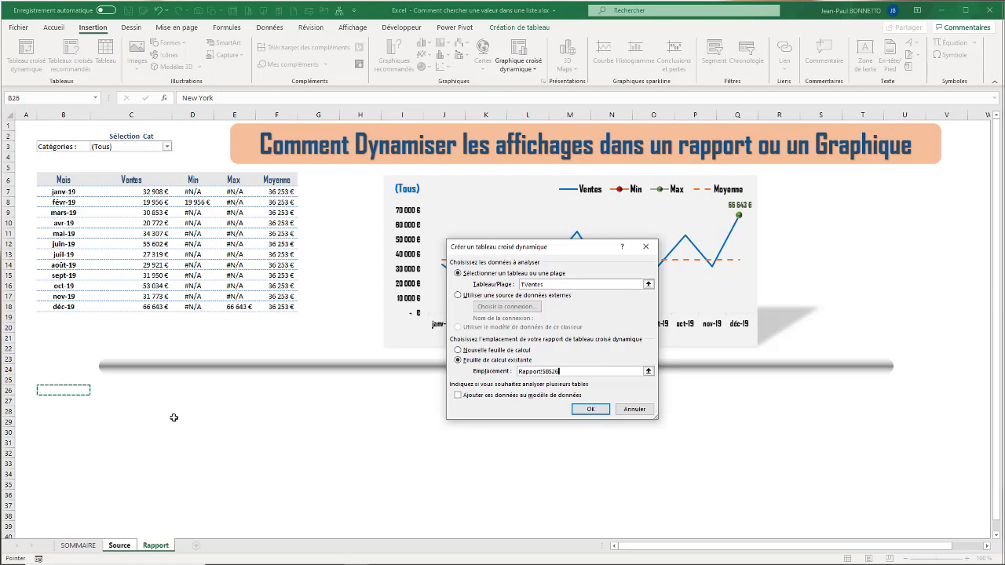
pyautogui.click(582, 412)
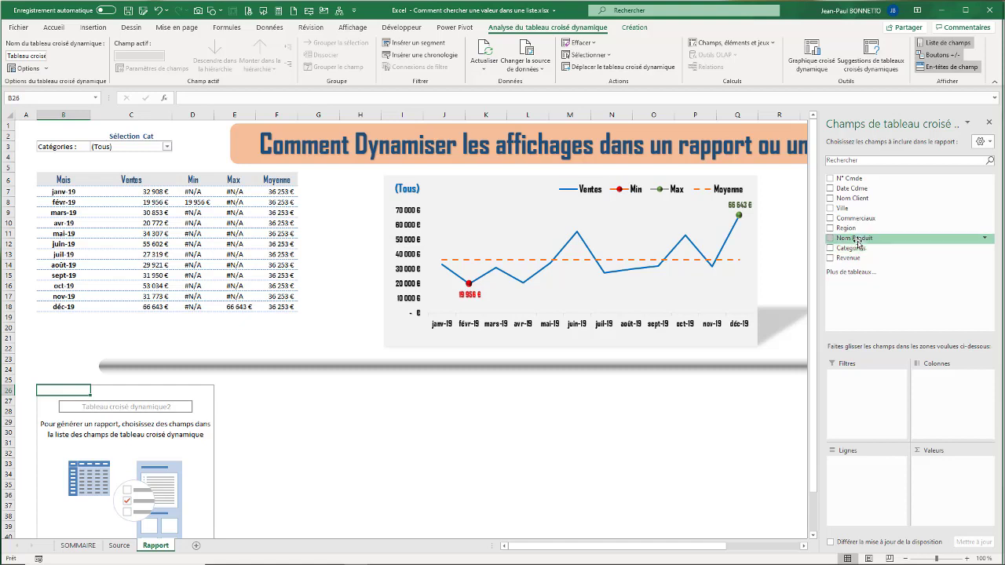
# Add Categories as the new pivot table's report filter and move the filter block to cell B26.
pyautogui.moveTo(852, 249); pyautogui.dragTo(847, 382)
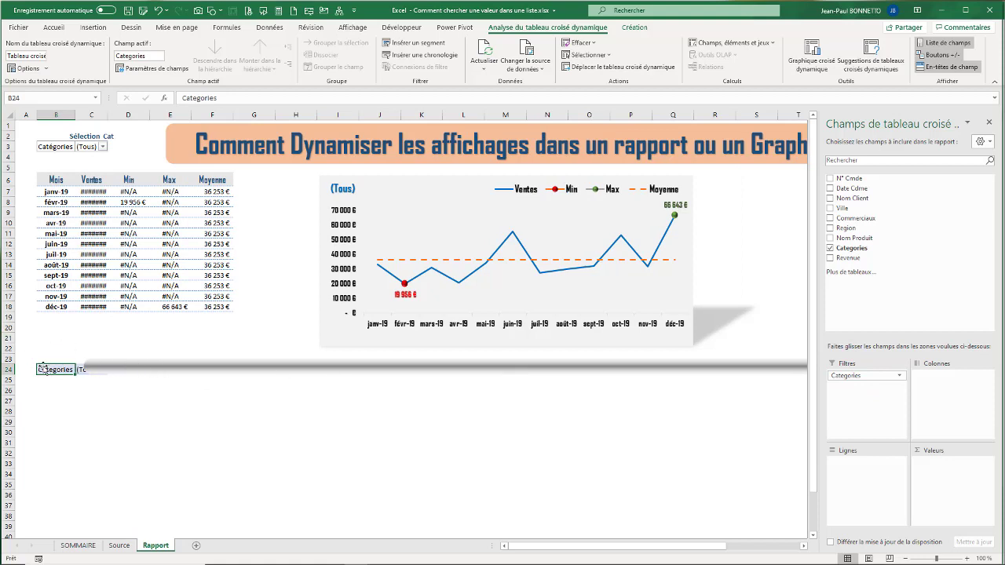
pyautogui.moveTo(42, 369); pyautogui.dragTo(92, 395)
pyautogui.click(92, 370)
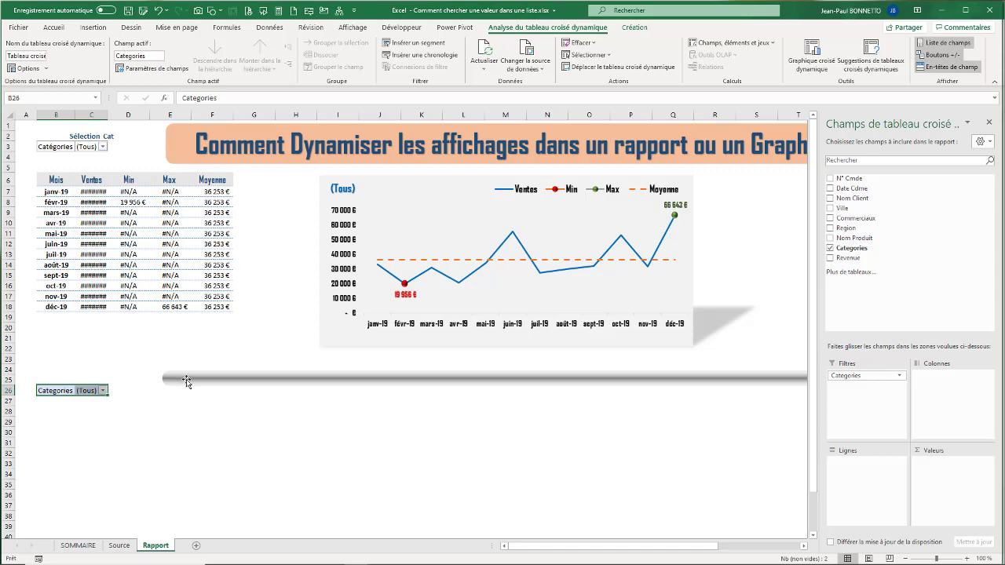
# Move the grey divider bar up to rows 23–24, above the new Categories filter.
pyautogui.moveTo(188, 381); pyautogui.dragTo(99, 363)
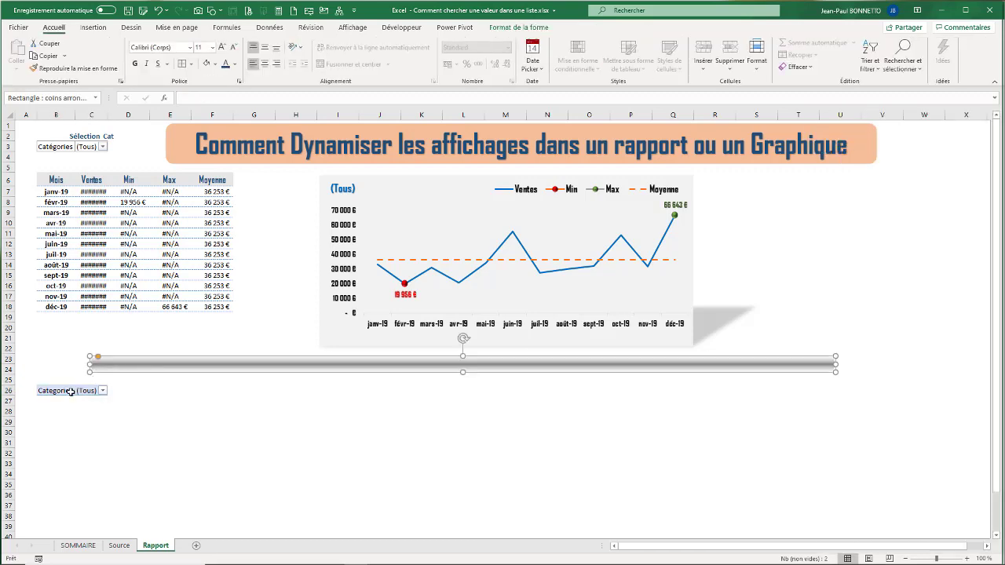
pyautogui.click(66, 390)
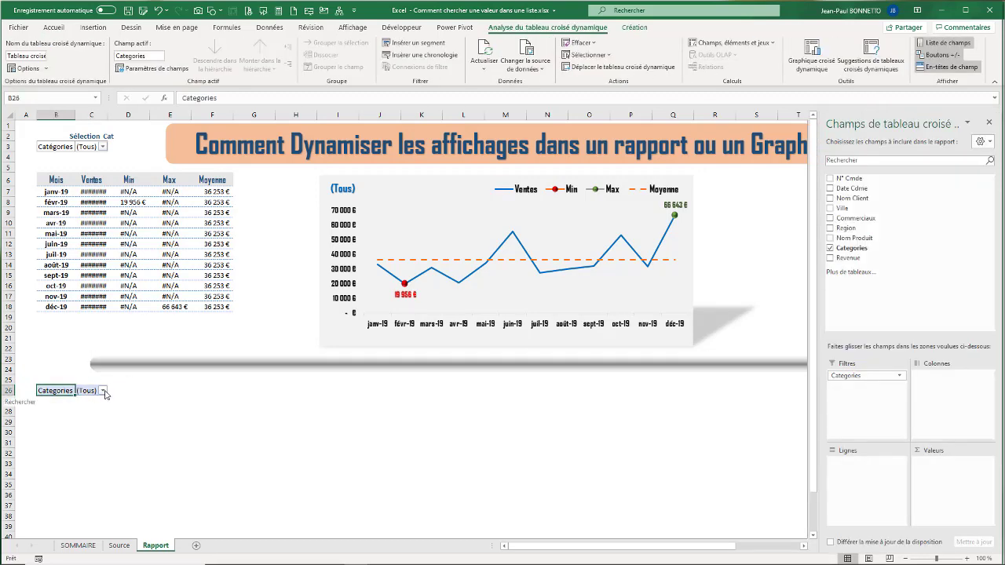
# Browse the new Categories filter list, search it for "da" and filter on Dairy Products.
pyautogui.click(102, 391)
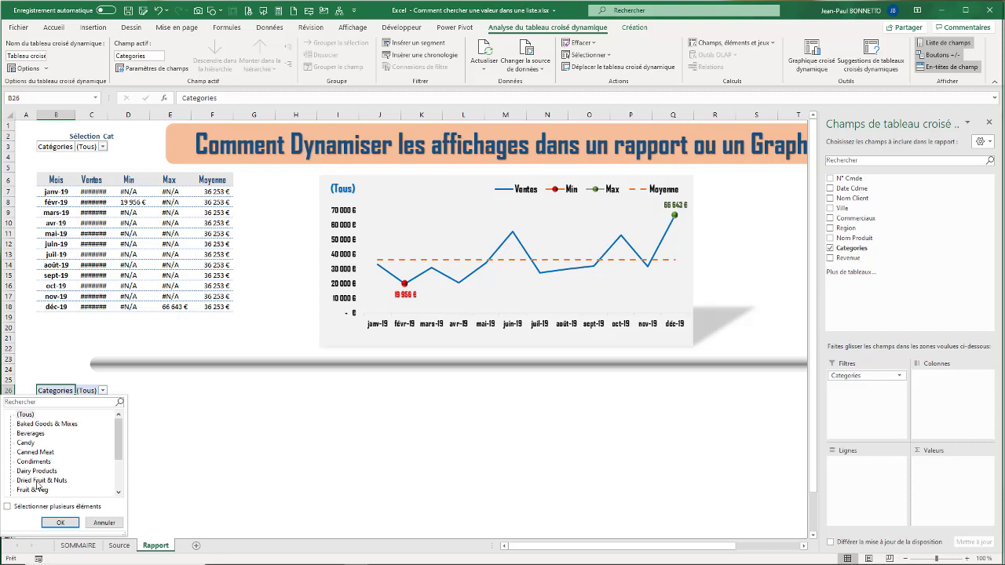
pyautogui.moveTo(119, 430); pyautogui.dragTo(130, 487)
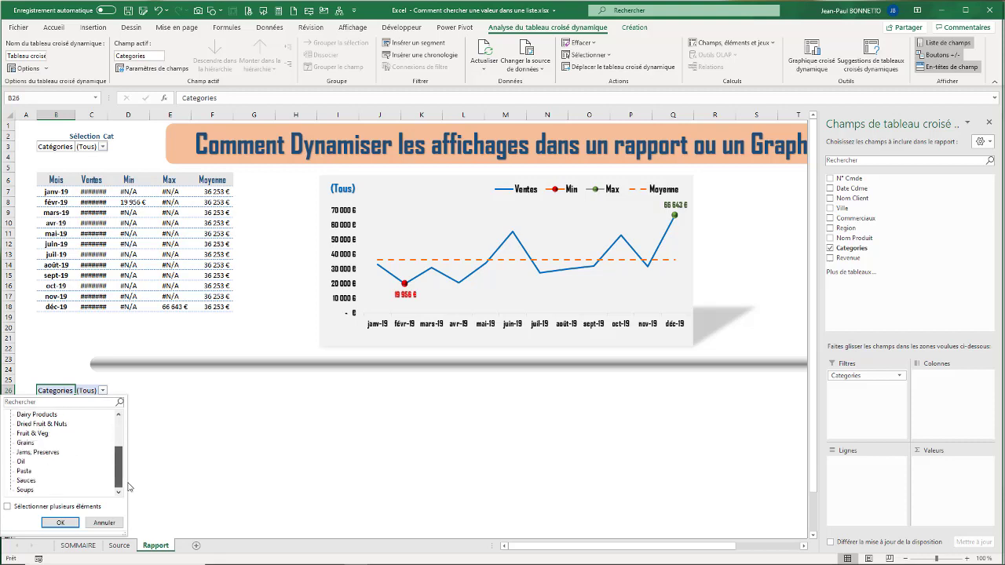
pyautogui.scroll(3, 133, 455)
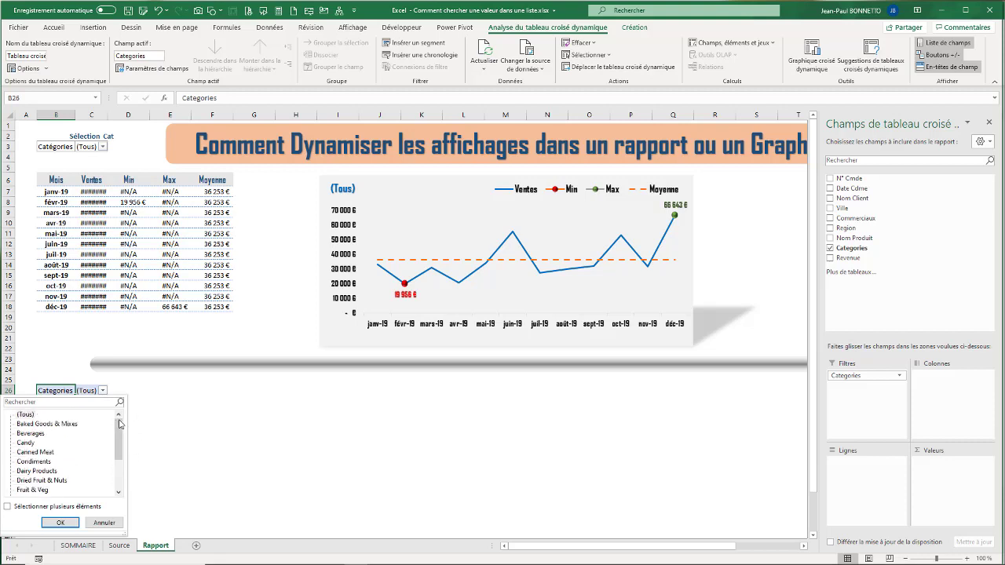
pyautogui.click(32, 433)
pyautogui.click(29, 401)
pyautogui.write('da')
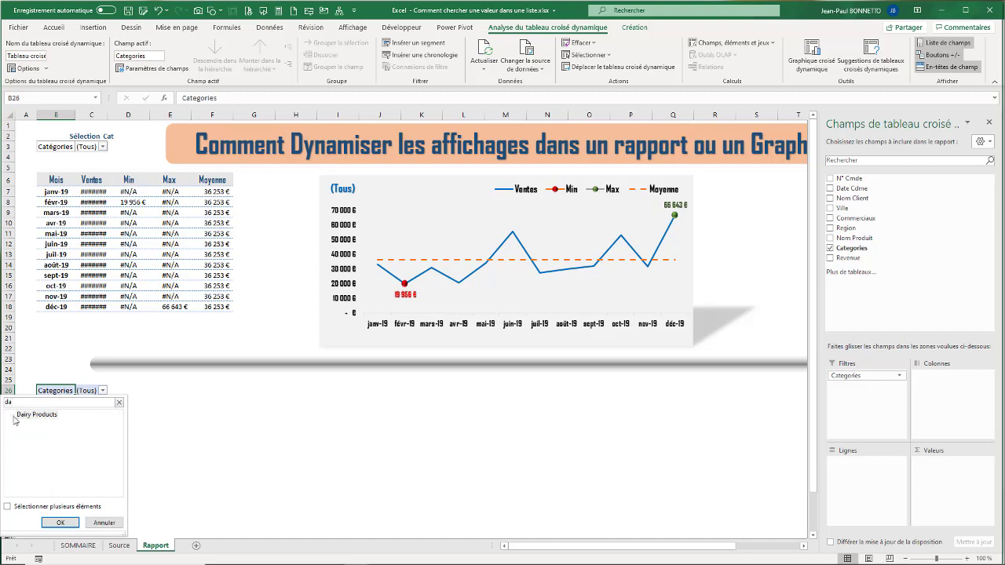
pyautogui.click(36, 415)
pyautogui.click(60, 522)
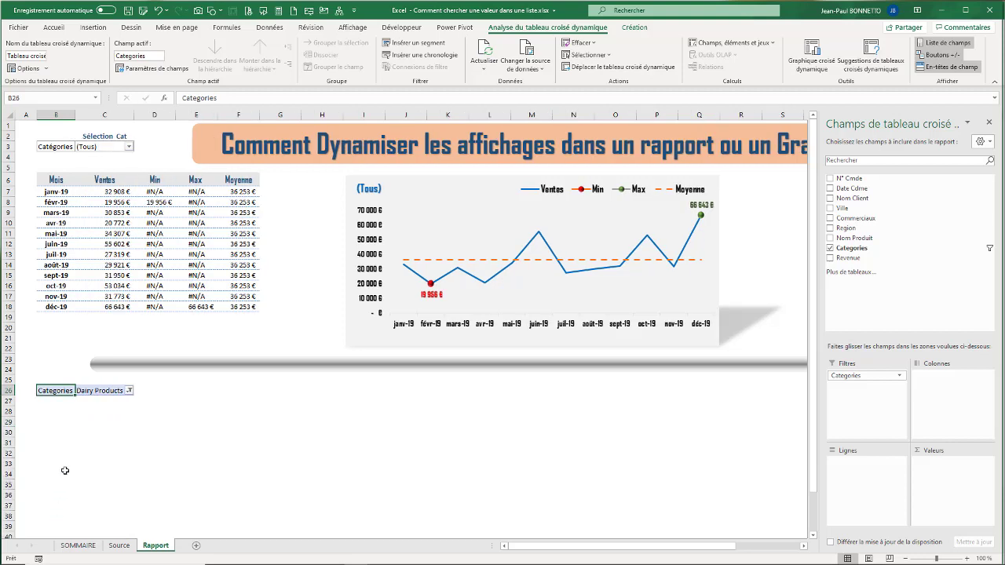
# Apply a plain light pivot table style with black lines and no blue shading to the new Categories filter.
pyautogui.click(102, 391)
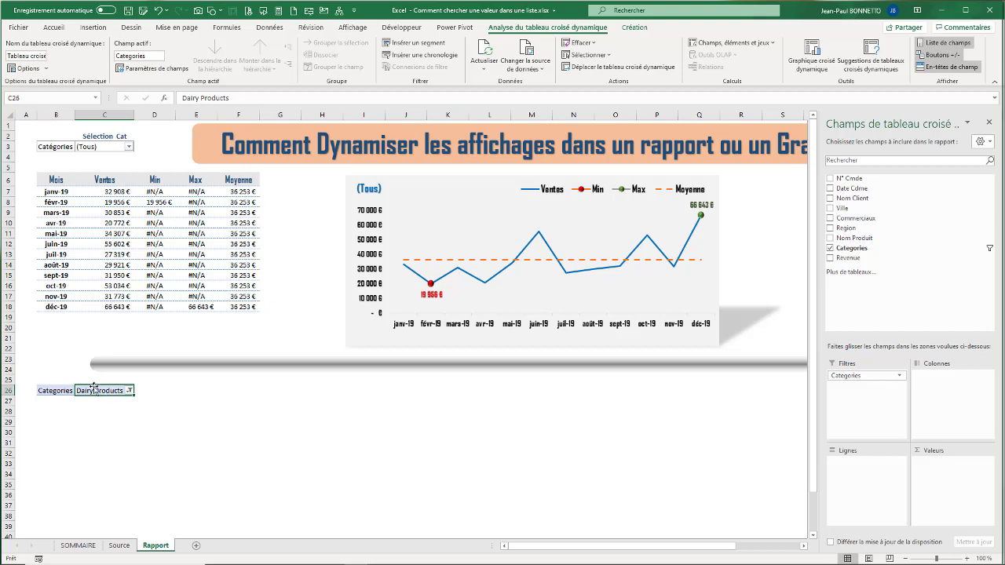
pyautogui.click(634, 28)
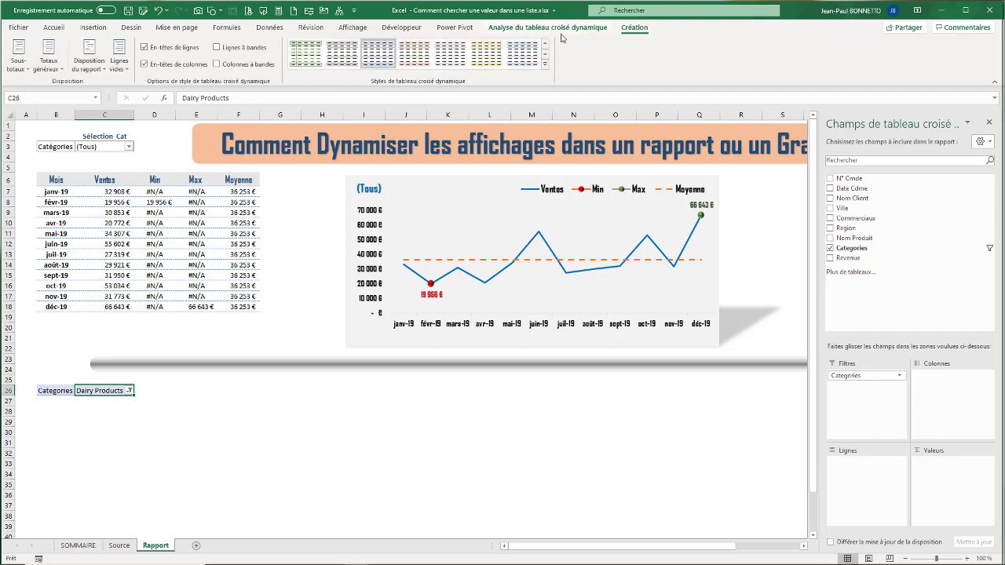
pyautogui.click(544, 63)
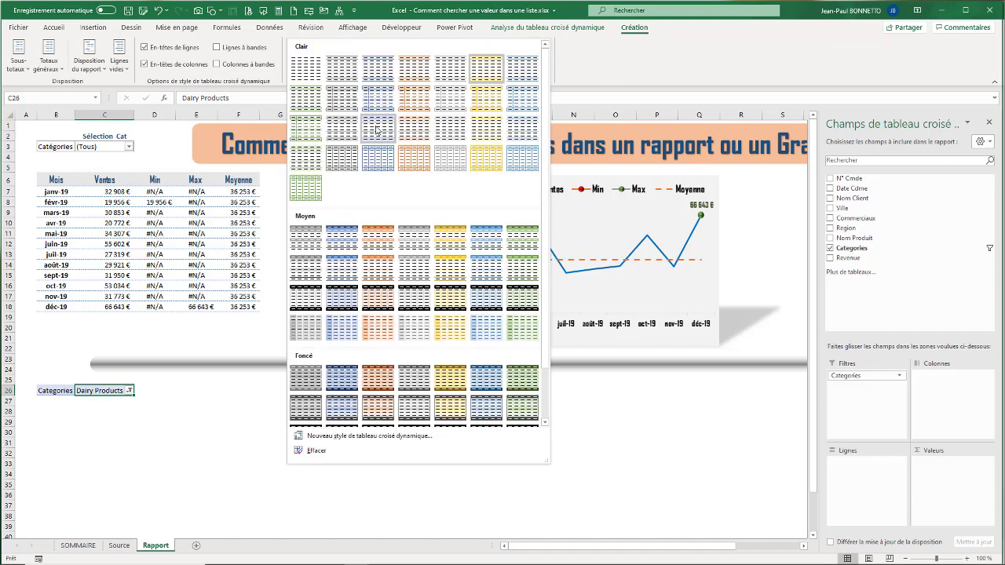
pyautogui.click(121, 379)
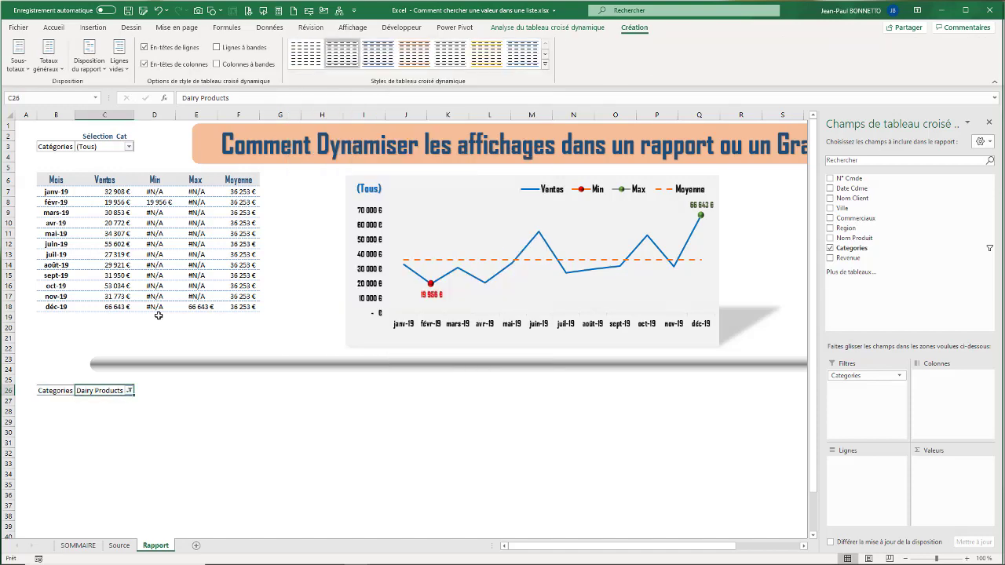
pyautogui.click(46, 391)
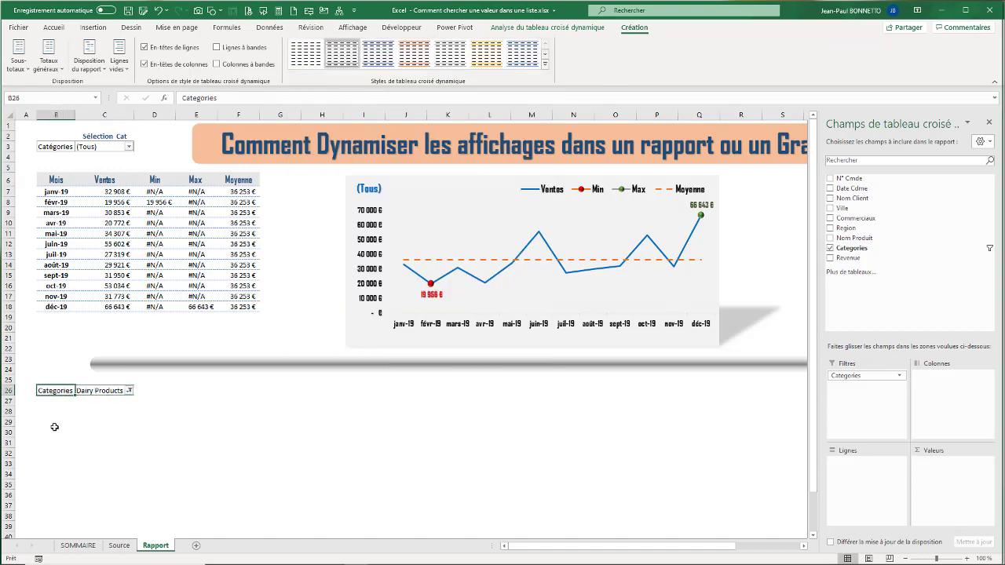
# Reset the Categories filter in row 26 to (Tous).
pyautogui.click(130, 391)
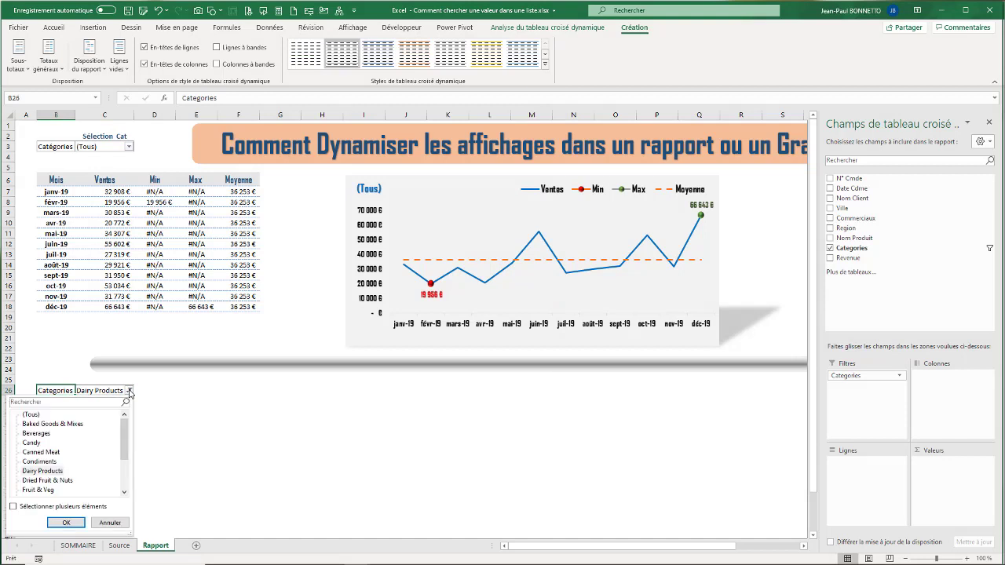
pyautogui.click(30, 415)
pyautogui.click(66, 523)
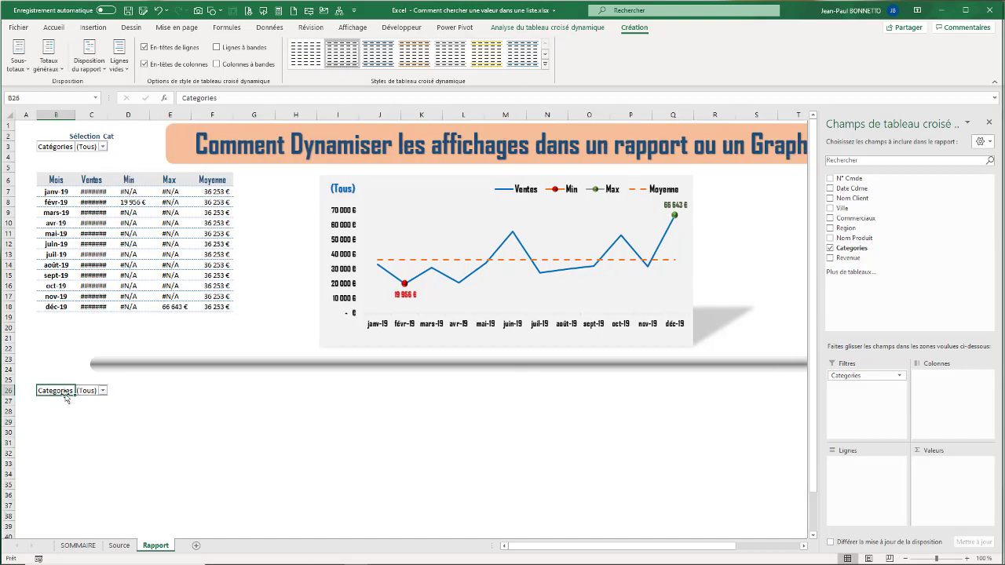
# Widen column C to about 19.14 and turn off automatic column-width adjustment on update for the new pivot table.
pyautogui.click(115, 390)
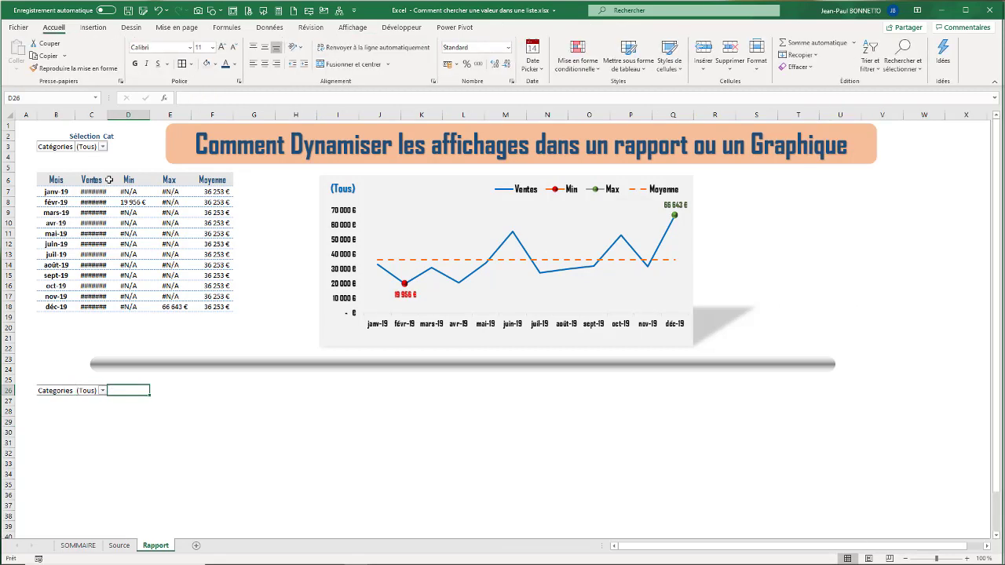
pyautogui.moveTo(107, 112); pyautogui.dragTo(146, 111)
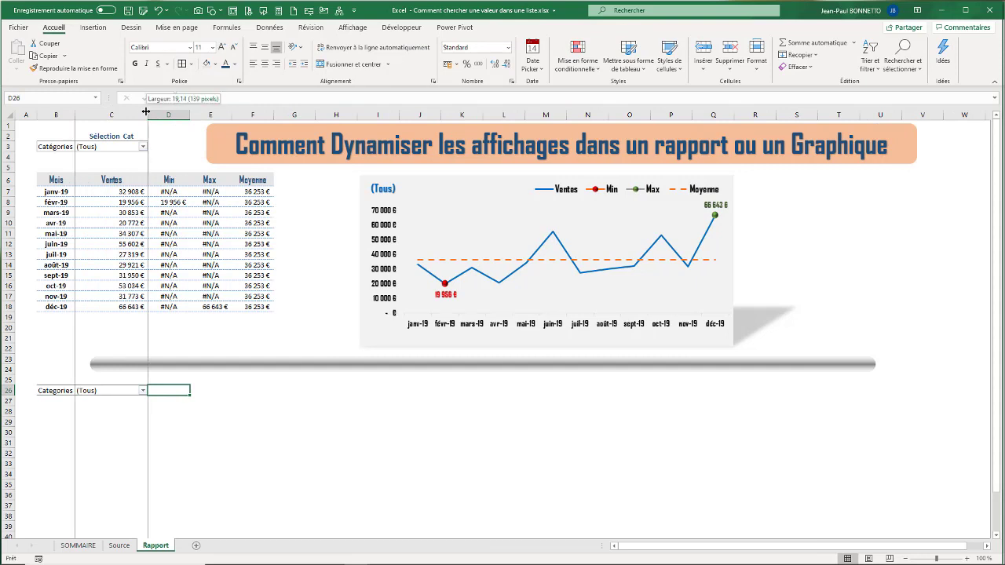
pyautogui.click(108, 390)
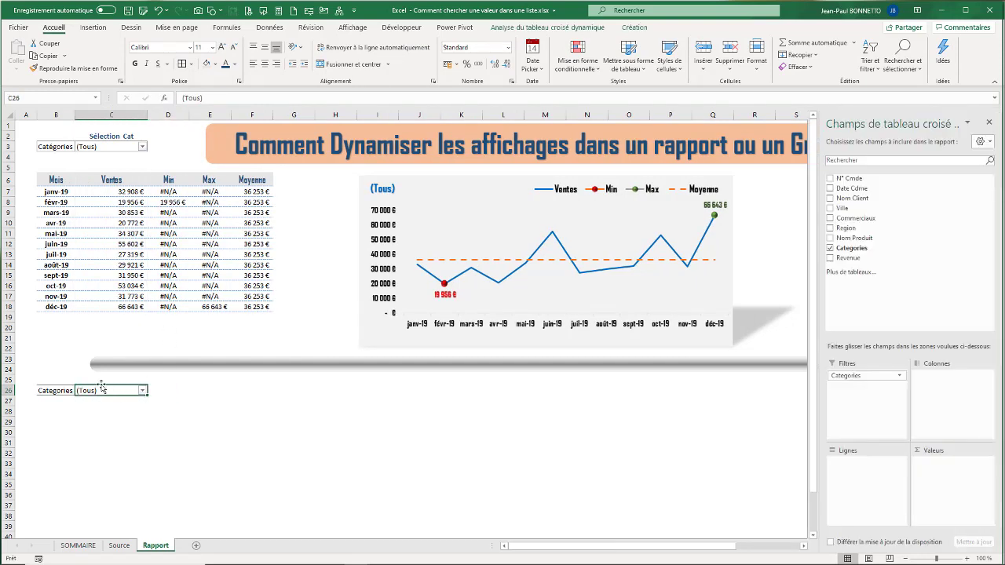
pyautogui.click(528, 31)
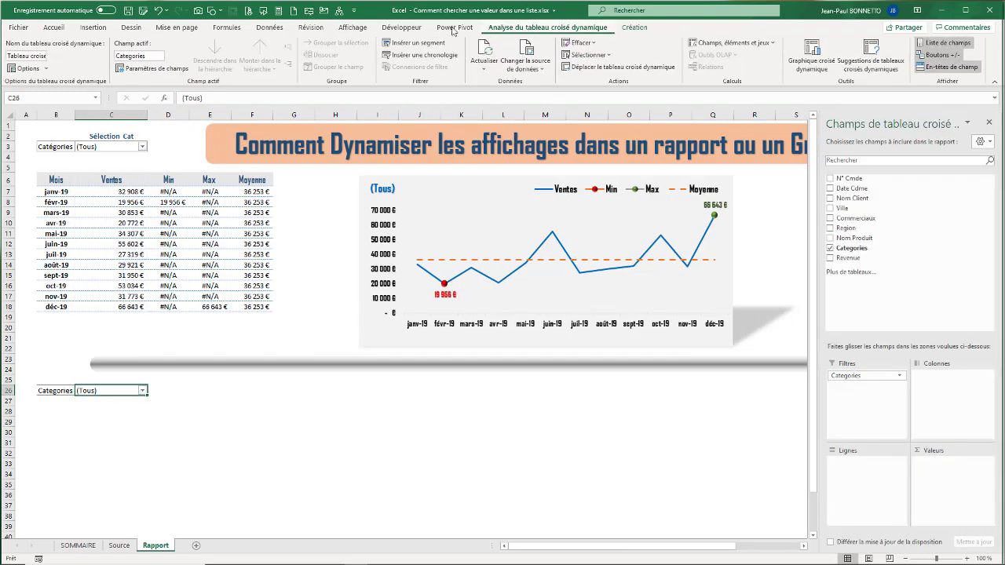
pyautogui.click(31, 70)
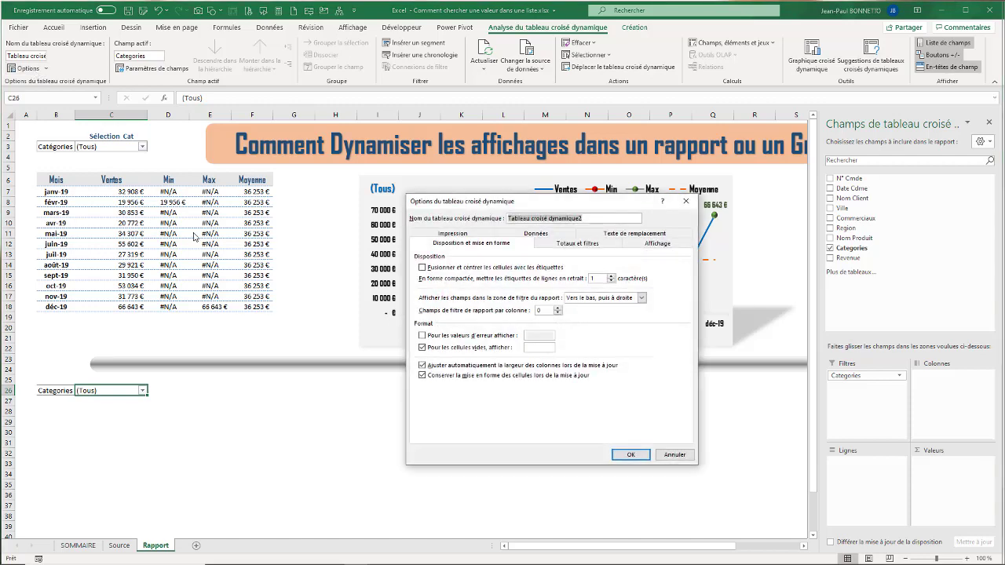
pyautogui.click(423, 366)
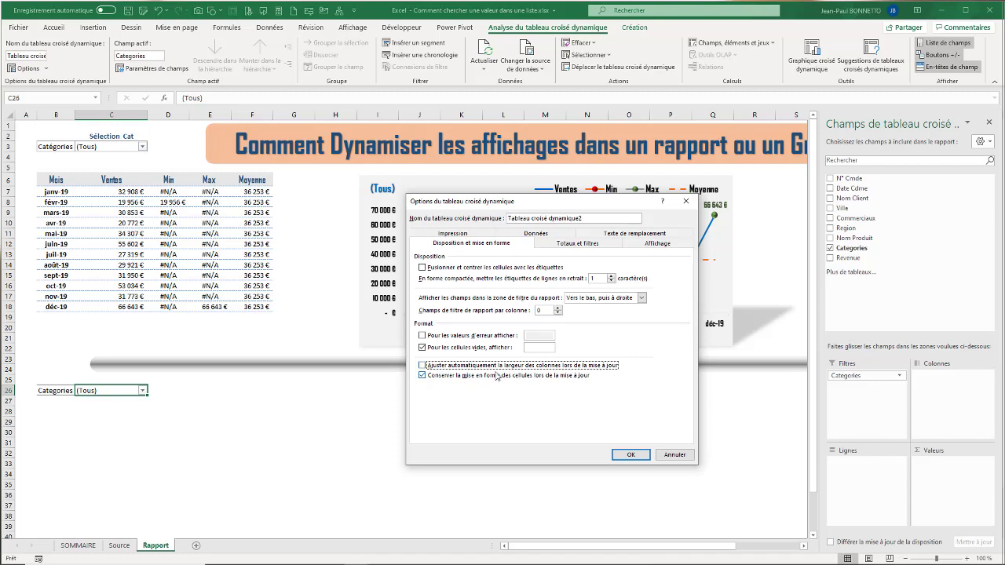
pyautogui.click(633, 456)
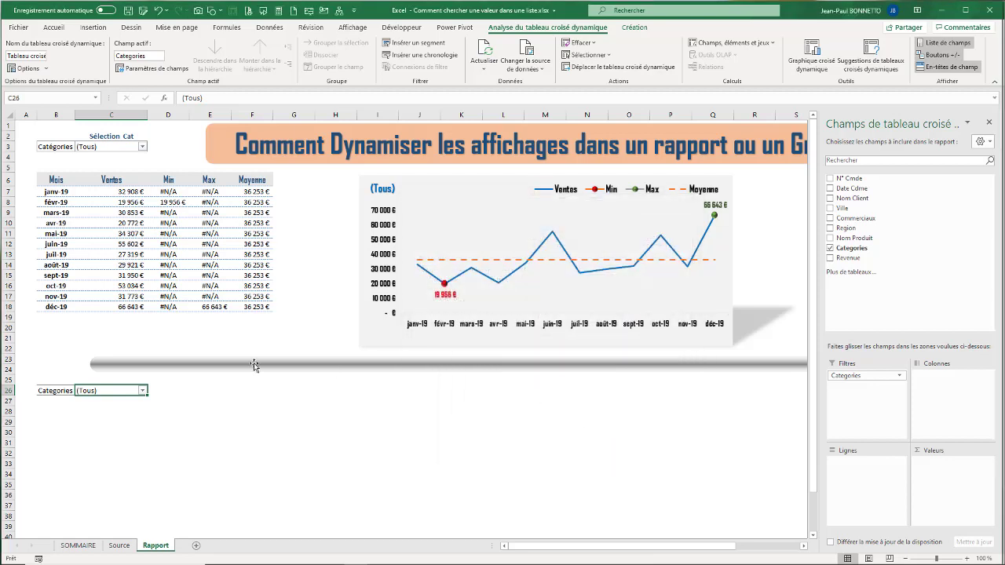
# Filter the new Categories selector in row 26 on Candy.
pyautogui.click(143, 390)
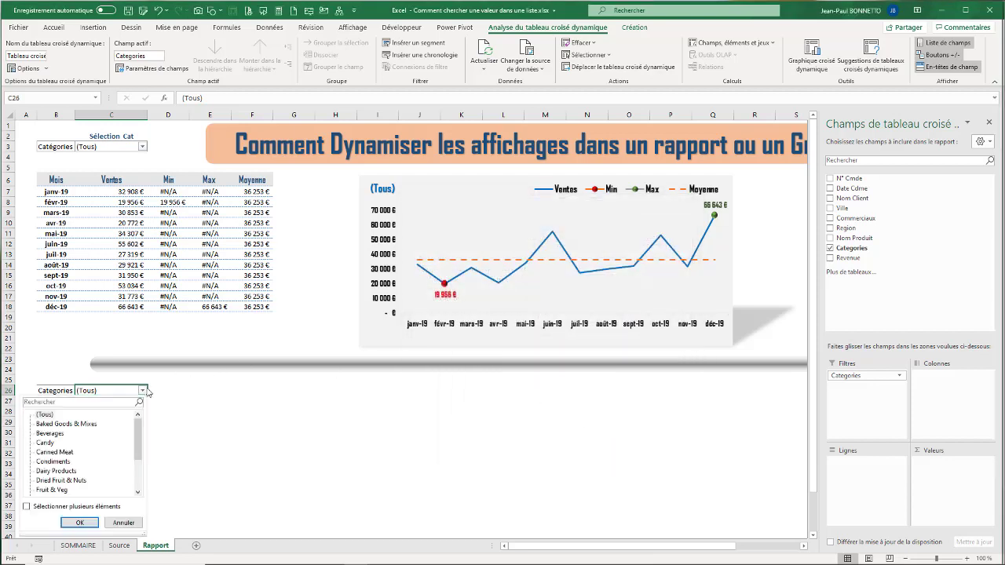
pyautogui.click(46, 443)
pyautogui.click(78, 522)
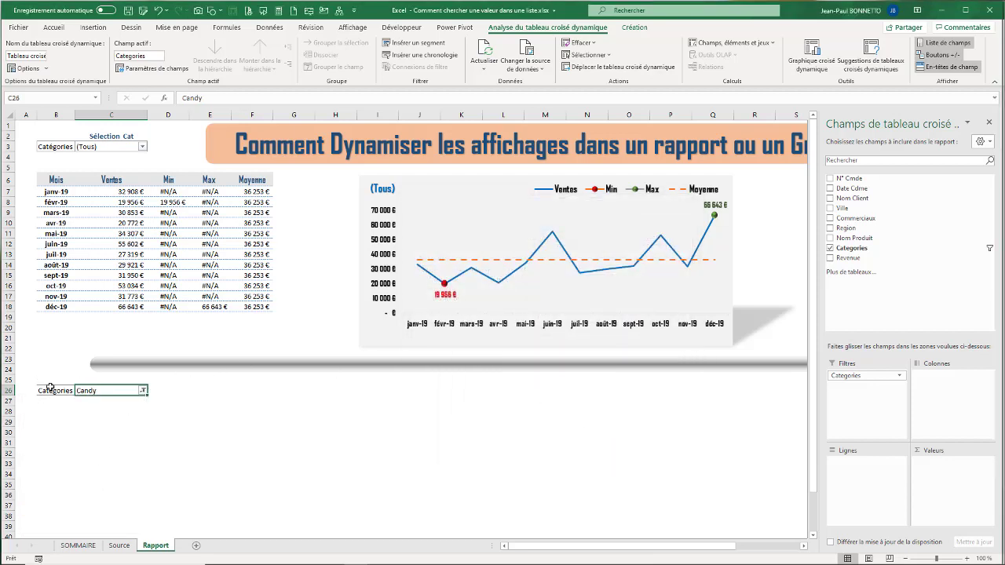
# Search the row 26 Categories filter list for "fruit" and close it without changing the selection.
pyautogui.click(49, 440)
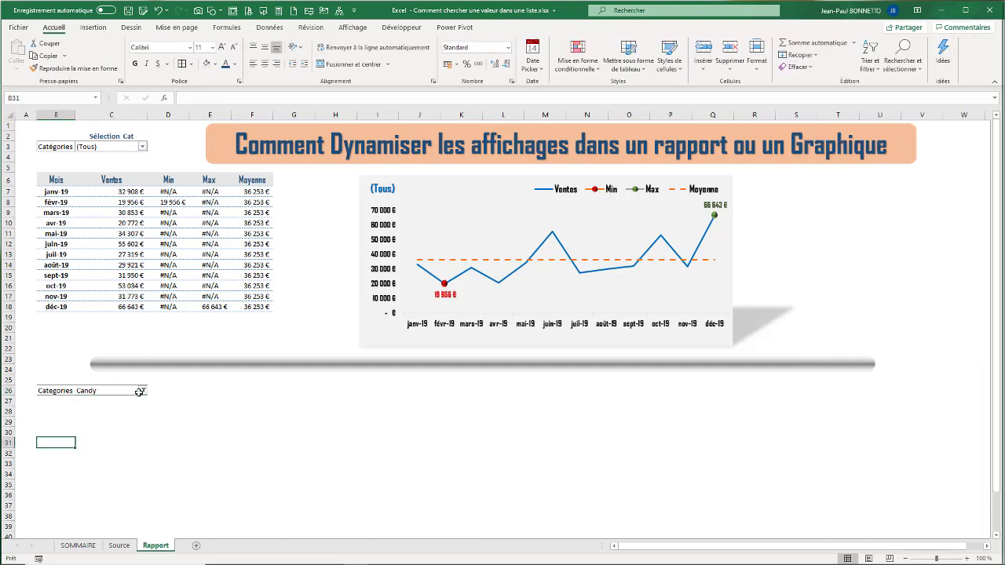
pyautogui.click(143, 391)
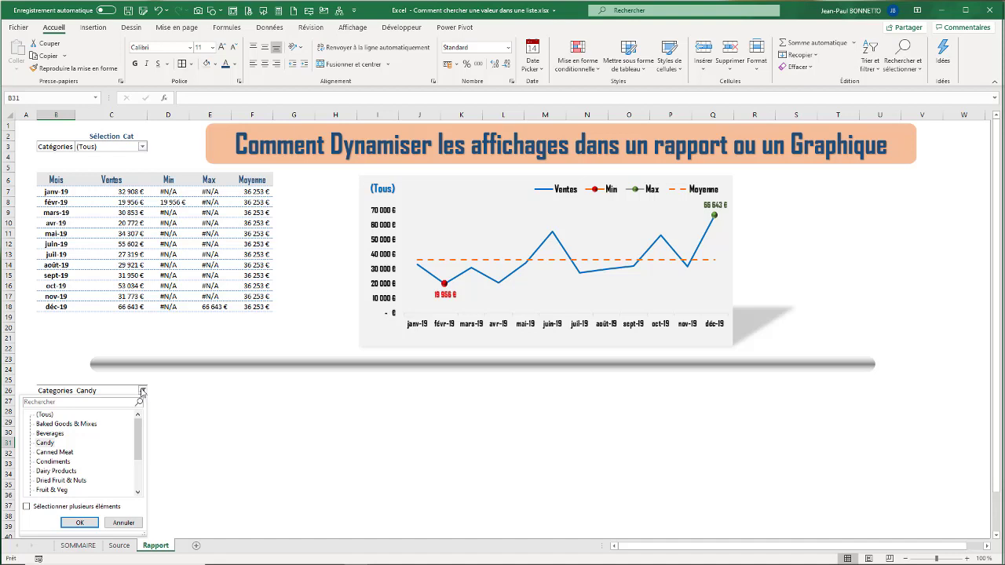
pyautogui.click(46, 405)
pyautogui.write('fruit')
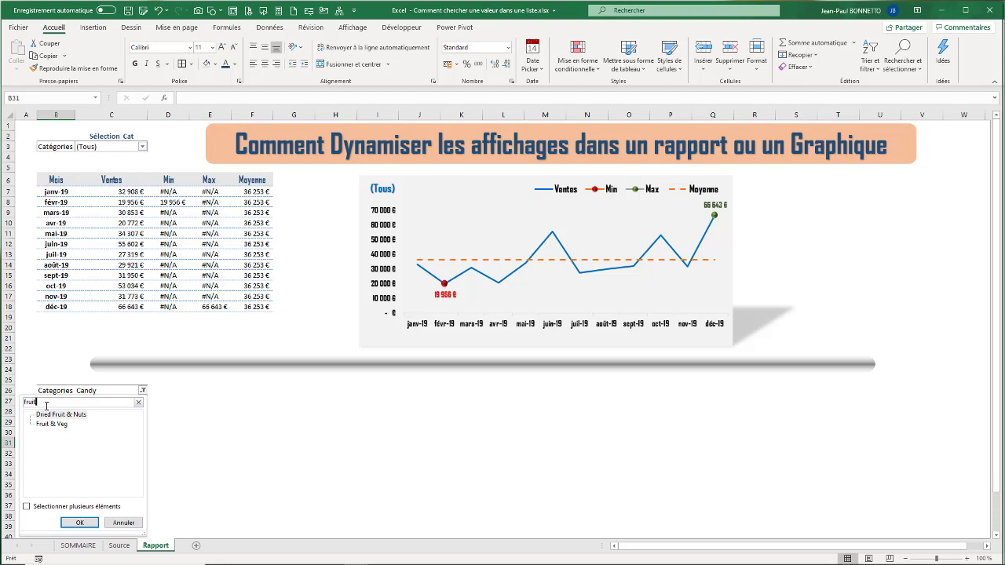
pyautogui.press('BackSpace')
pyautogui.press('BackSpace')
pyautogui.press('BackSpace')
pyautogui.press('BackSpace')
pyautogui.press('BackSpace')
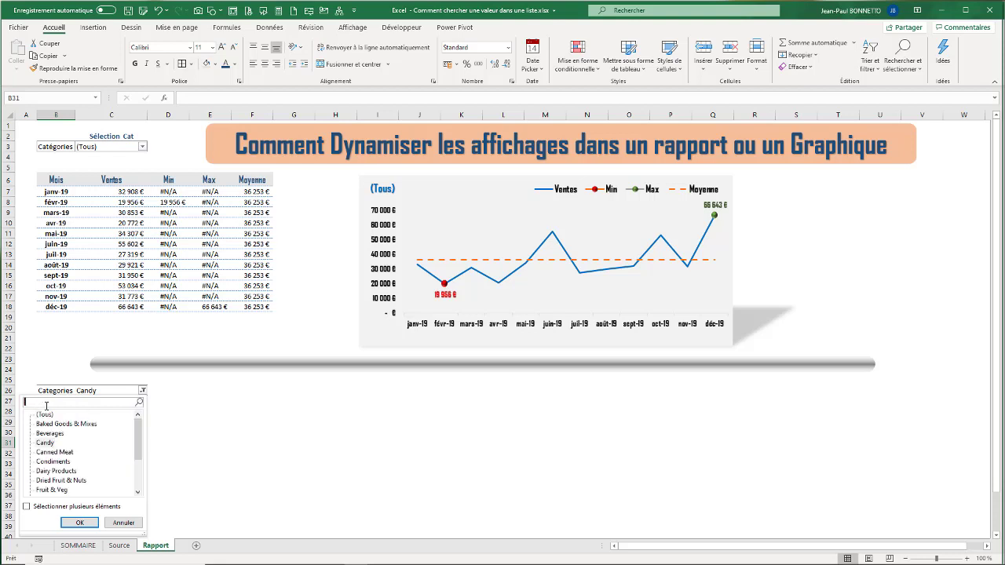
pyautogui.click(124, 522)
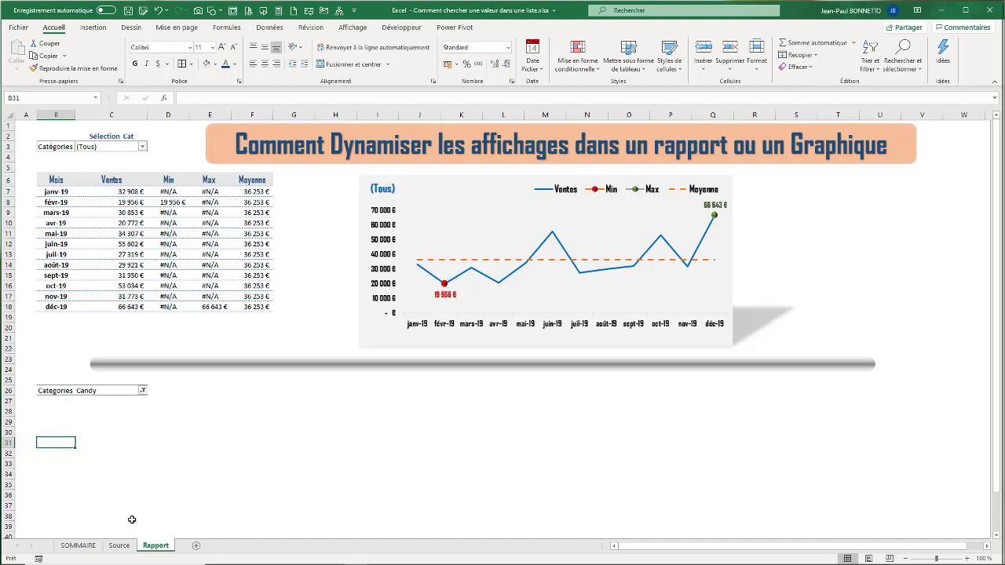
pyautogui.click(87, 433)
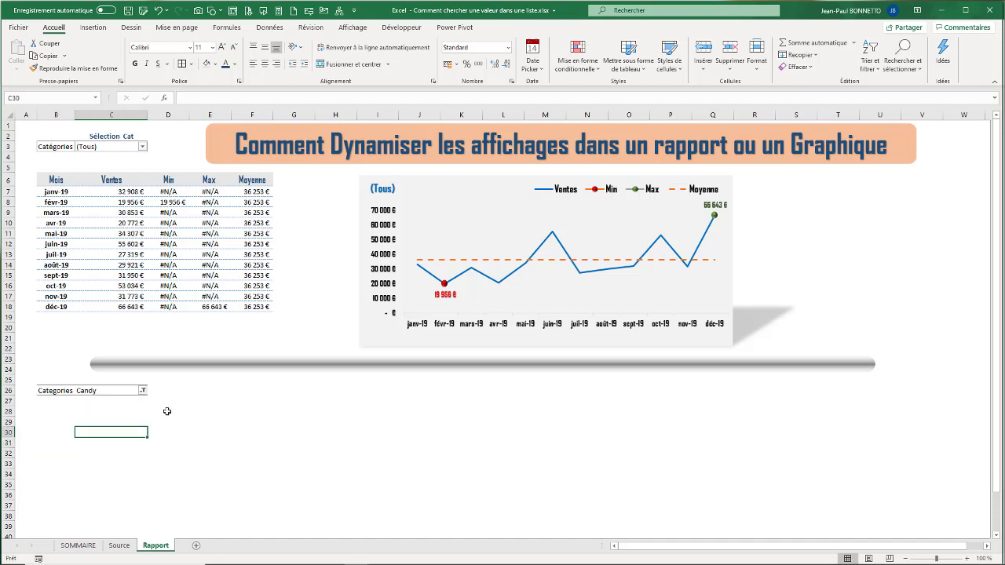
pyautogui.click(58, 411)
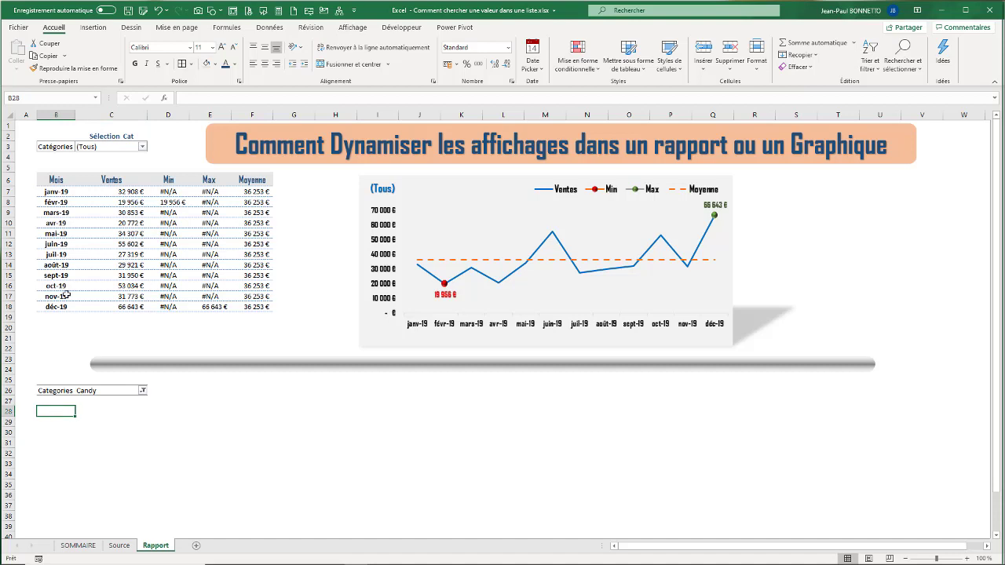
# Filter the existing report's Categories selector in row 3 on Beverages, and reset it to (Tous).
pyautogui.click(142, 146)
pyautogui.click(51, 190)
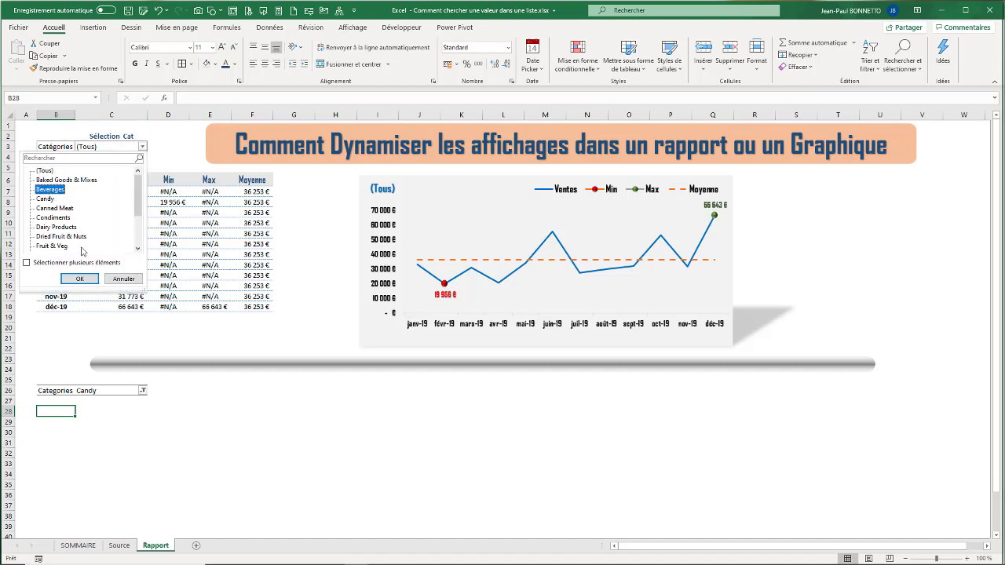
pyautogui.click(82, 279)
pyautogui.click(143, 146)
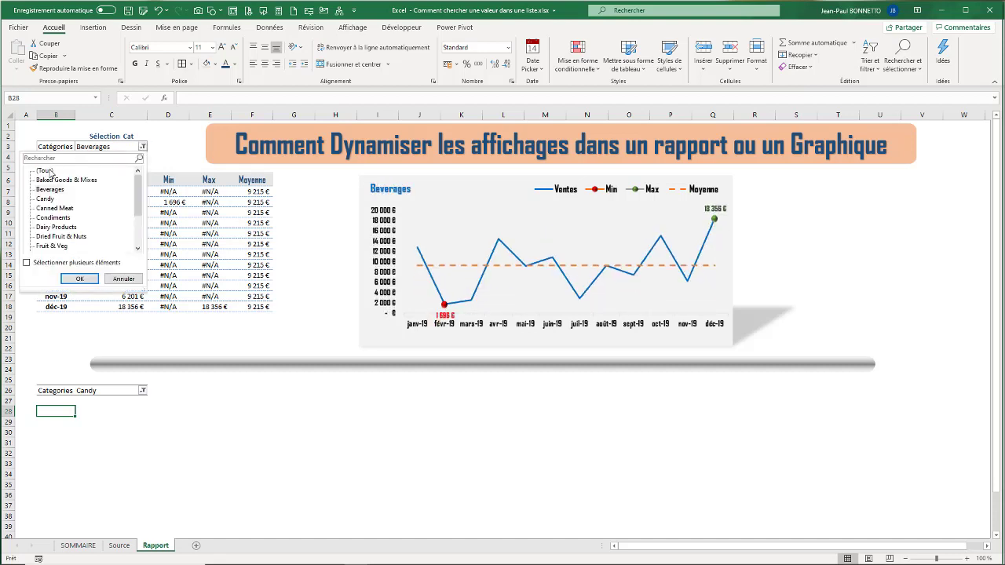
pyautogui.click(47, 170)
pyautogui.click(79, 279)
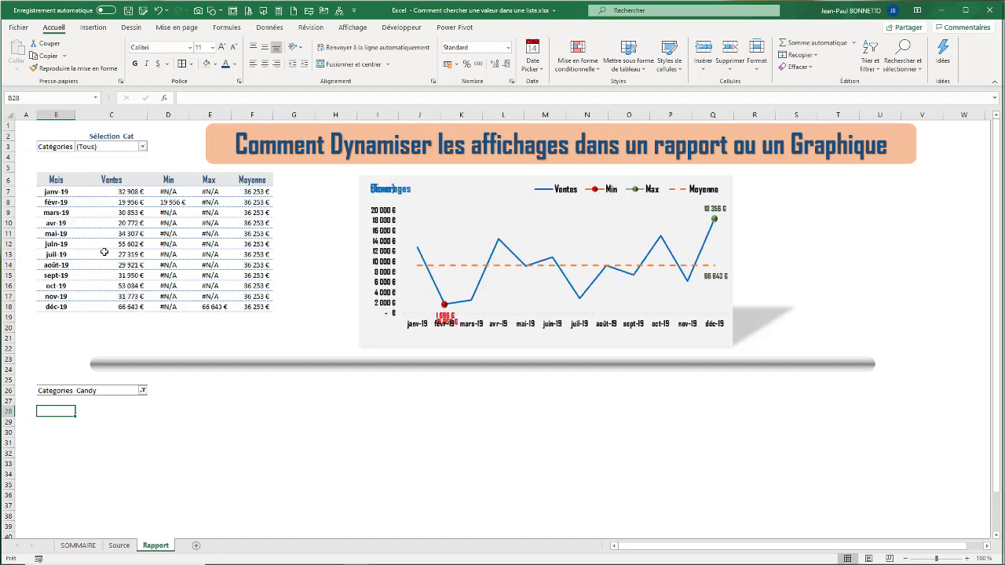
# Examine the existing report's month, sales and max cells with their formulas, along with the data on the Source sheet.
pyautogui.click(67, 202)
pyautogui.click(122, 202)
pyautogui.click(209, 201)
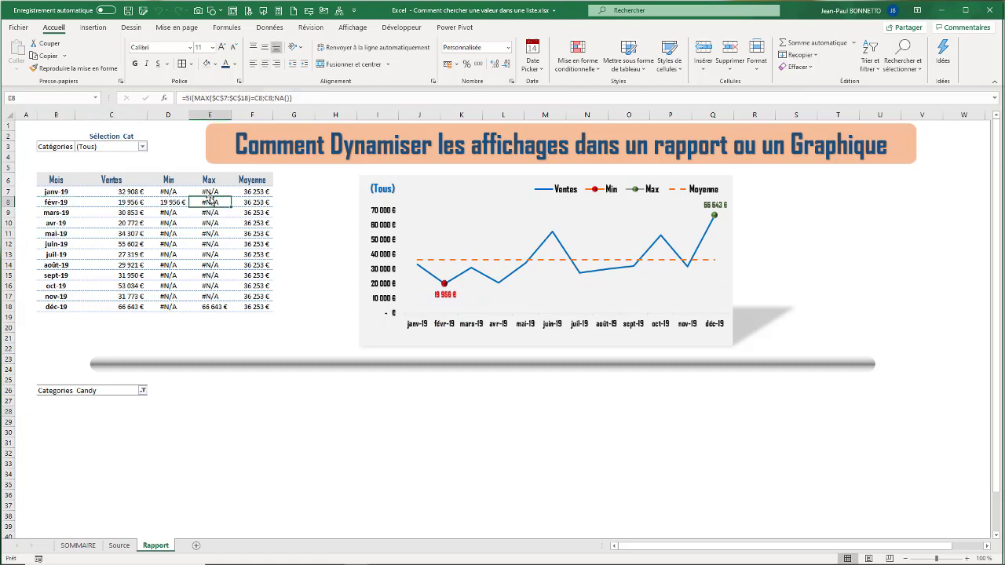
pyautogui.click(43, 190)
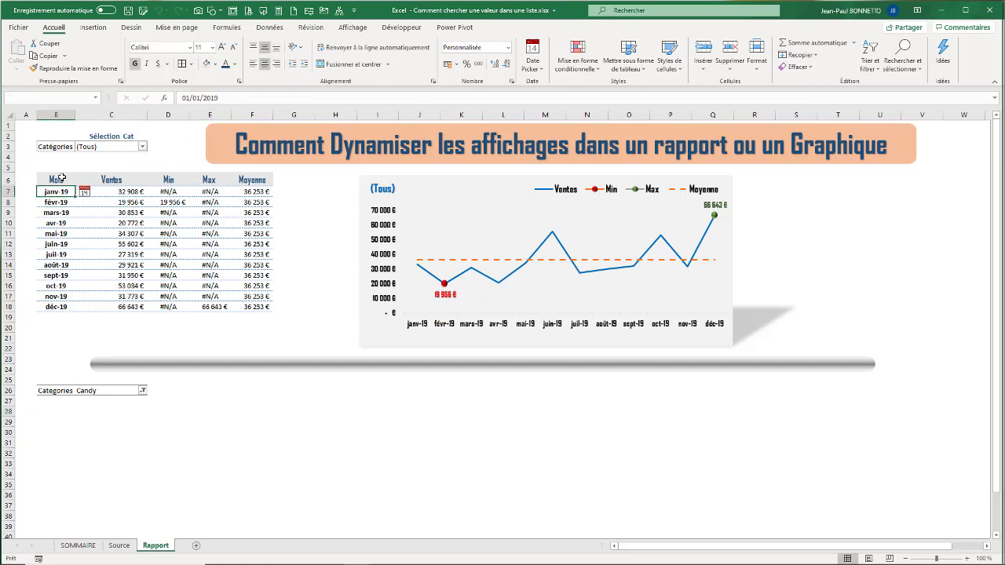
pyautogui.click(120, 545)
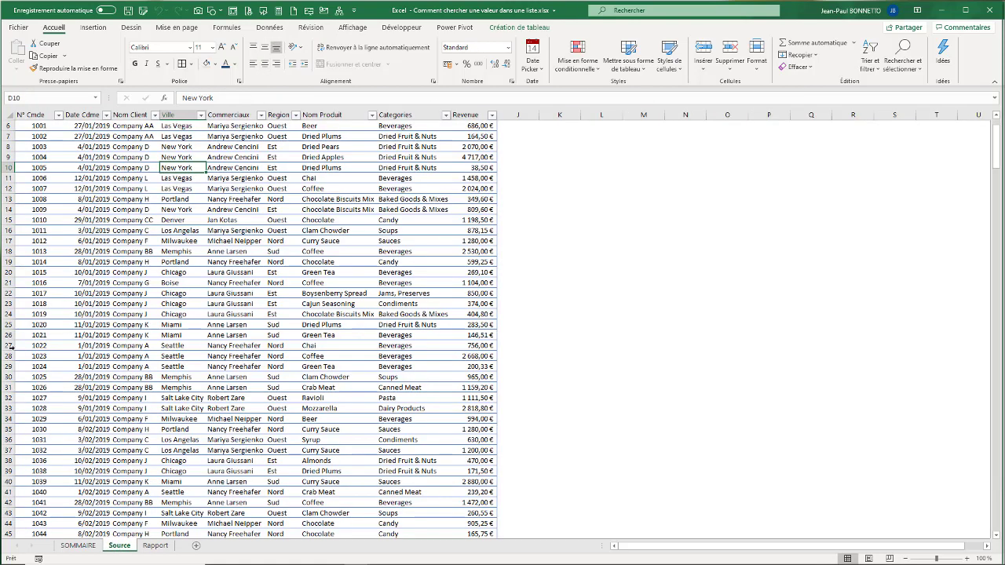
pyautogui.click(146, 546)
pyautogui.click(116, 191)
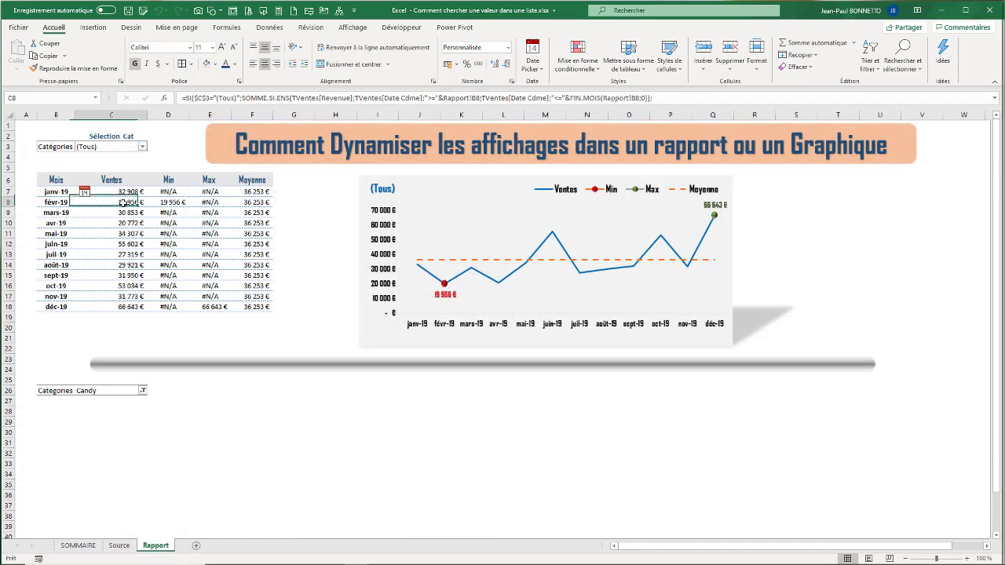
pyautogui.click(50, 212)
pyautogui.click(63, 182)
# Enter the column headers Mois in B28 and Ventes in C28.
pyautogui.click(61, 409)
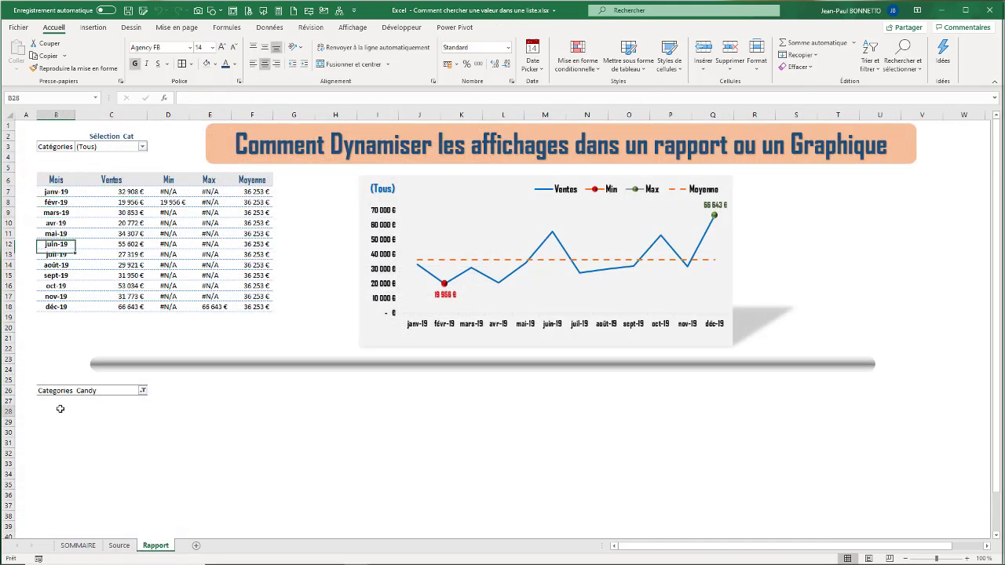
pyautogui.write('M')
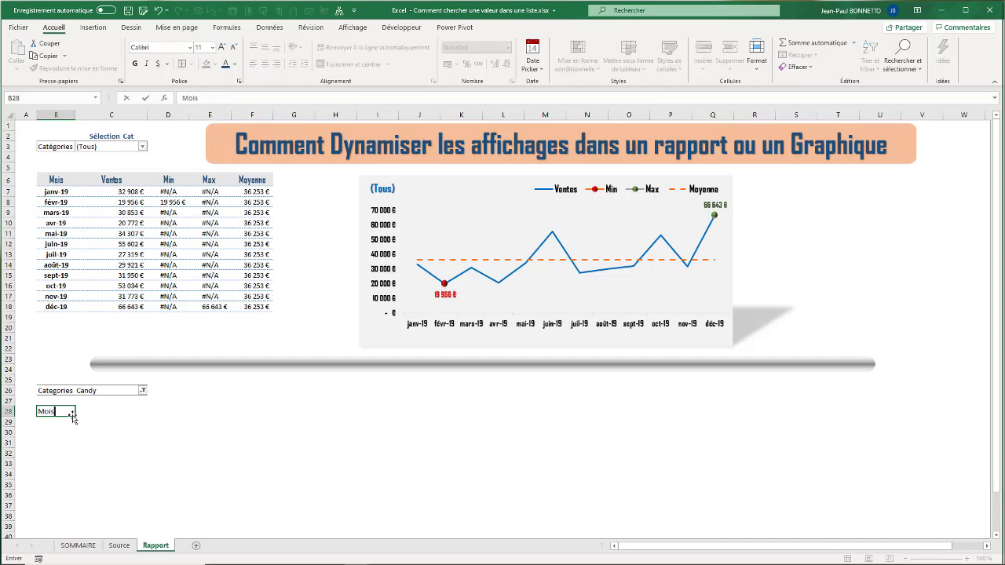
pyautogui.write('ois')
pyautogui.press('Tab')
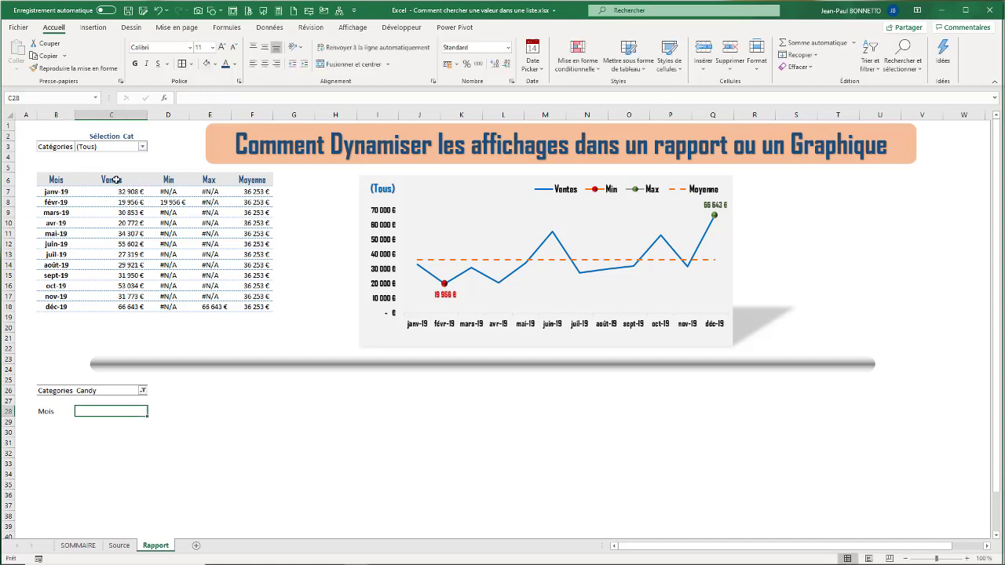
pyautogui.write('Ventes')
pyautogui.press('Return')
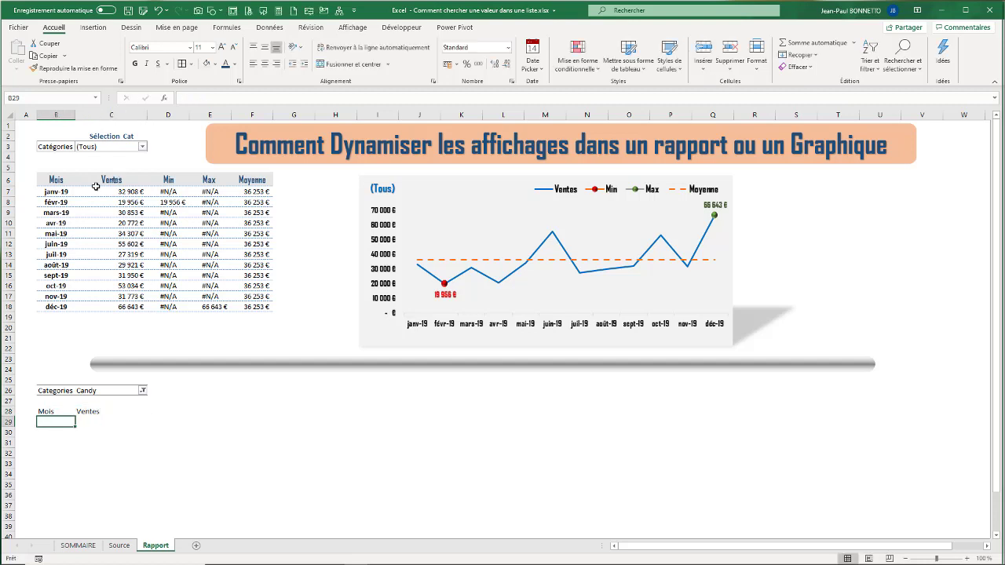
# Enter the date 01/01/2019 in B29 and fill it down to B40.
pyautogui.write('1/')
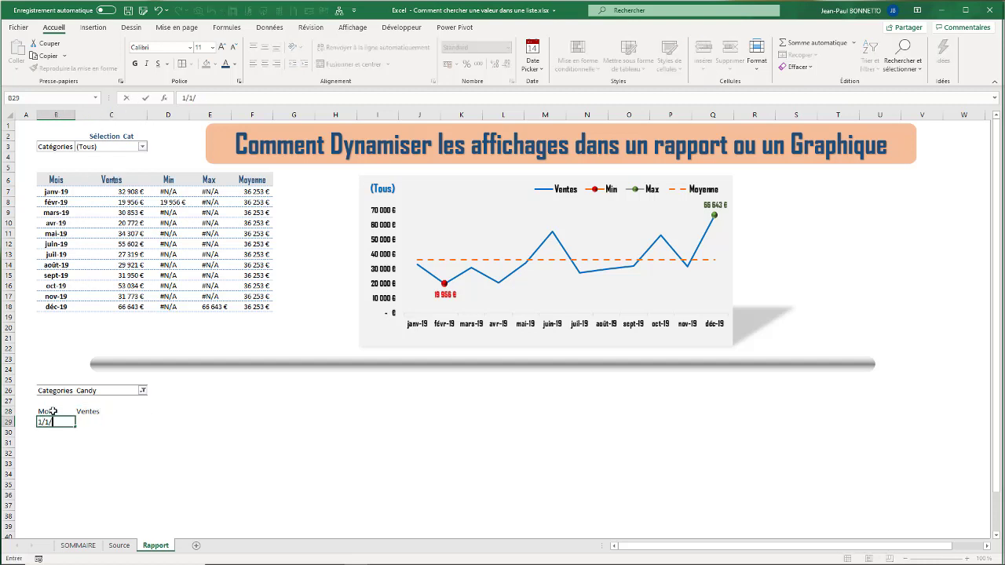
pyautogui.write('01/2019')
pyautogui.press('Return')
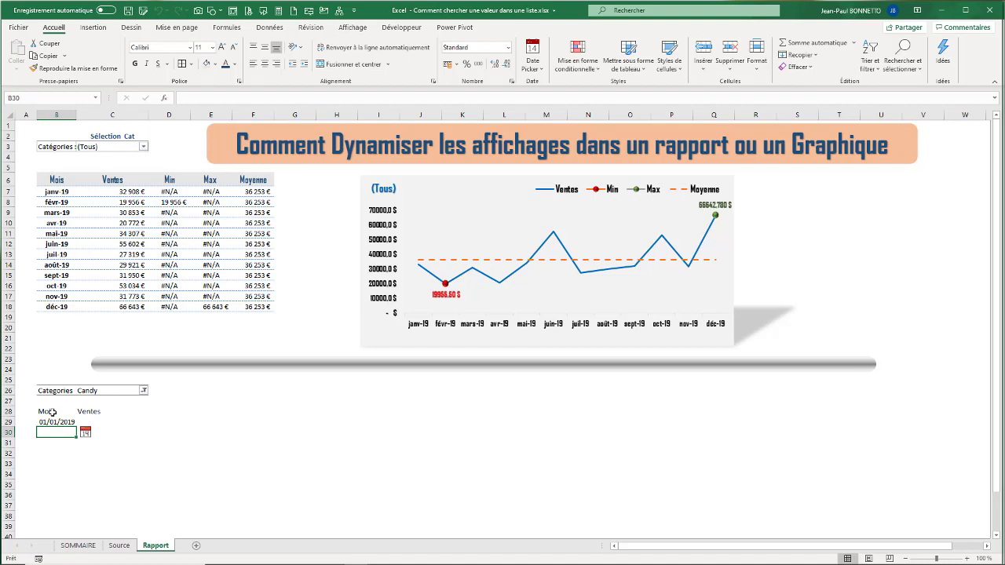
pyautogui.click(51, 422)
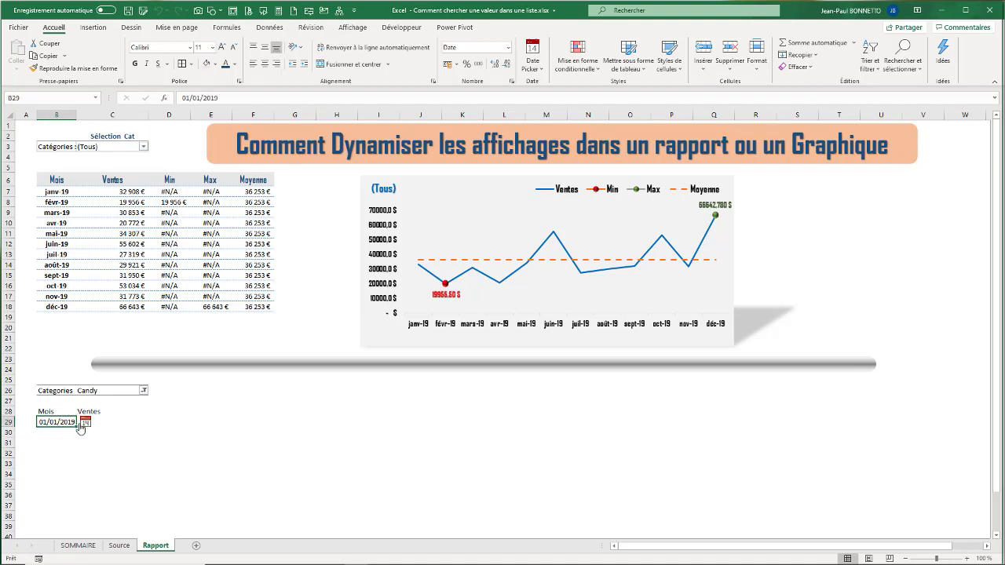
pyautogui.scroll(-6, 84, 262)
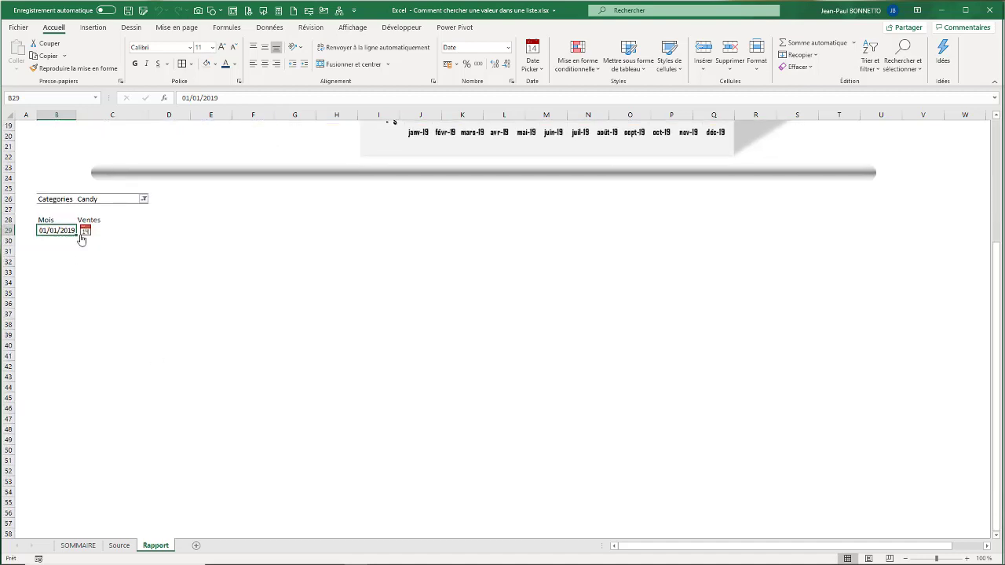
pyautogui.moveTo(76, 233); pyautogui.dragTo(74, 348)
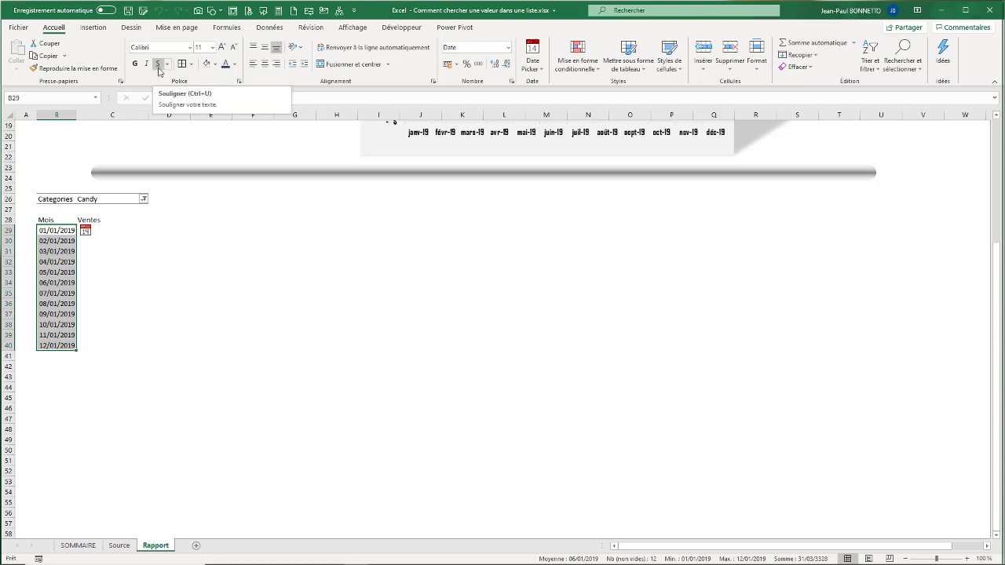
# Turn the dates in B29:B40 into a chronological series with Mois as the time unit and a step value of 1.
pyautogui.click(801, 55)
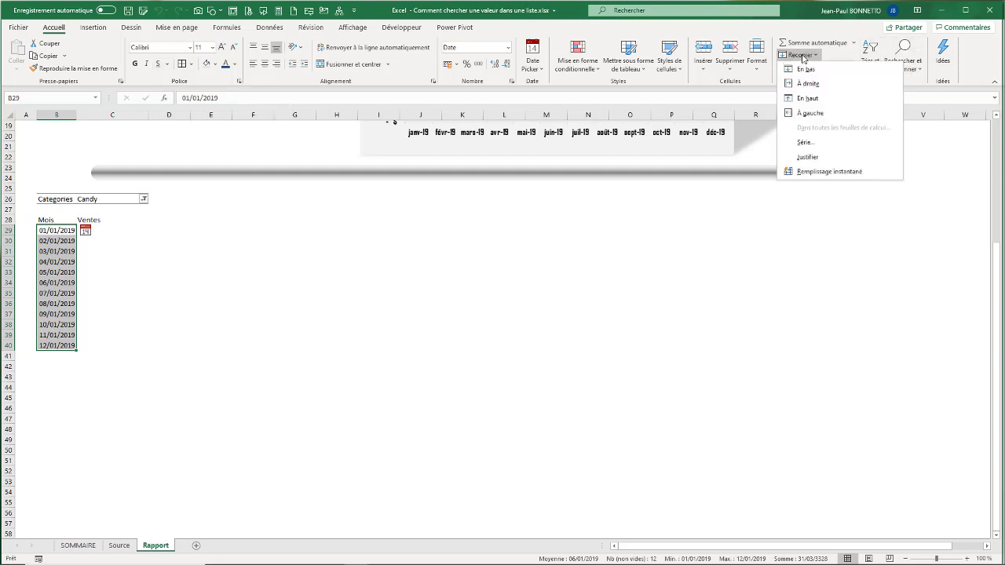
pyautogui.click(804, 142)
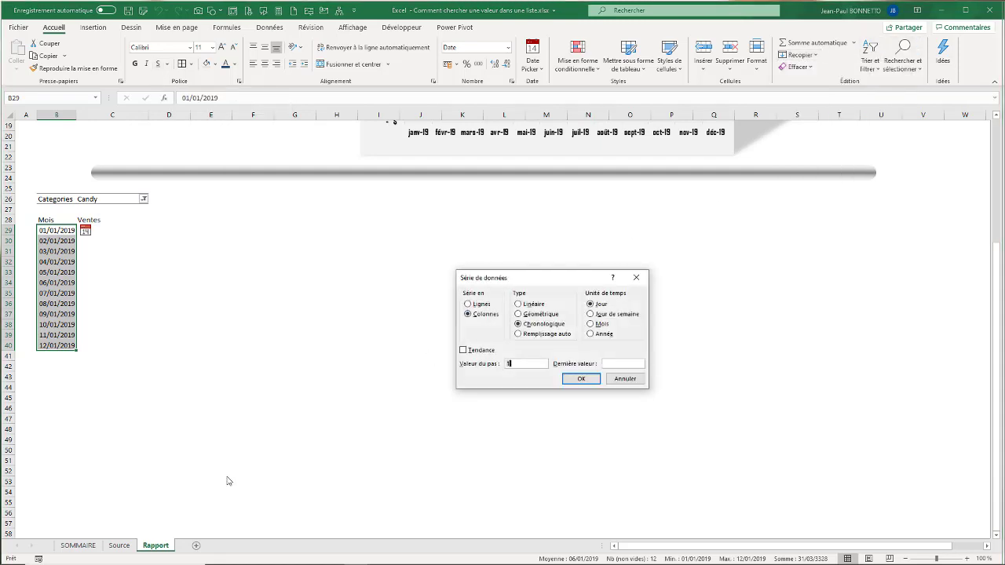
pyautogui.click(591, 323)
pyautogui.click(581, 379)
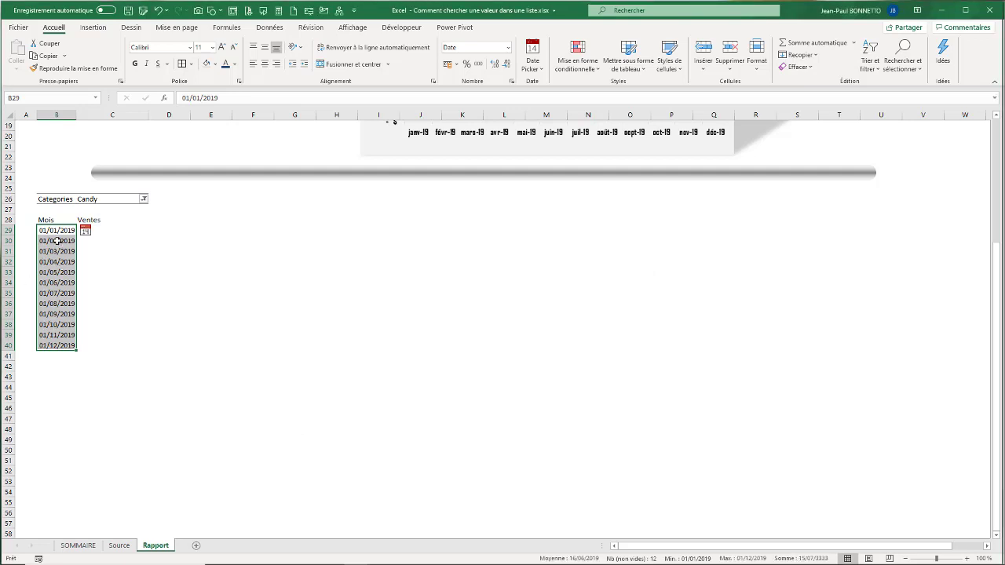
# Apply the custom number format mmm-aa to the dates in B29:B40 and centre them.
pyautogui.moveTo(49, 231); pyautogui.dragTo(47, 345)
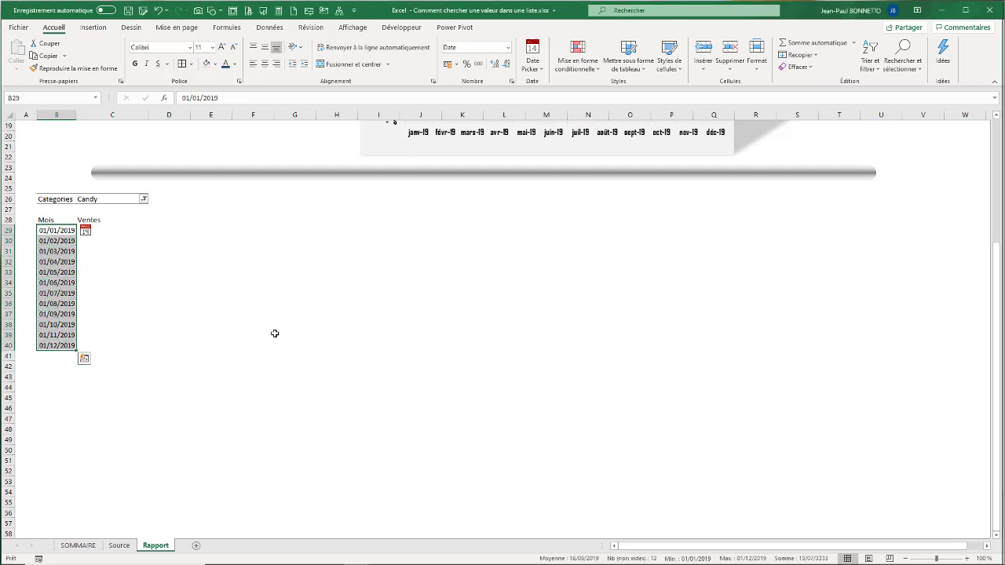
pyautogui.click(511, 81)
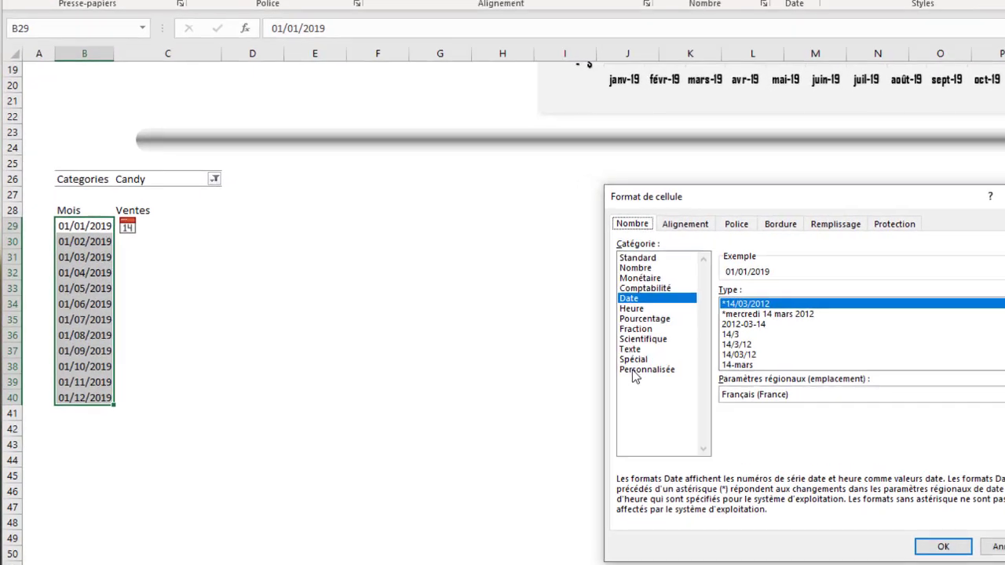
pyautogui.click(669, 378)
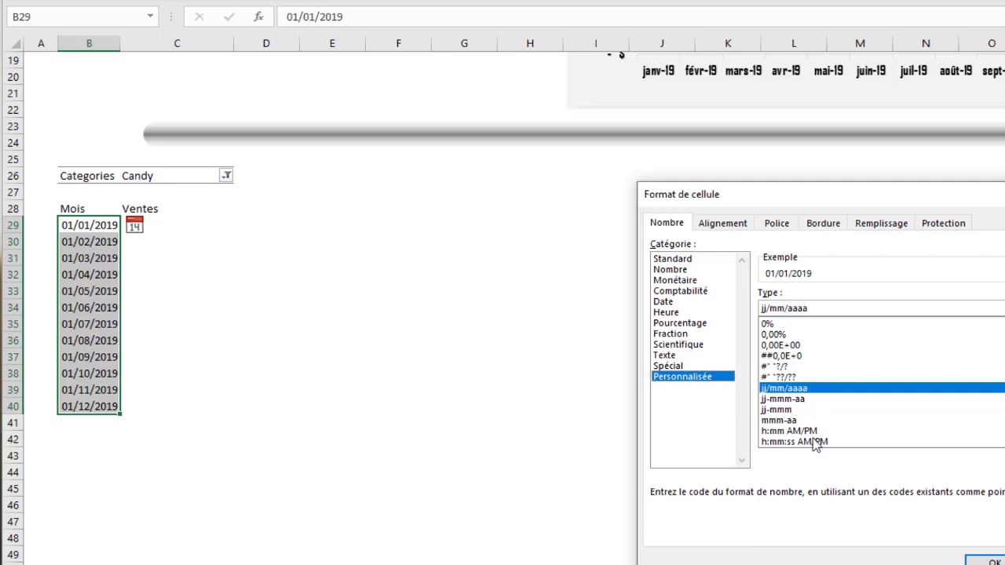
pyautogui.click(789, 422)
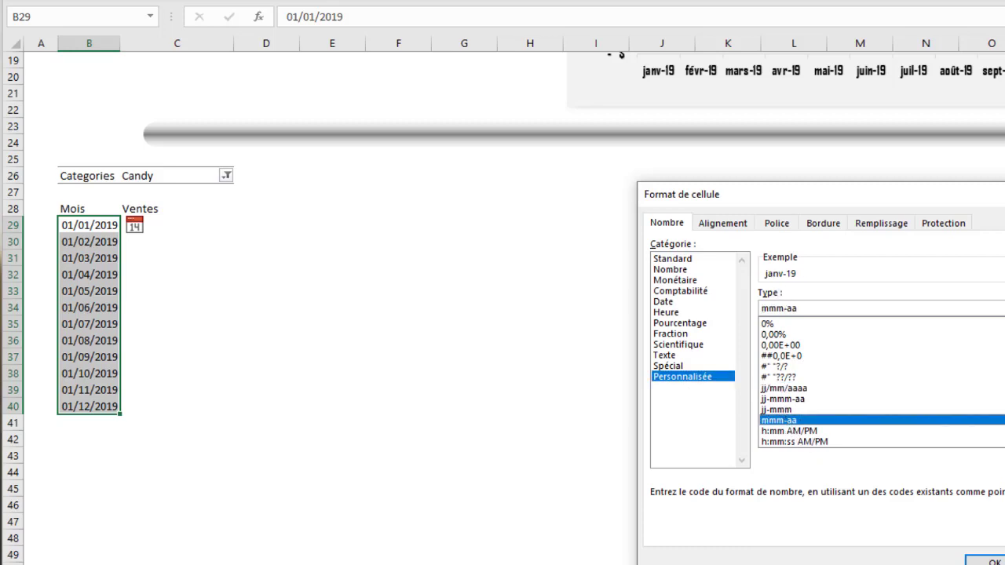
pyautogui.click(993, 562)
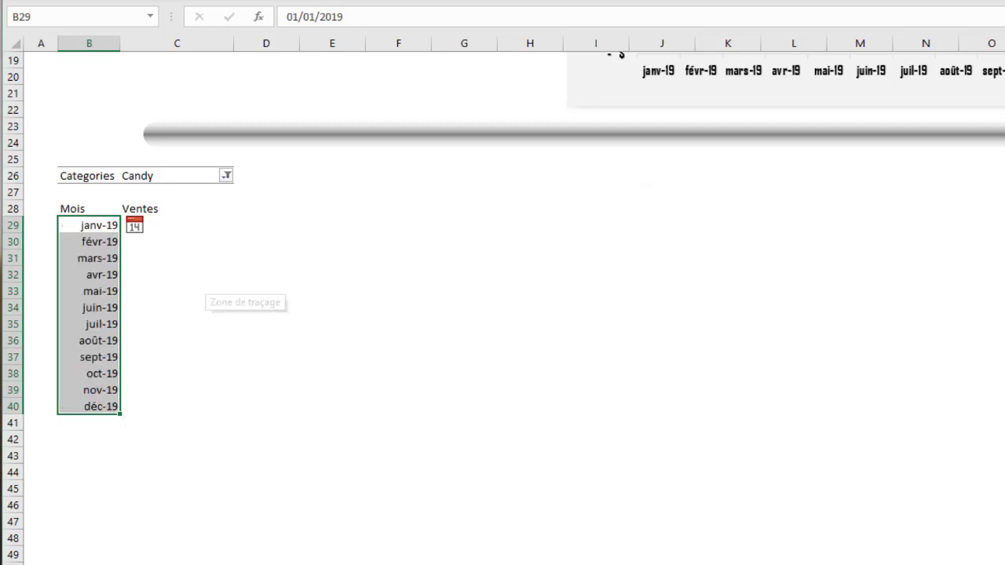
# Centre the Ventes header in C28.
pyautogui.click(206, 228)
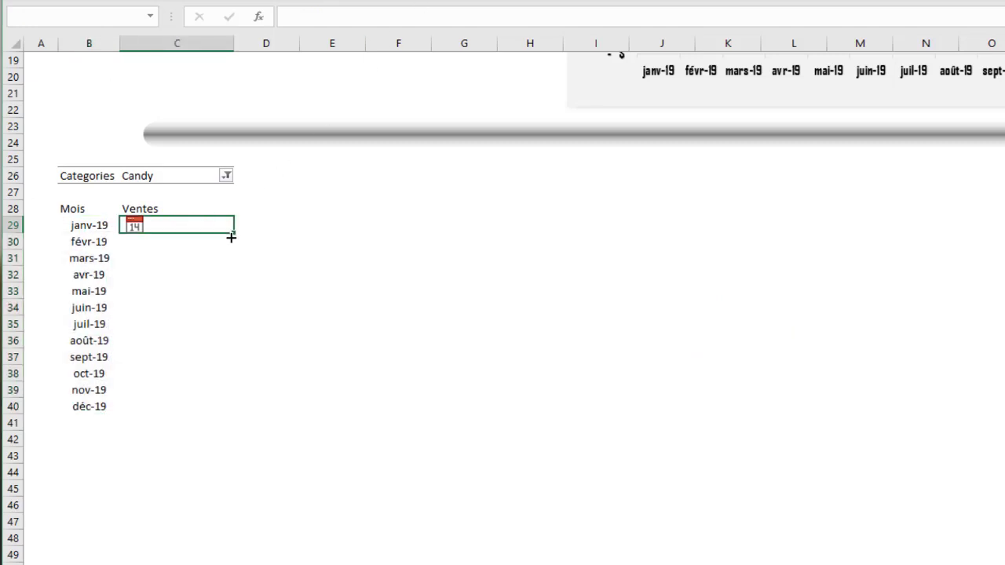
pyautogui.scroll(6, 174, 492)
pyautogui.click(151, 510)
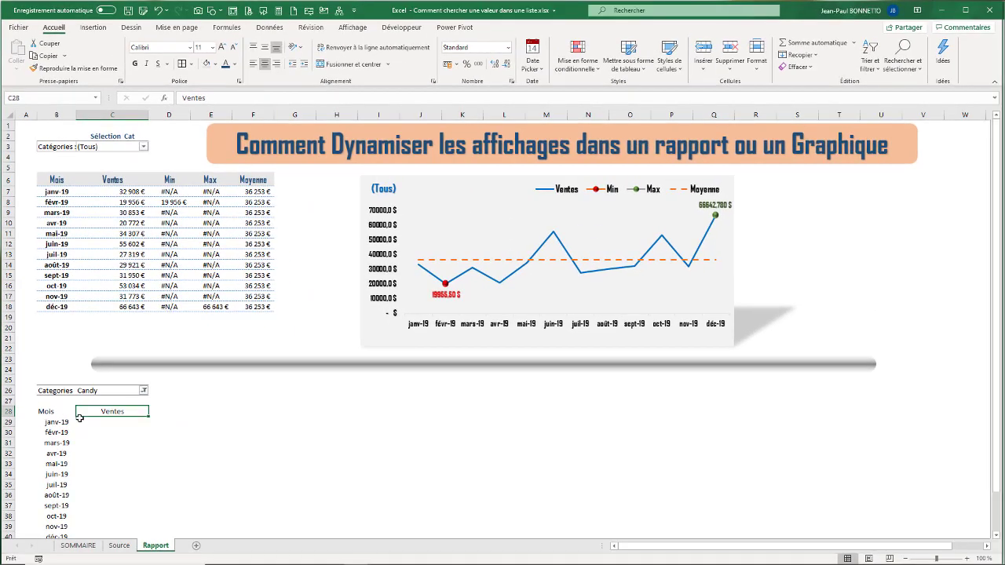
pyautogui.click(99, 427)
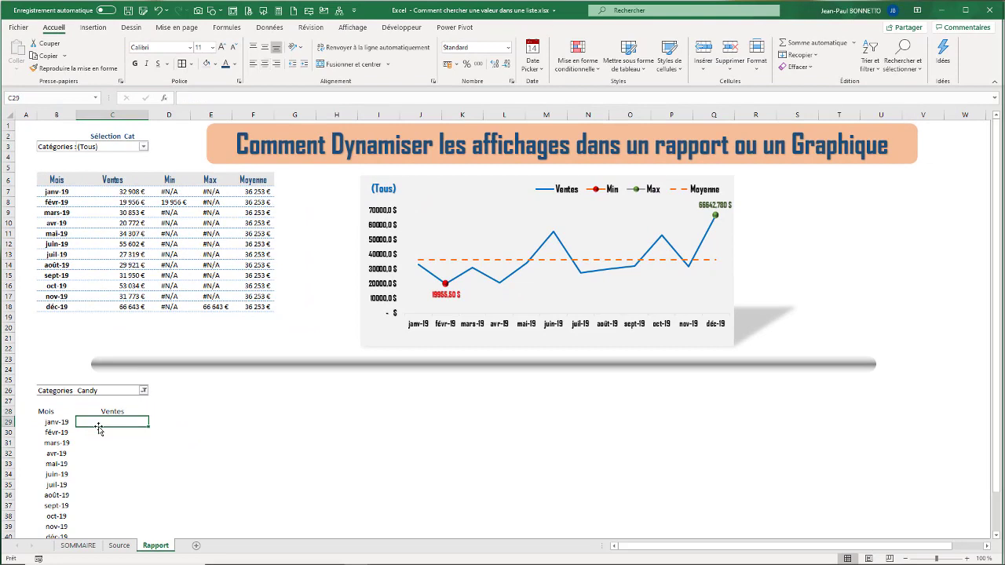
pyautogui.click(55, 425)
pyautogui.click(107, 391)
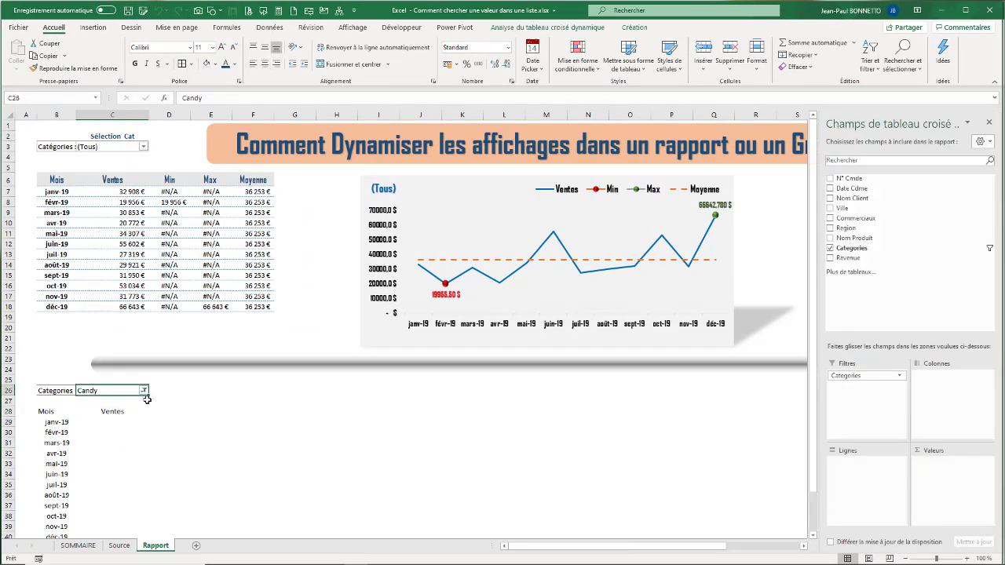
# Set the Categories filter in C26 to (Tous).
pyautogui.click(144, 390)
pyautogui.click(46, 414)
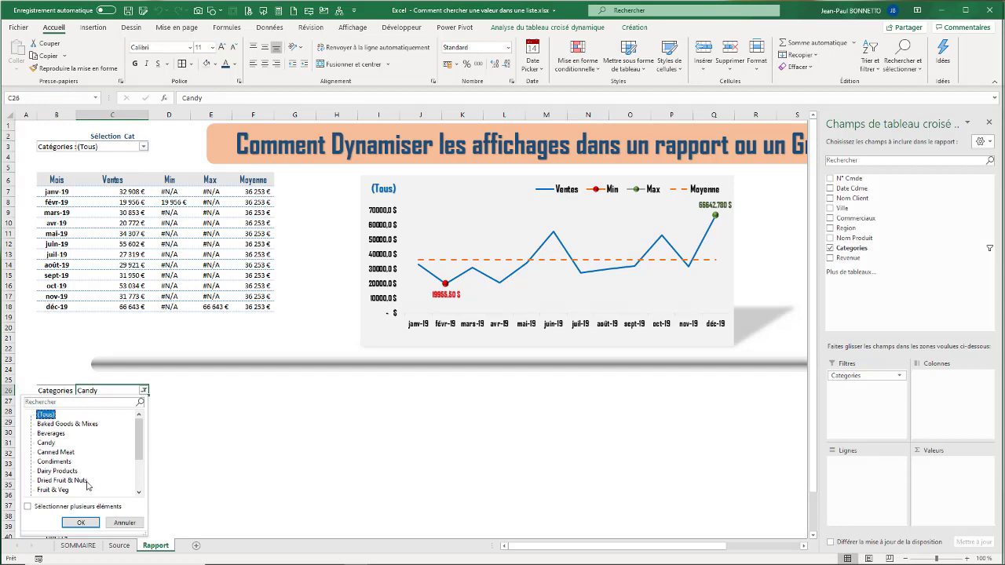
pyautogui.click(81, 522)
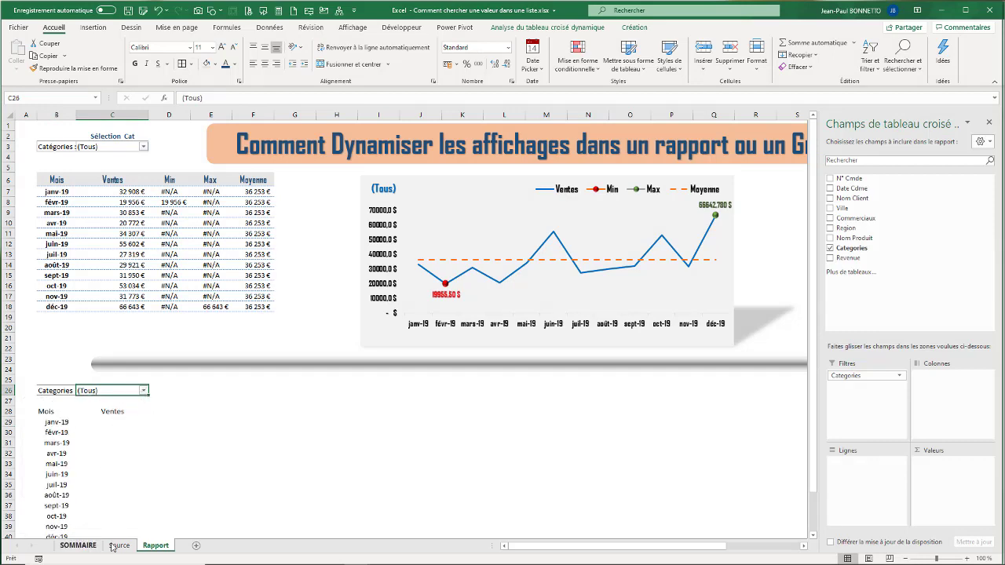
pyautogui.click(118, 546)
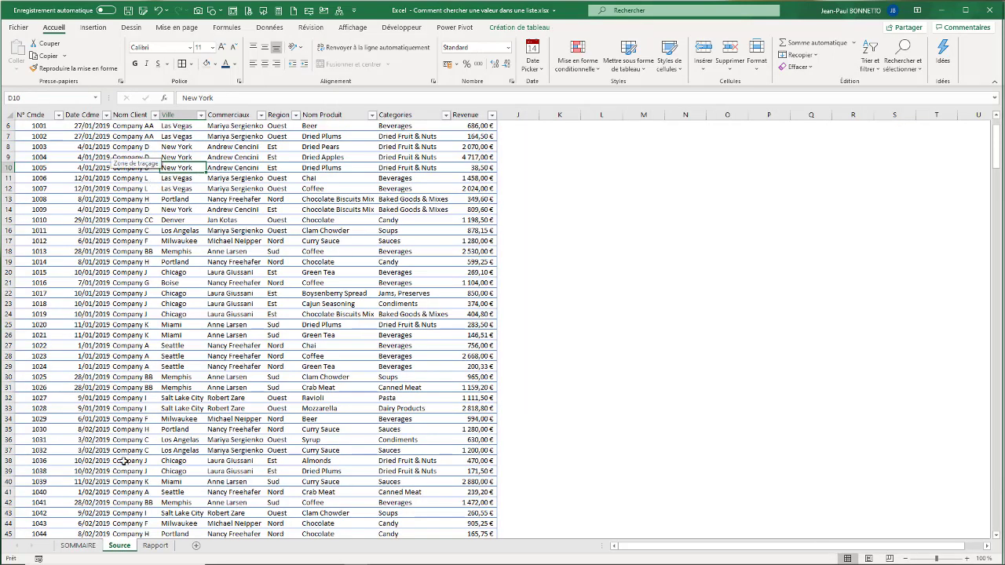
pyautogui.click(154, 545)
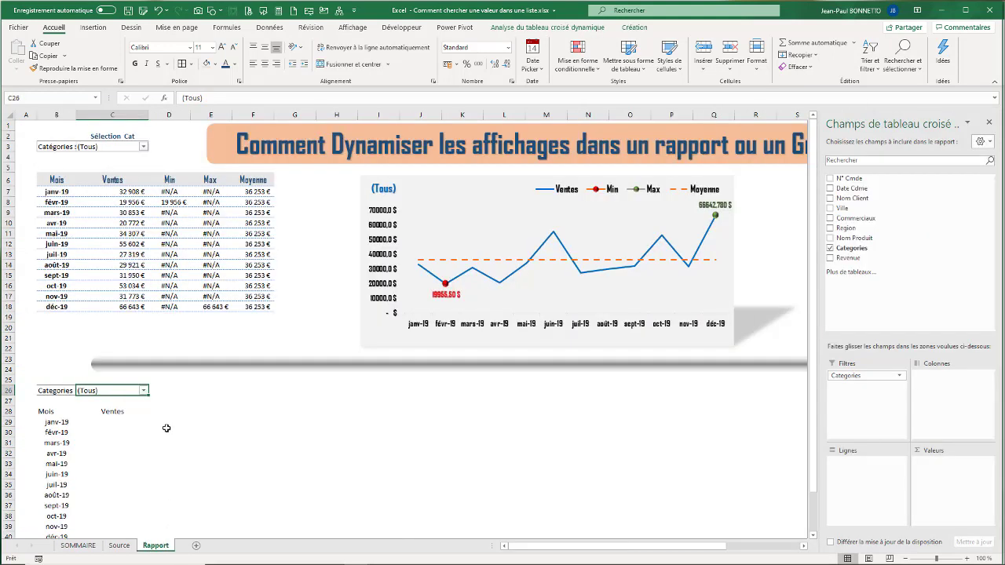
pyautogui.scroll(-6, 157, 404)
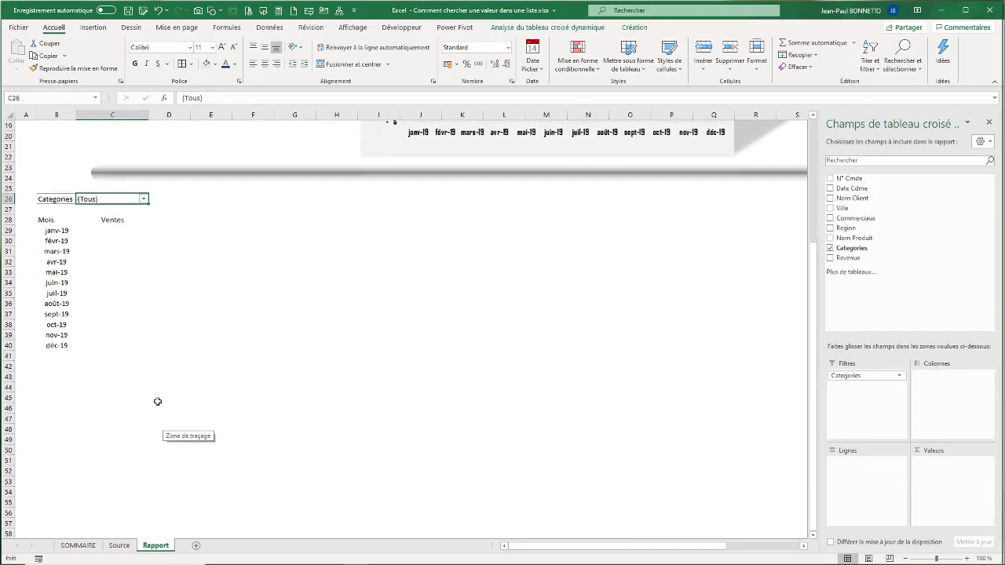
pyautogui.click(114, 231)
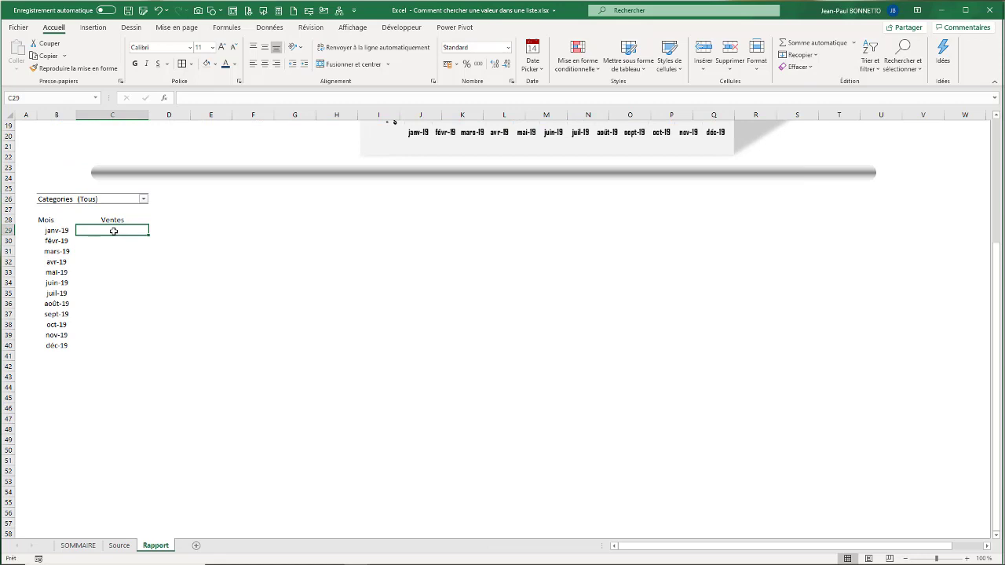
pyautogui.click(142, 199)
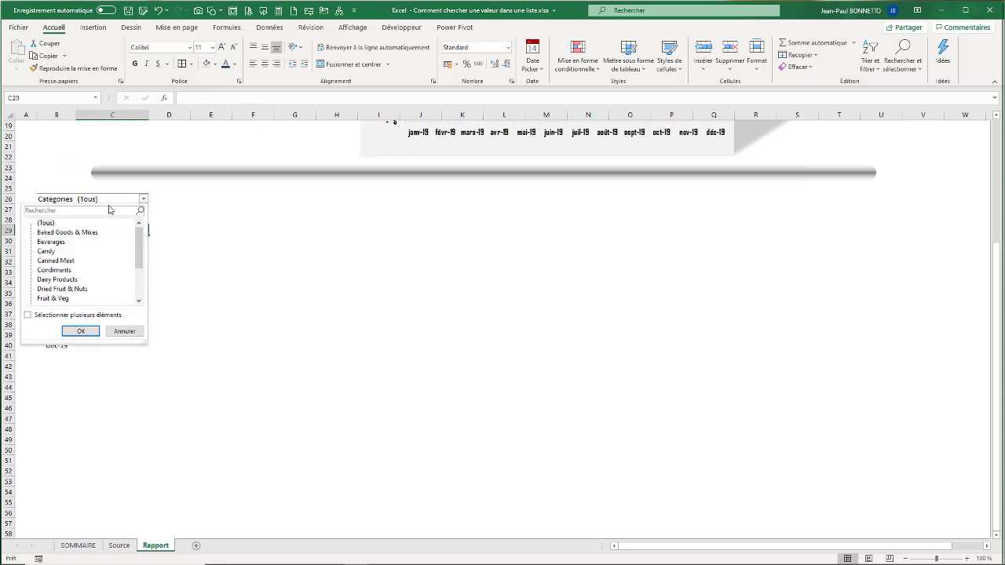
pyautogui.click(52, 224)
pyautogui.click(81, 331)
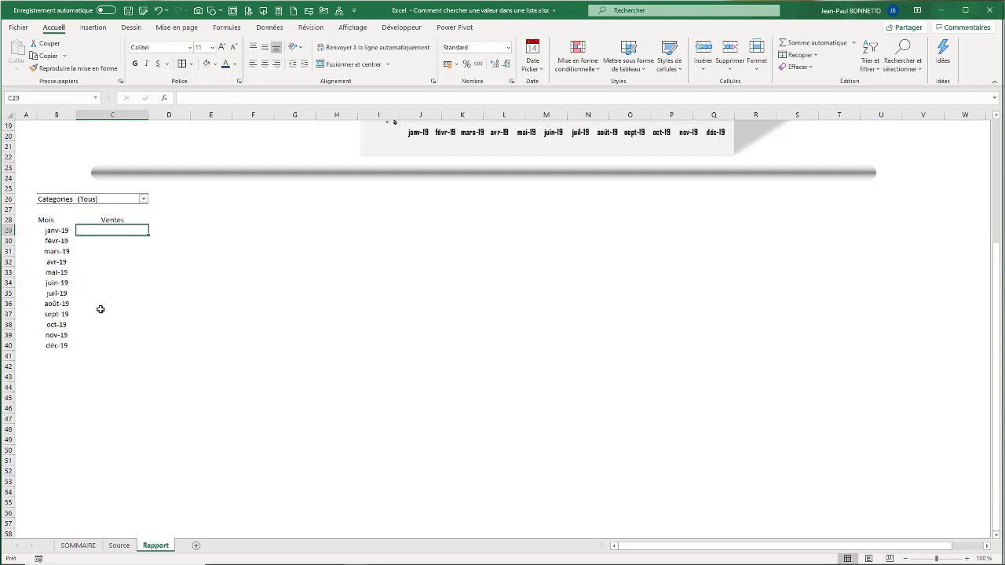
pyautogui.click(110, 199)
# Start a SI formula in C29 whose logical test checks whether $C$26 equals "(Tous)".
pyautogui.click(113, 231)
pyautogui.click(145, 200)
pyautogui.click(87, 331)
pyautogui.write('=si')
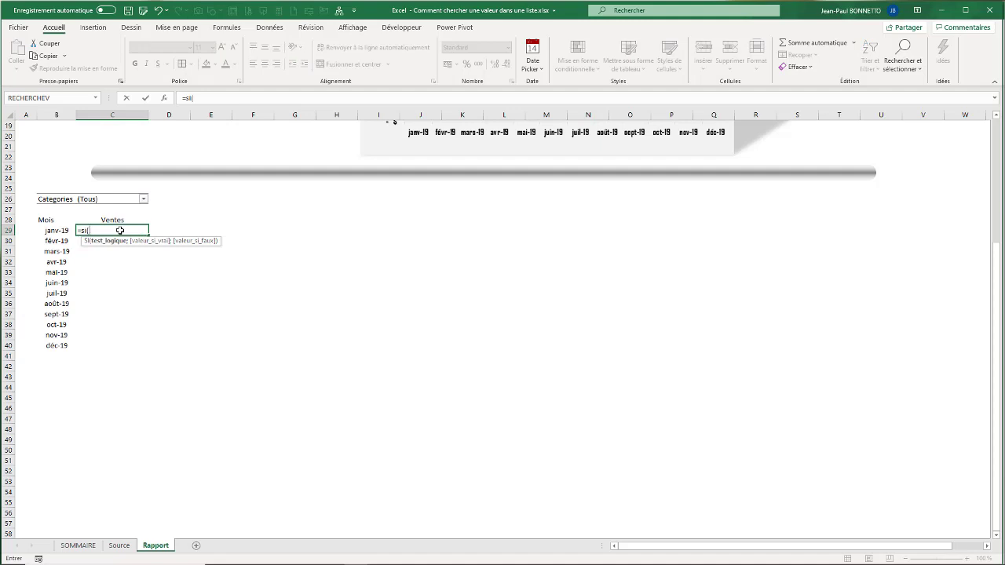
pyautogui.write('(')
pyautogui.click(102, 198)
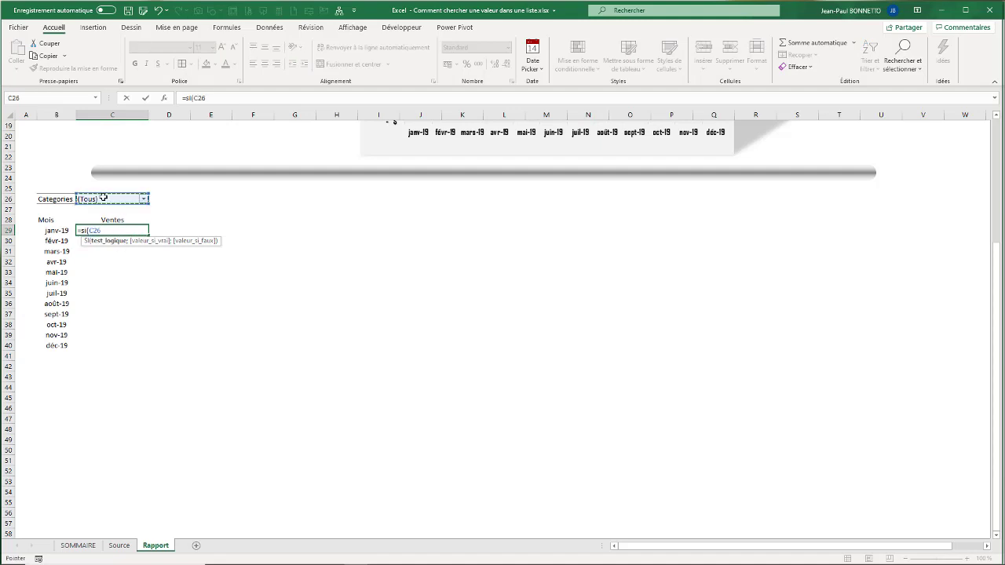
pyautogui.press('F4')
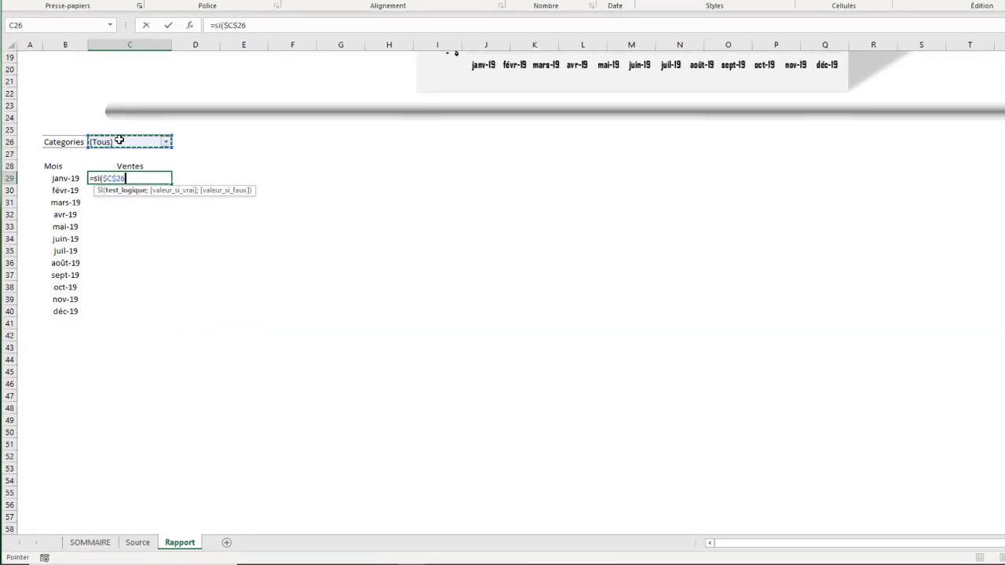
pyautogui.write('="(Tous')
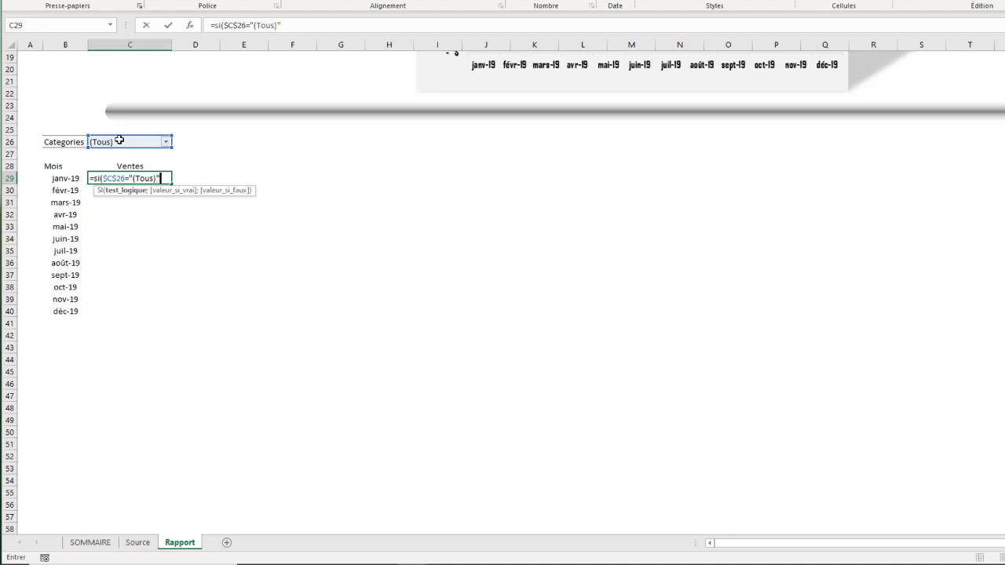
pyautogui.write(')";')
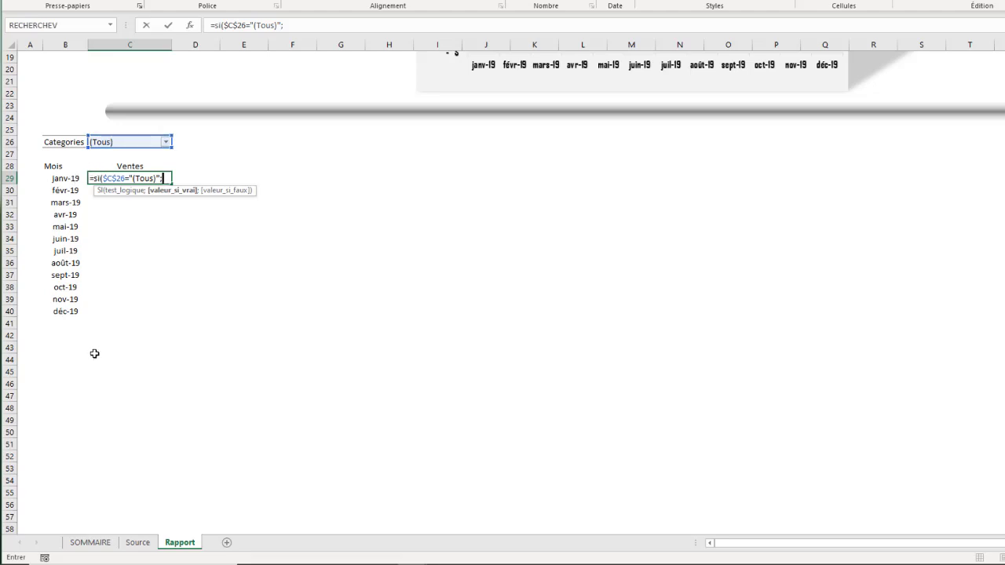
# Insert SOMME.SI.ENS as the formula's value-if-true, with TVentes[Revenue] from the Source sheet as the sum range.
pyautogui.write('so')
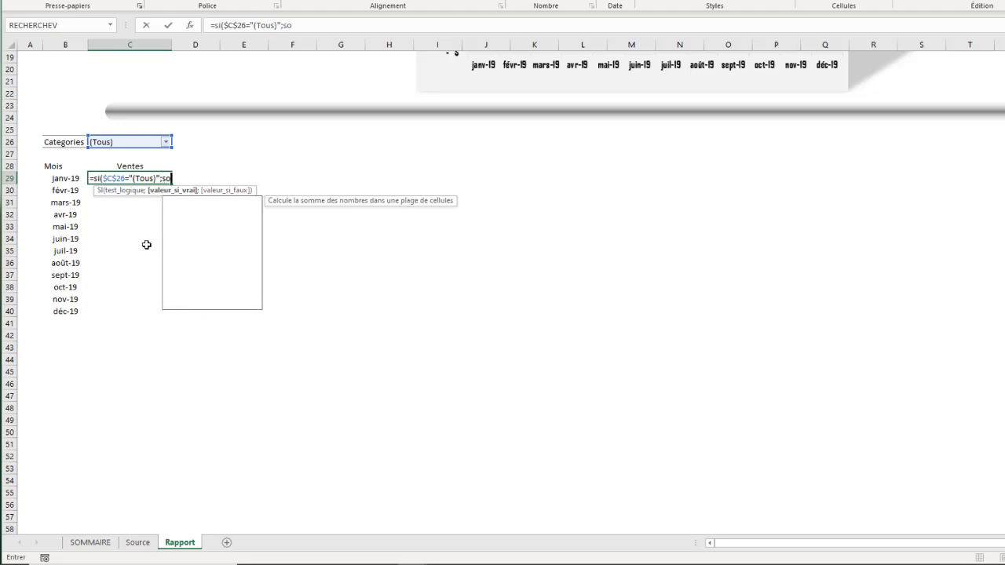
pyautogui.write('m')
pyautogui.click(202, 254)
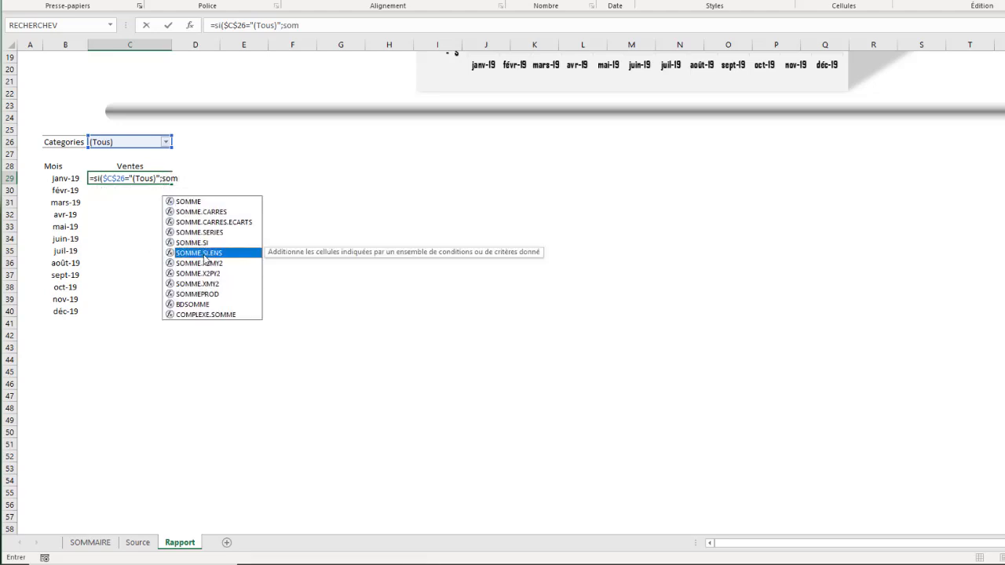
pyautogui.doubleClick(203, 254)
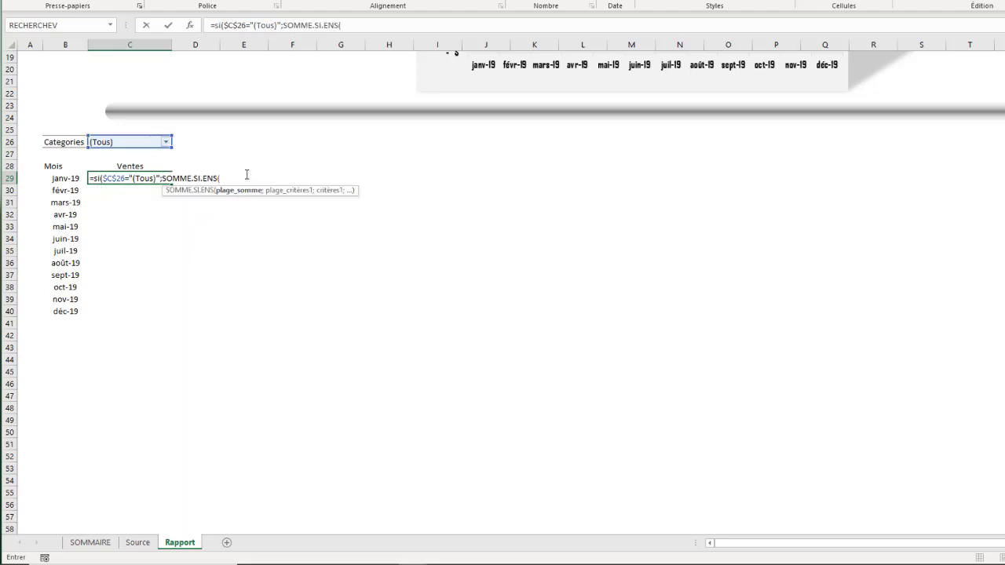
pyautogui.click(138, 542)
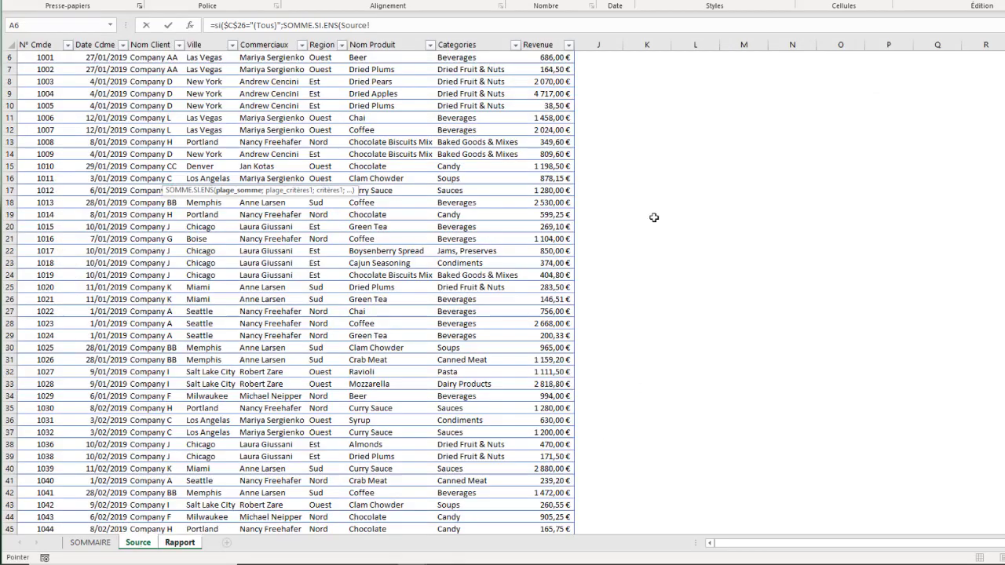
pyautogui.scroll(2, 536, 105)
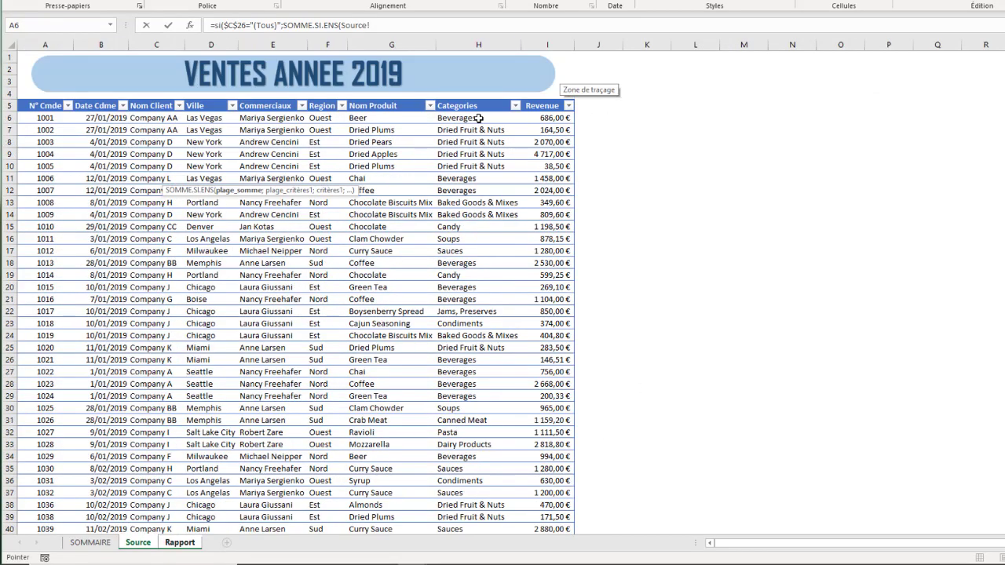
pyautogui.click(544, 97)
pyautogui.write(';')
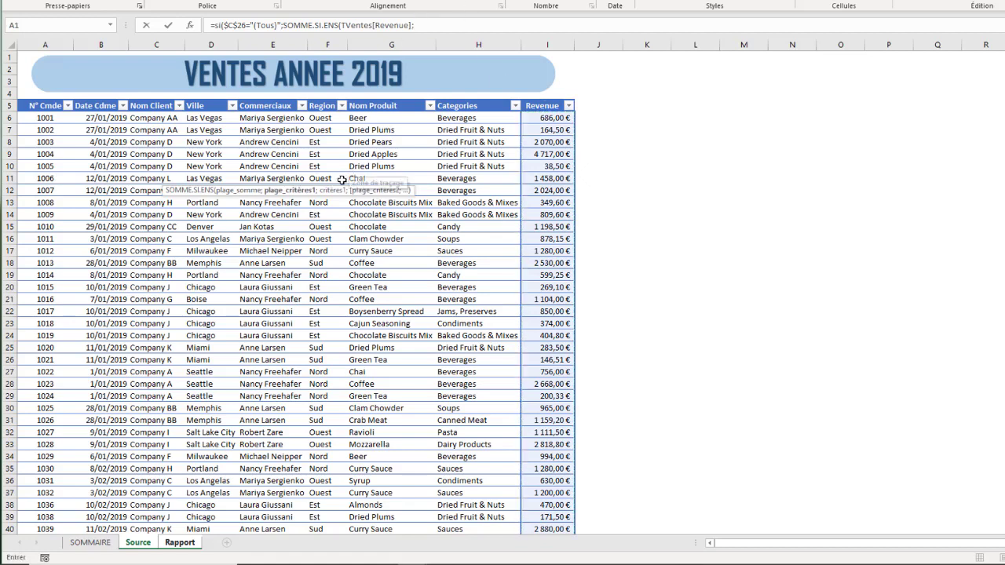
pyautogui.moveTo(336, 190); pyautogui.dragTo(783, 77)
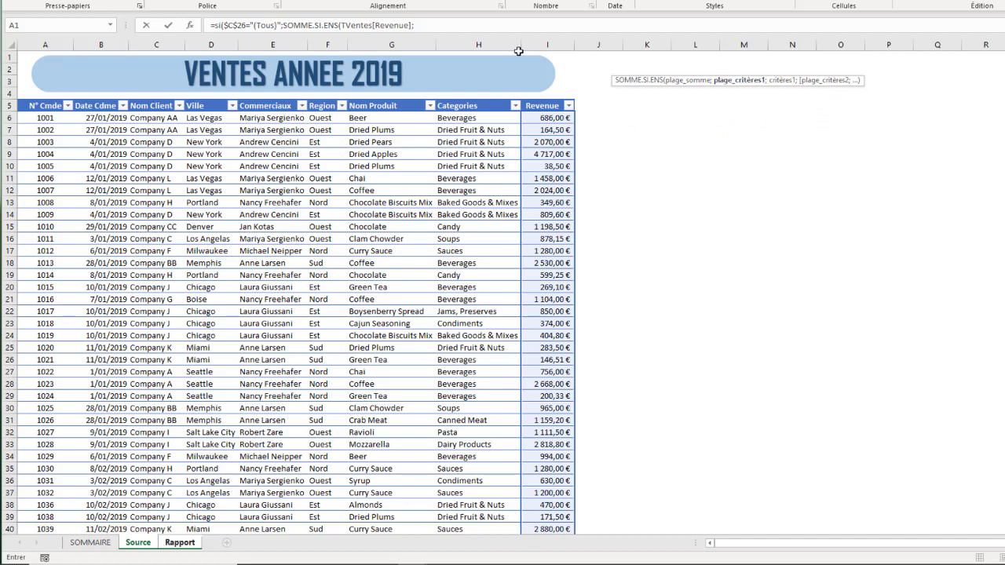
# Add the first criterion to SOMME.SI.ENS: TVentes[Date Cdme] with ">="&Rapport!B29.
pyautogui.click(107, 97)
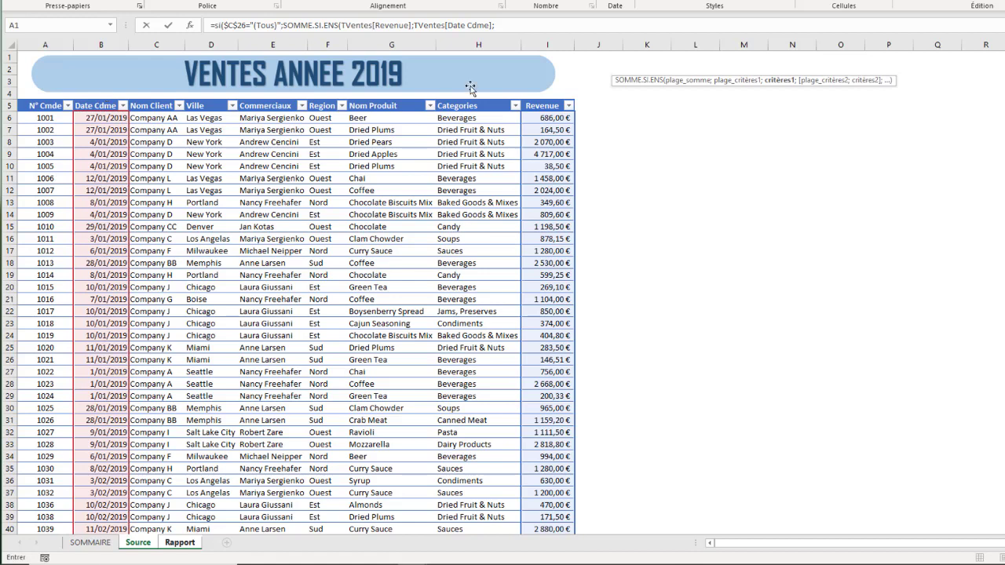
pyautogui.click(508, 25)
pyautogui.write('"&')
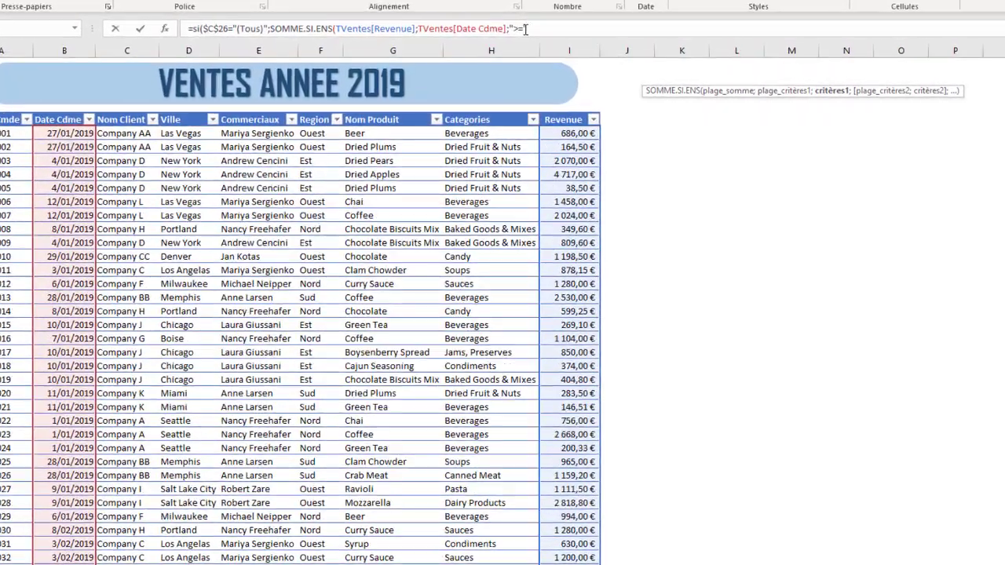
pyautogui.write('Source!')
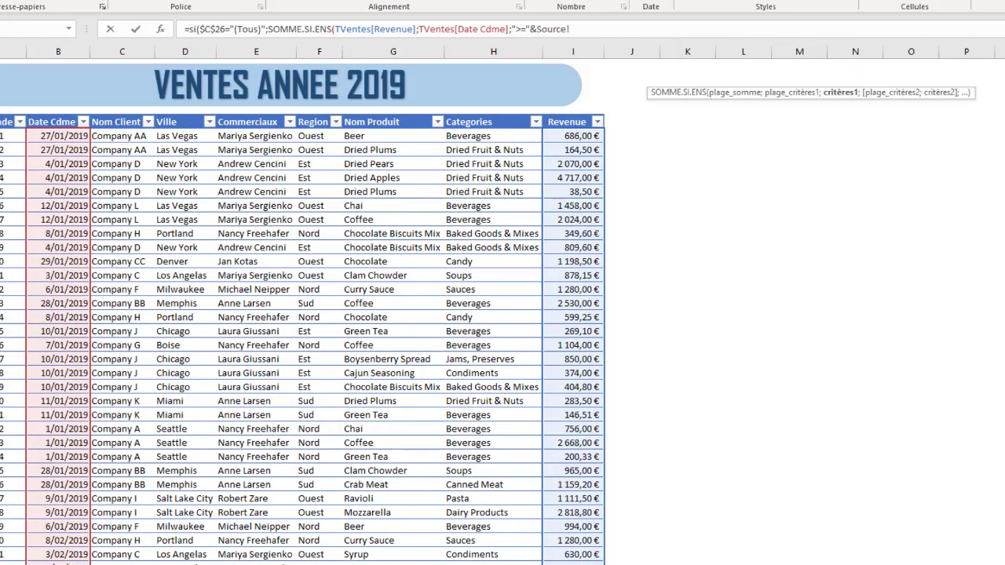
pyautogui.click(150, 562)
pyautogui.click(19, 205)
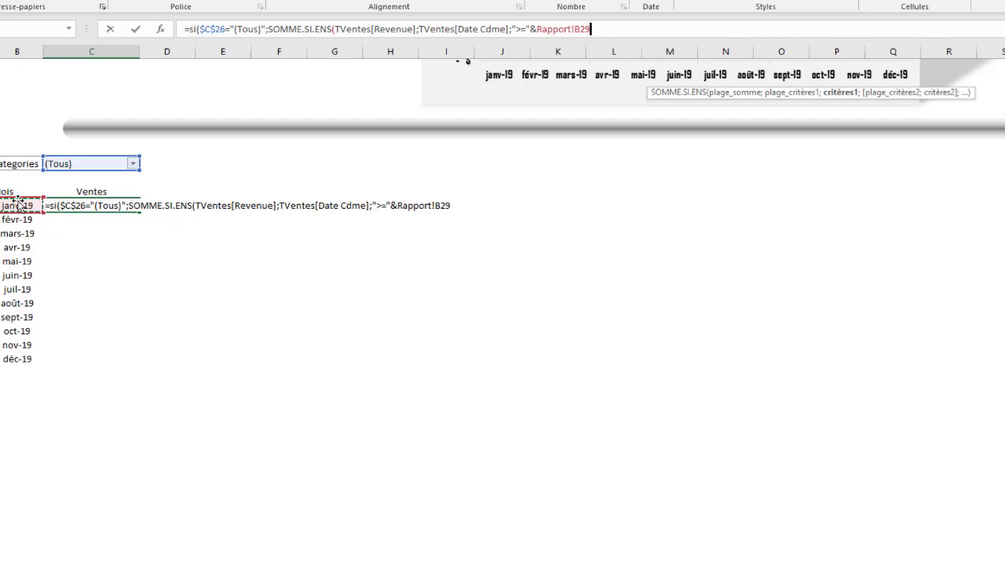
pyautogui.write(';')
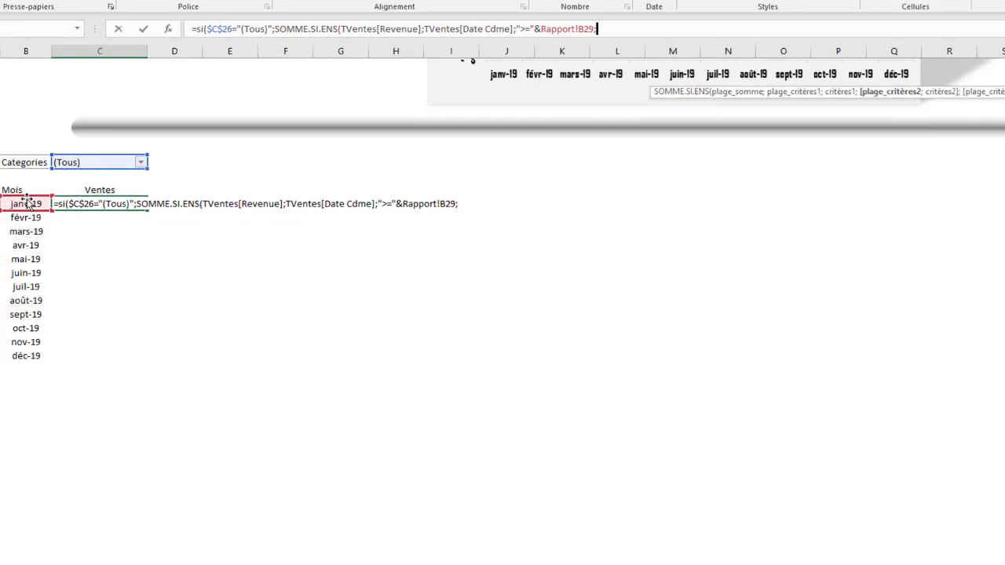
# Add the second criterion to SOMME.SI.ENS: TVentes[Date Cdme] with "<="&FIN.MOIS(Rapport!B29;0).
pyautogui.hotkey('ctrl', 'pagedown')
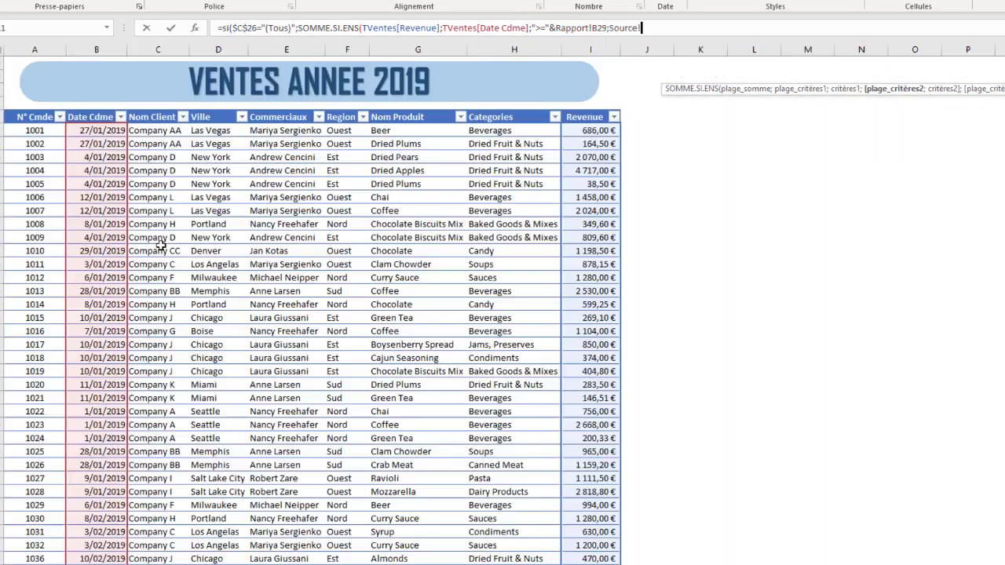
pyautogui.click(97, 112)
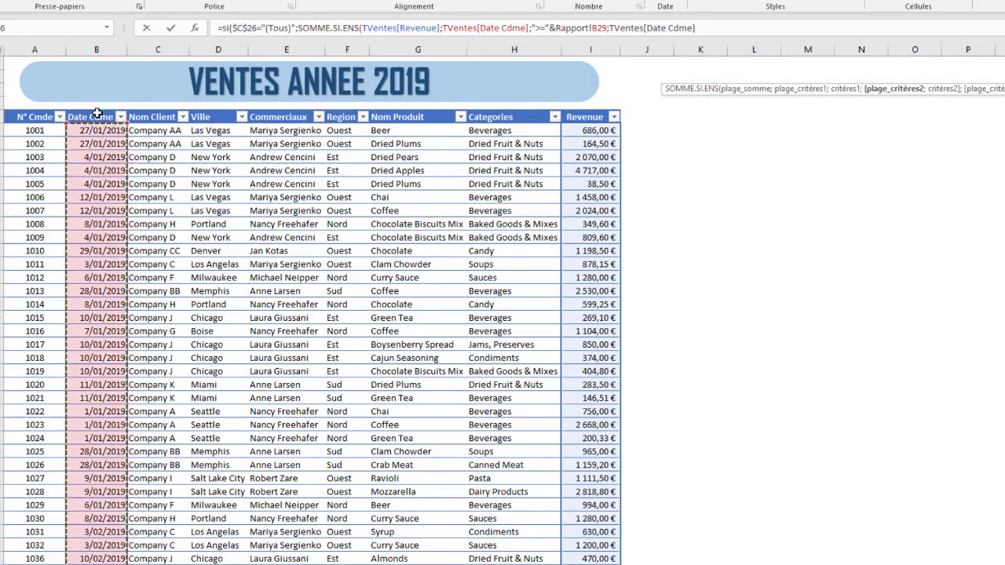
pyautogui.write(';')
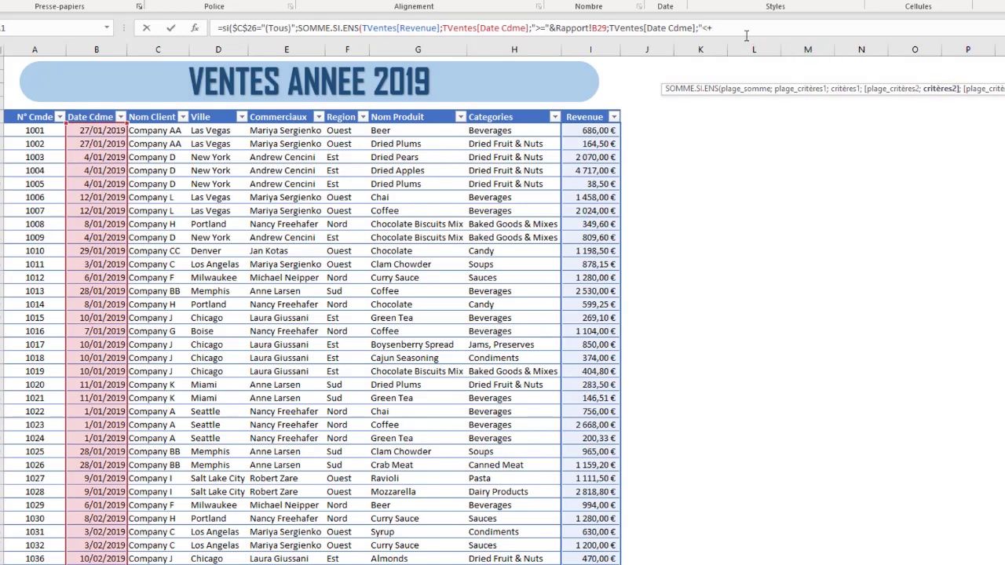
pyautogui.write('"<="&fin')
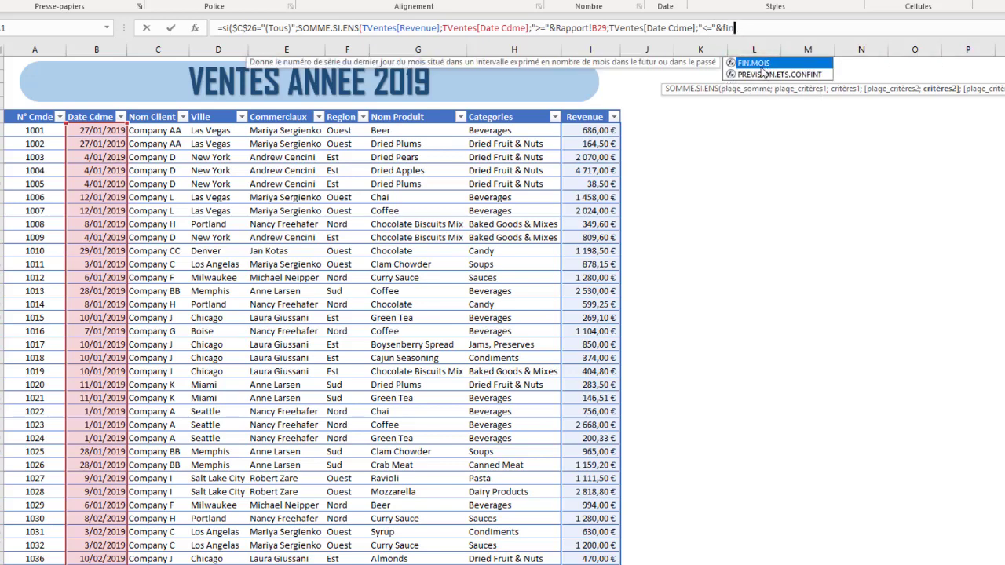
pyautogui.doubleClick(759, 63)
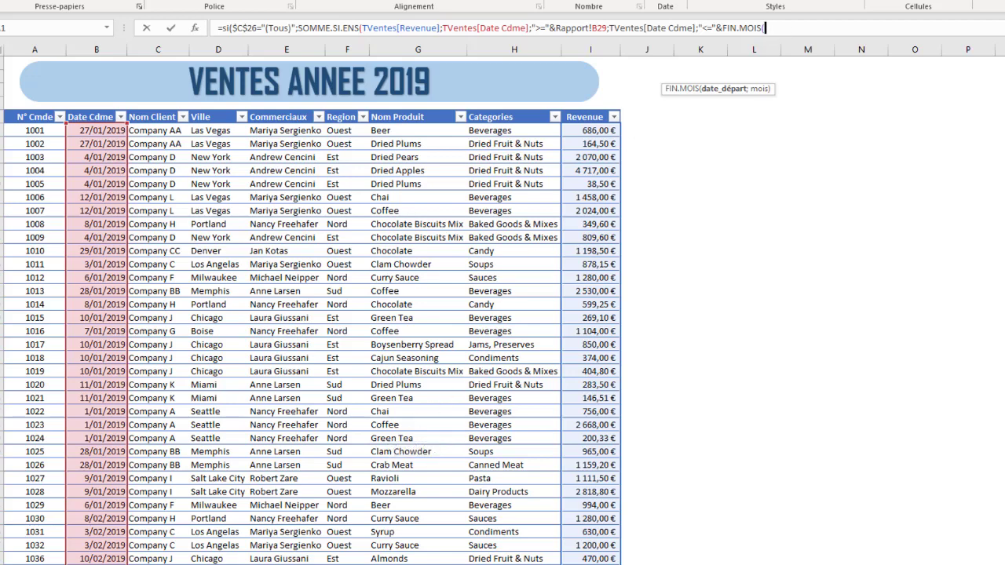
pyautogui.click(102, 563)
pyautogui.click(52, 197)
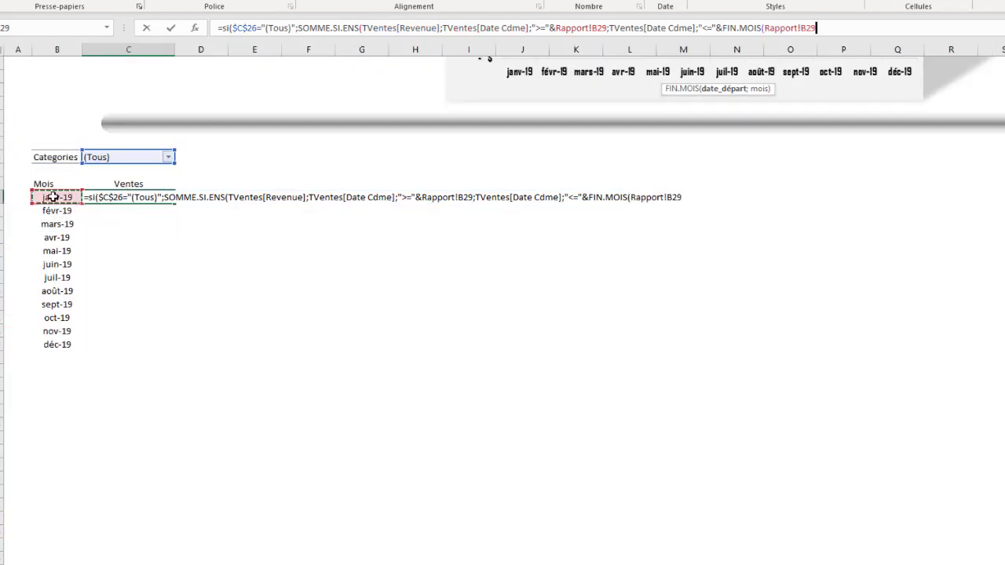
pyautogui.write(';')
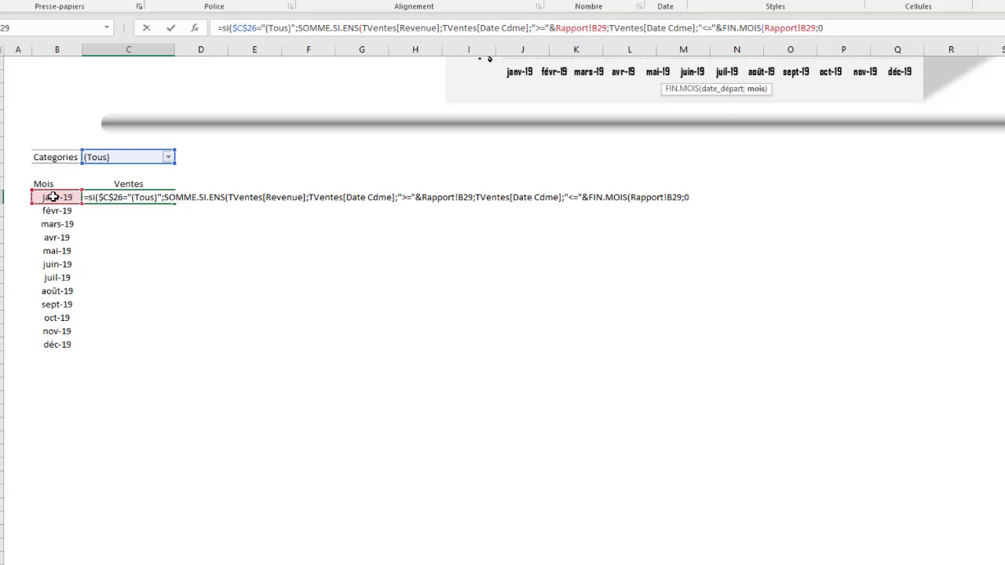
pyautogui.write('0)')
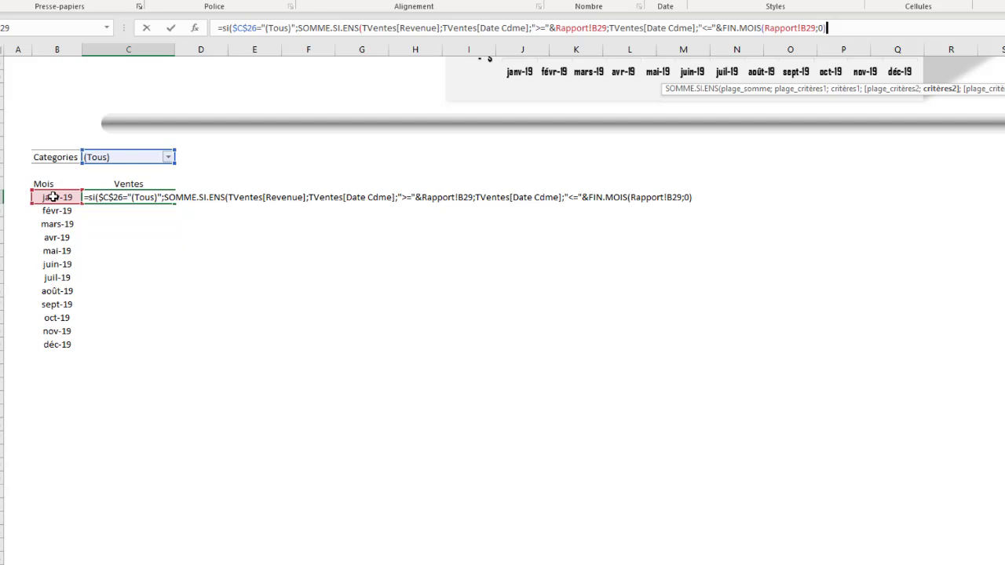
# Close the SOMME.SI.ENS function and open the value-if-false argument of the SI formula.
pyautogui.write(';')
pyautogui.press('BackSpace')
pyautogui.write(')')
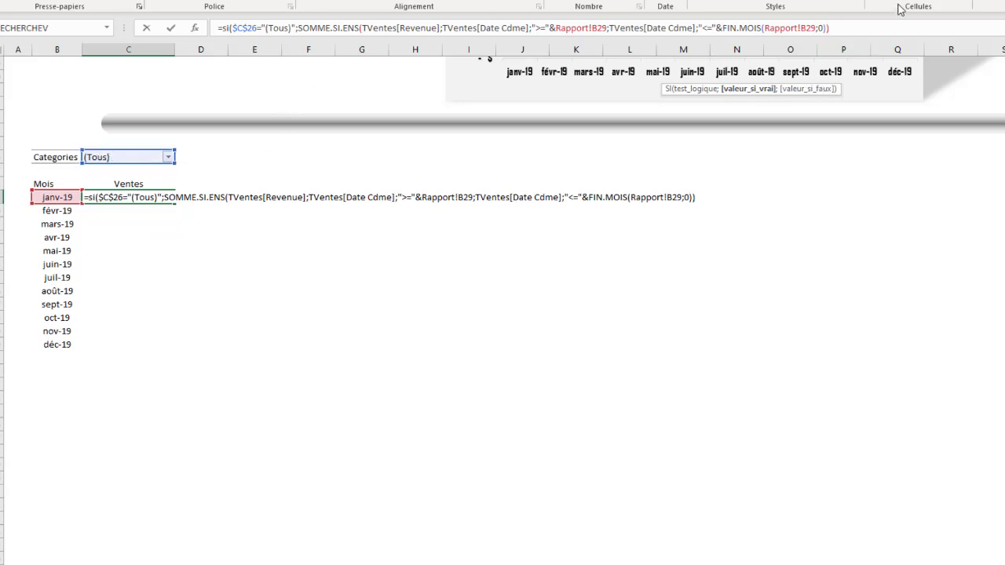
pyautogui.write(';')
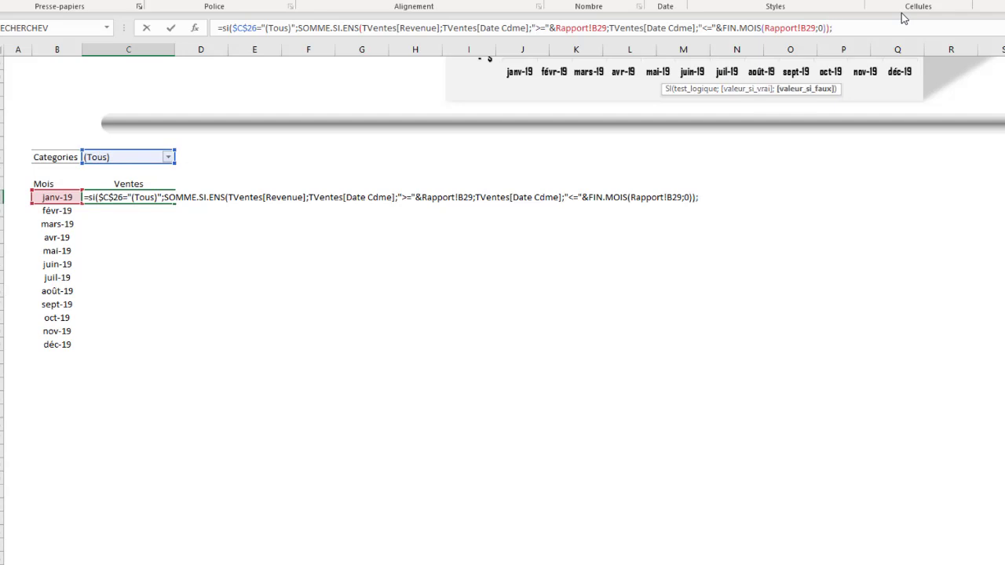
# Copy the first SOMME.SI.ENS expression onto a new line of the formula as the SI function's value-if-false.
pyautogui.hotkey('alt', 'Return')
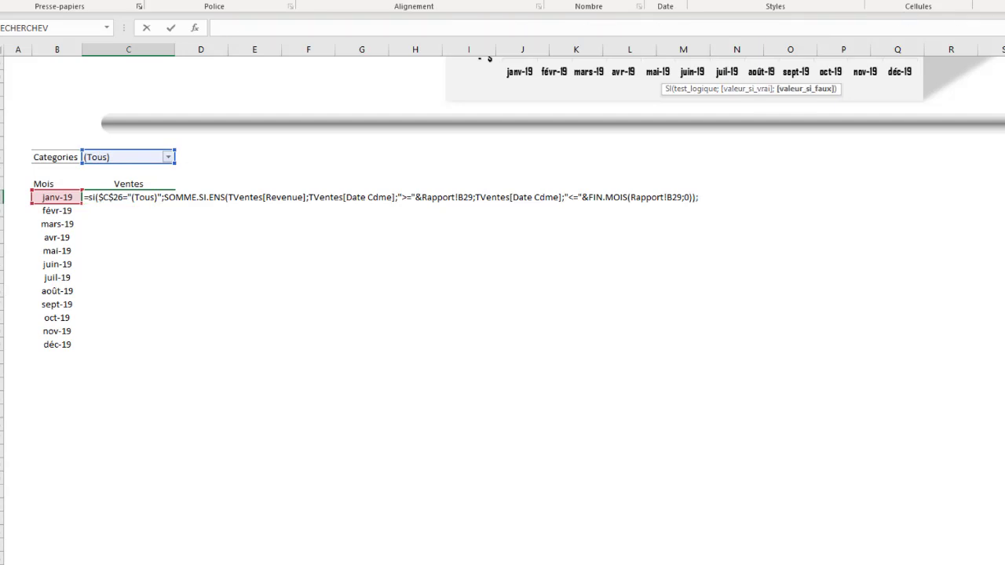
pyautogui.hotkey('ctrl', 'shift', 'u')
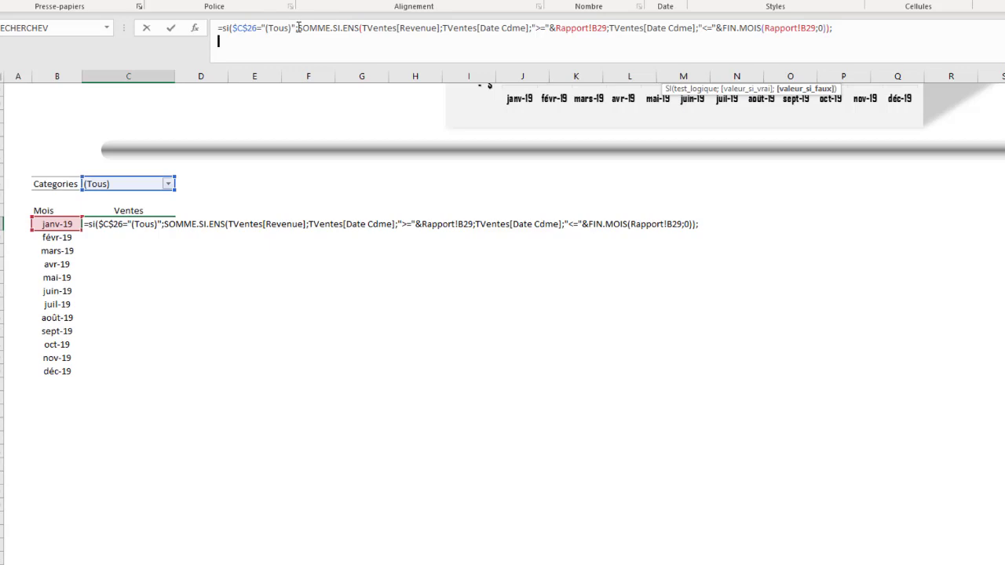
pyautogui.moveTo(298, 27); pyautogui.dragTo(833, 29)
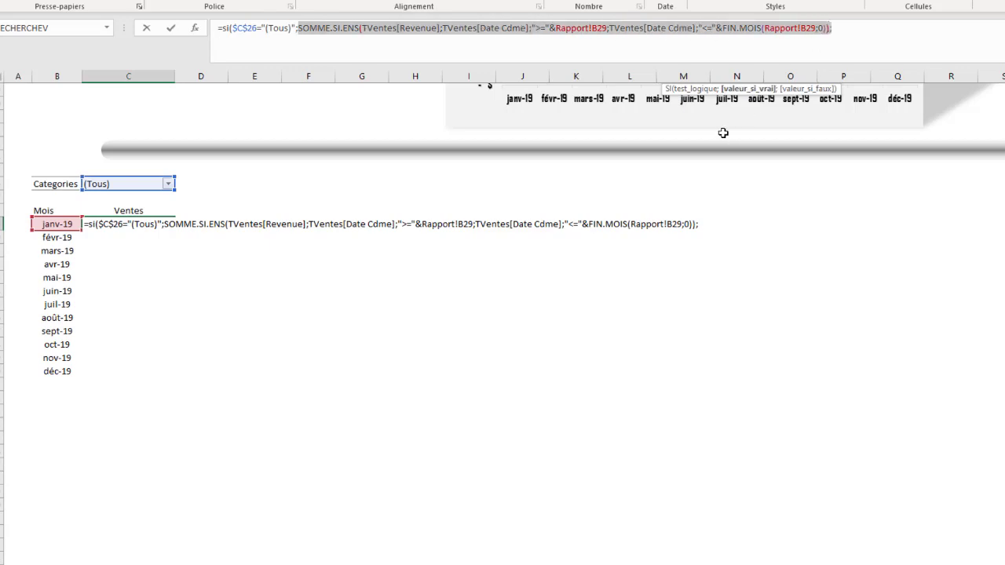
pyautogui.hotkey('ctrl', 'c')
pyautogui.click(226, 42)
pyautogui.hotkey('ctrl', 'v')
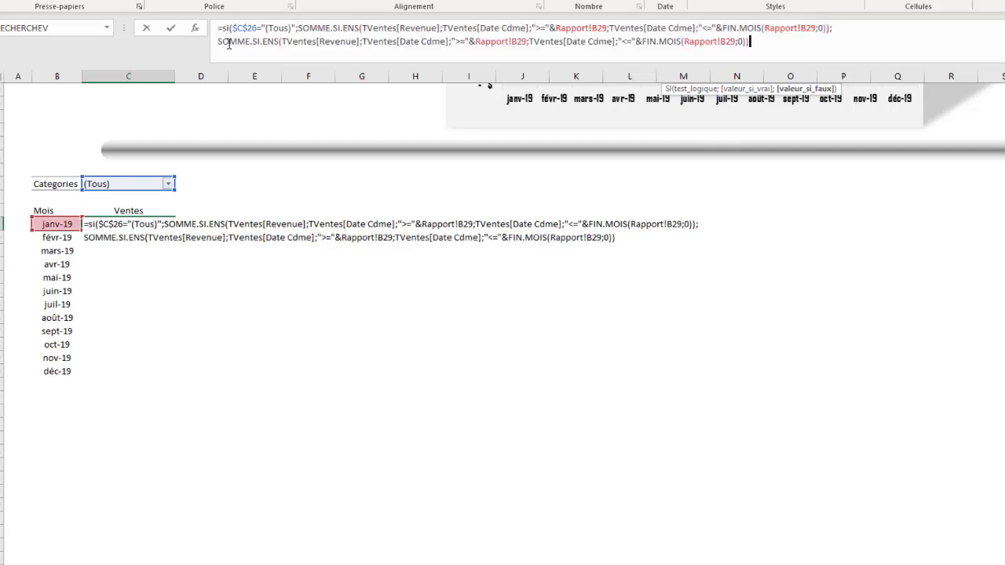
# Add TVentes[Categories] from the Source sheet as the third criteria range of the second SOMME.SI.ENS.
pyautogui.click(746, 41)
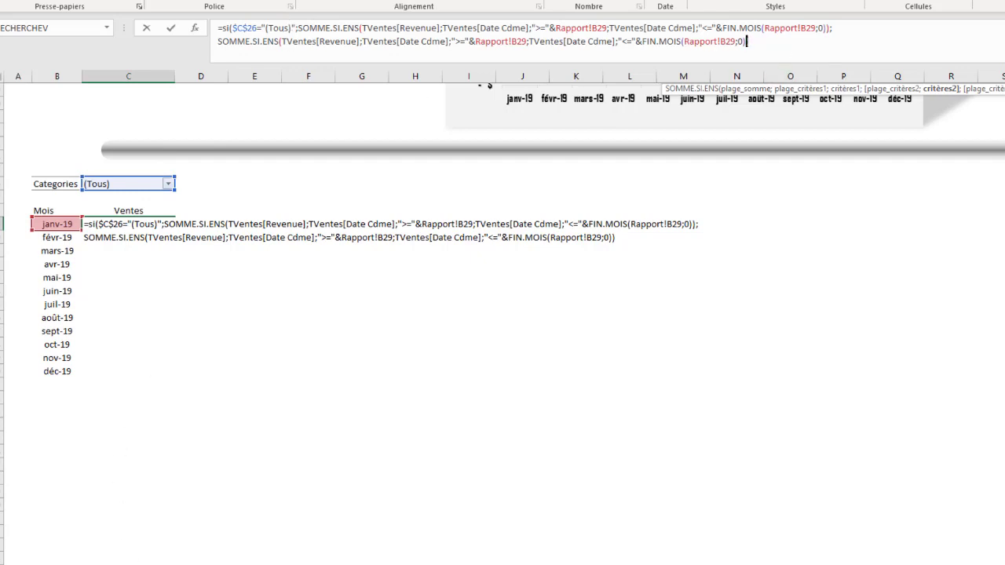
pyautogui.press('Return')
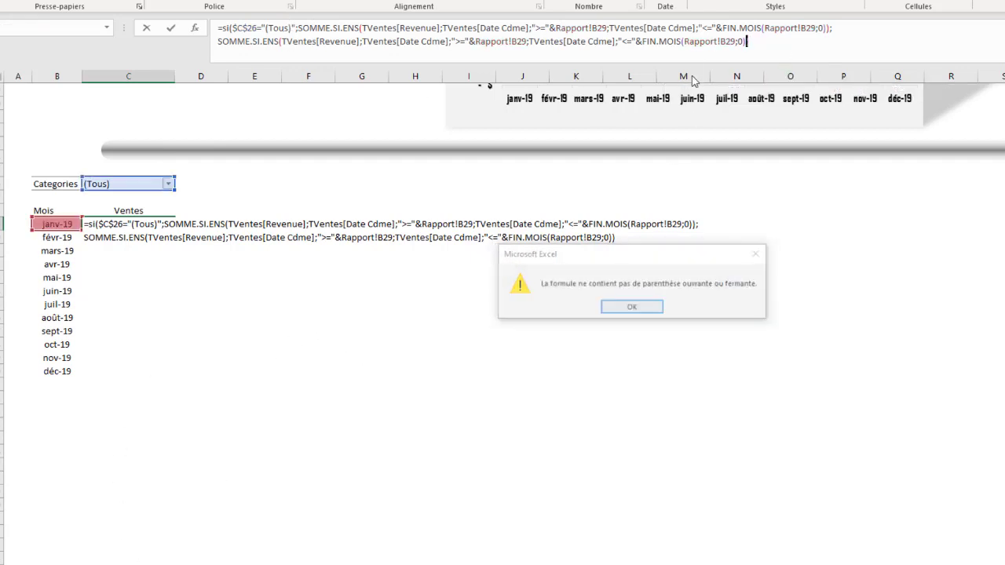
pyautogui.click(647, 309)
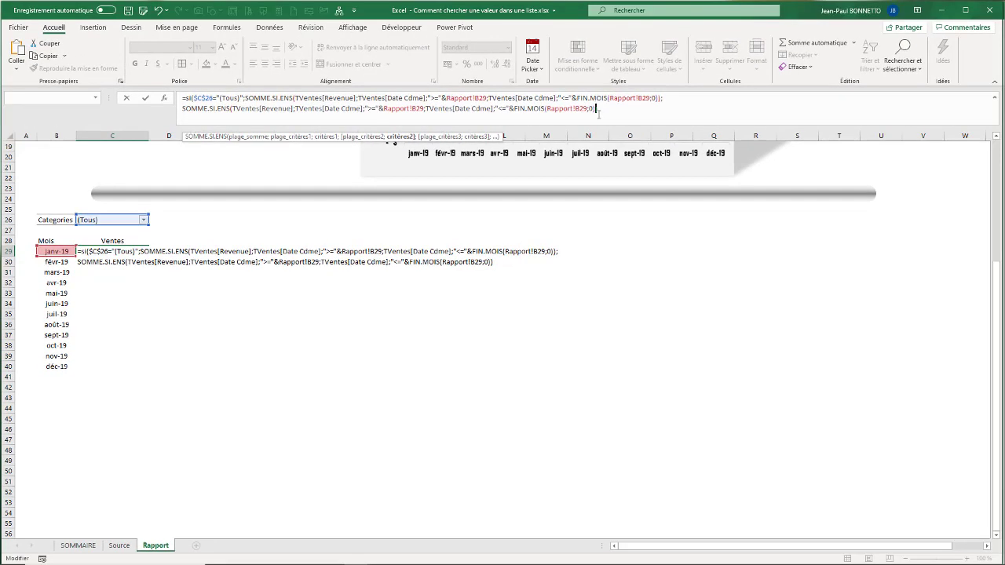
pyautogui.write(';')
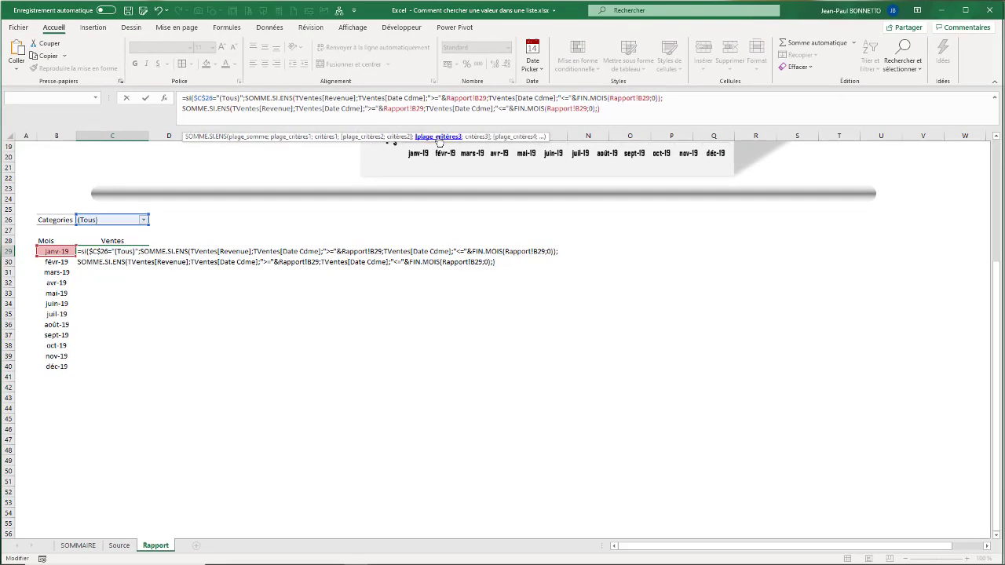
pyautogui.click(119, 544)
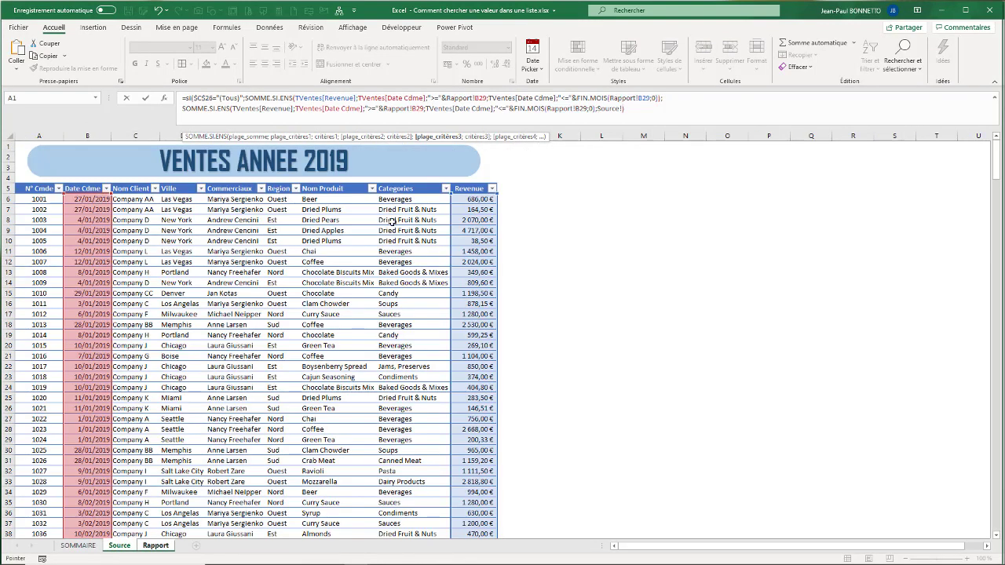
pyautogui.click(406, 183)
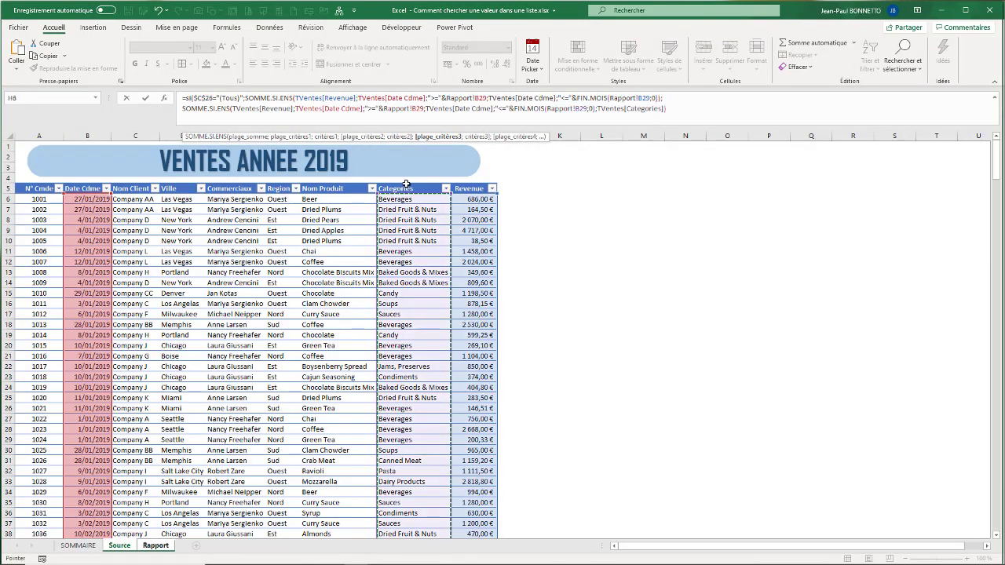
pyautogui.write(';0)')
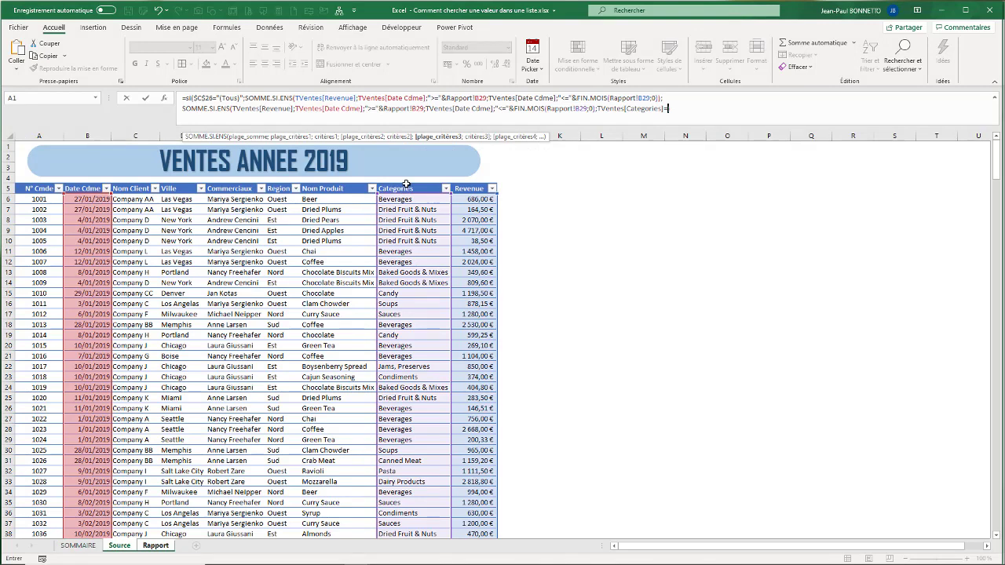
pyautogui.write(';')
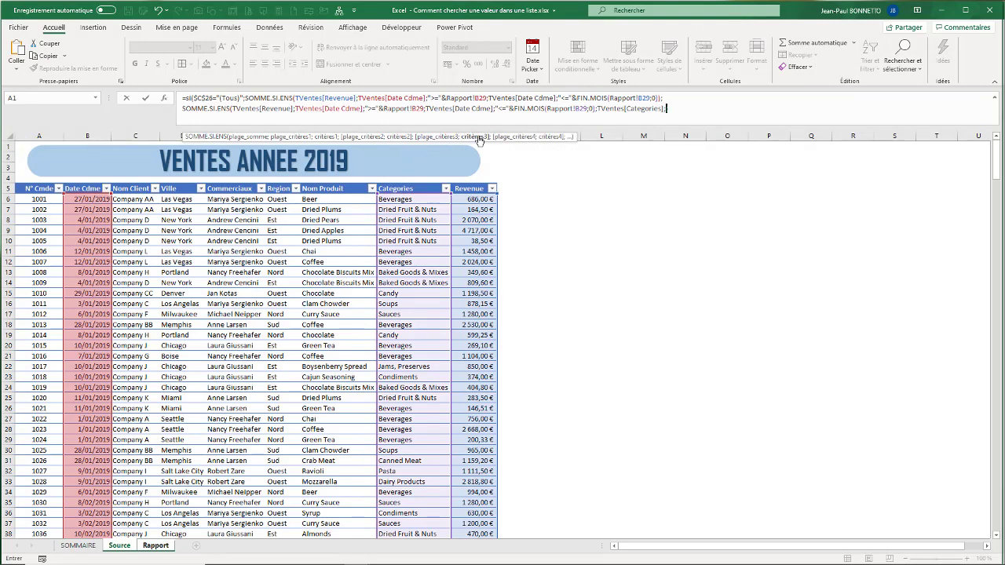
# Set the third criterion to the category selector with the absolute reference Rapport!$C$26 and close the second SOMME.SI.ENS.
pyautogui.click(162, 546)
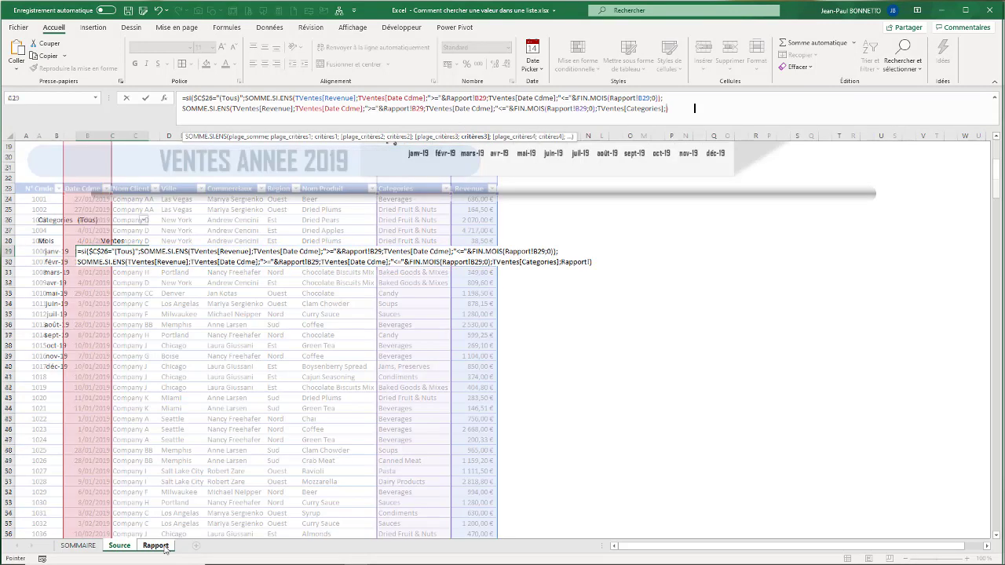
pyautogui.click(104, 220)
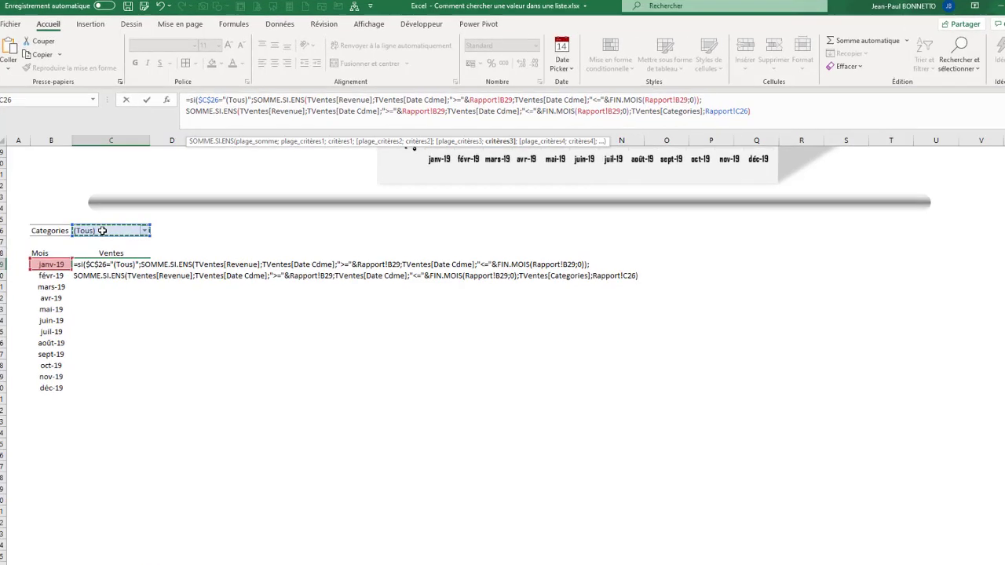
pyautogui.press('F4')
pyautogui.write(')')
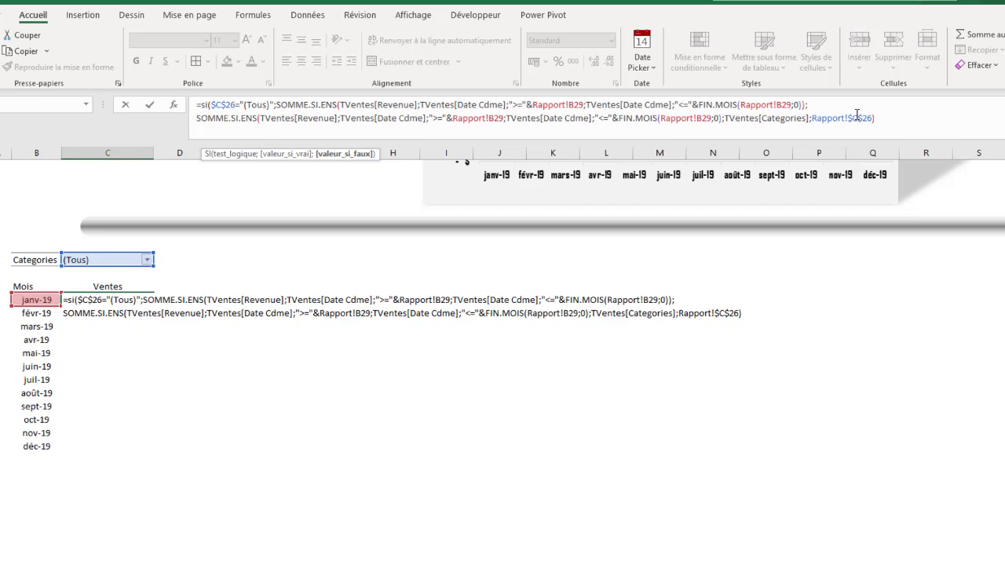
# Complete the SI function's closing parenthesis and commit the formula in the janv-19 Ventes cell.
pyautogui.press('Return')
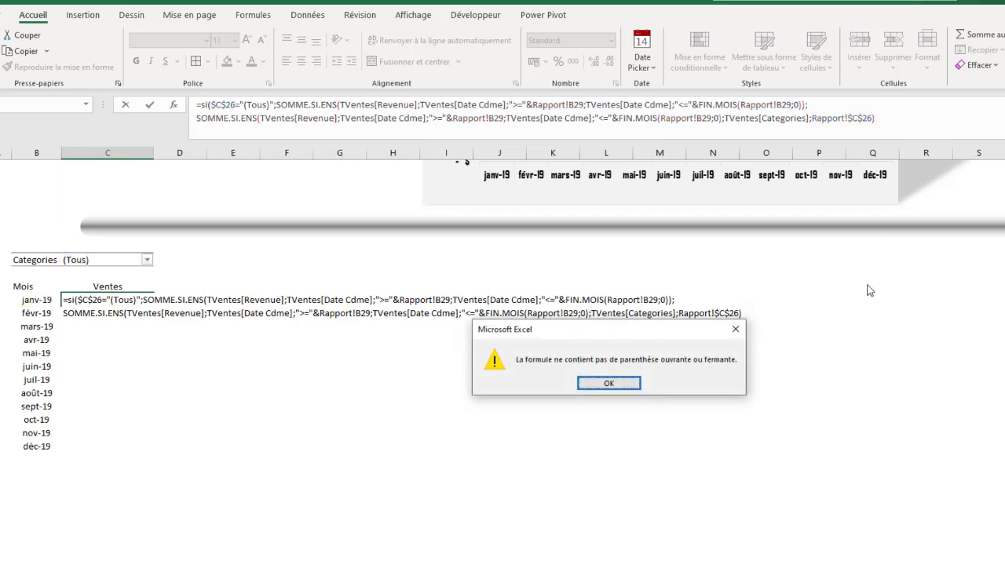
pyautogui.click(618, 384)
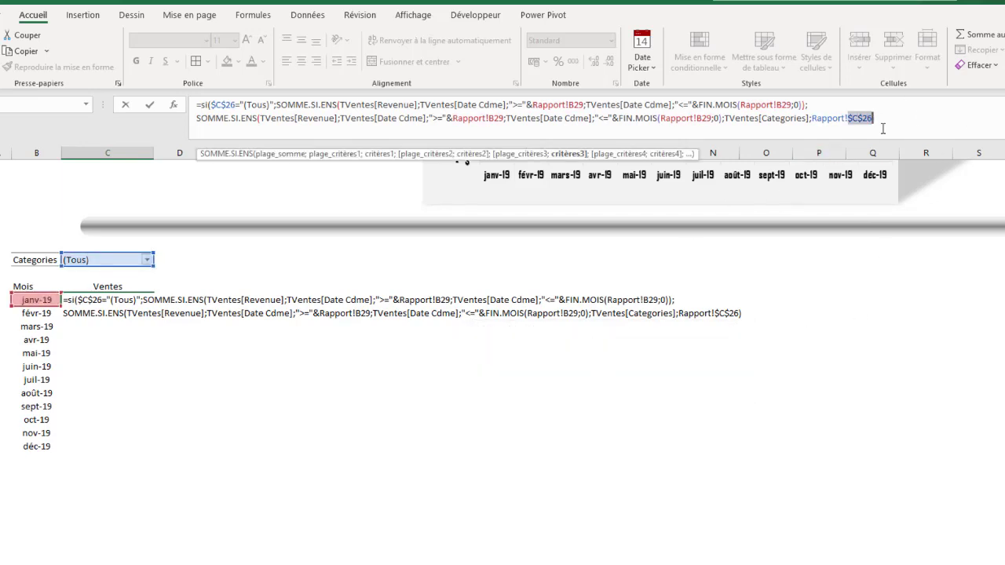
pyautogui.click(931, 117)
pyautogui.click(873, 116)
pyautogui.write(')')
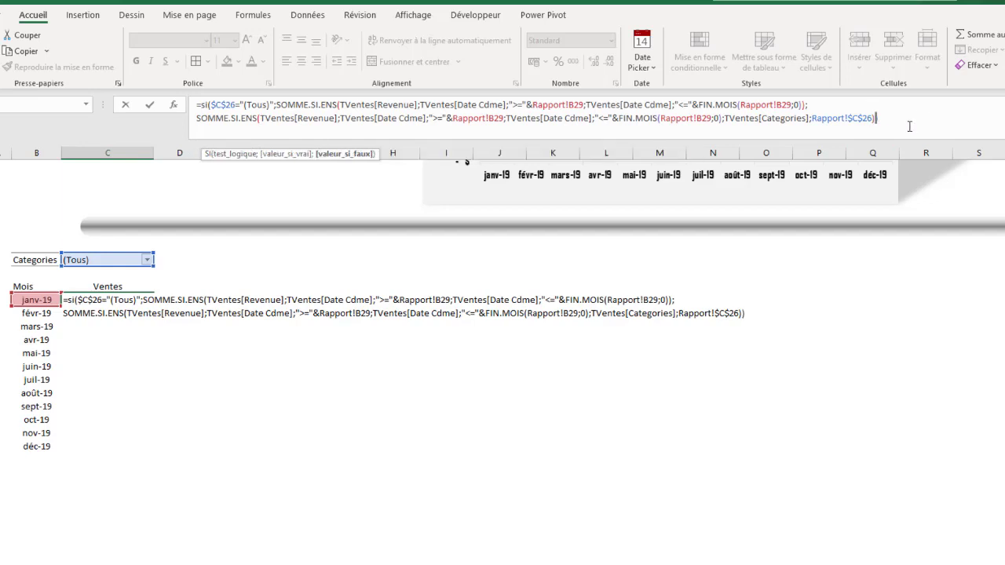
pyautogui.click(907, 117)
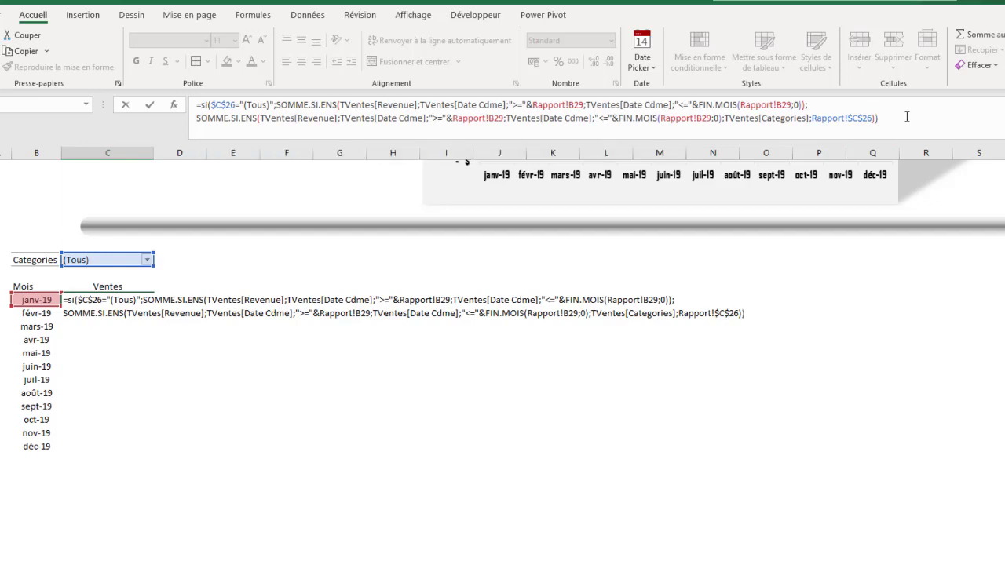
pyautogui.press('Return')
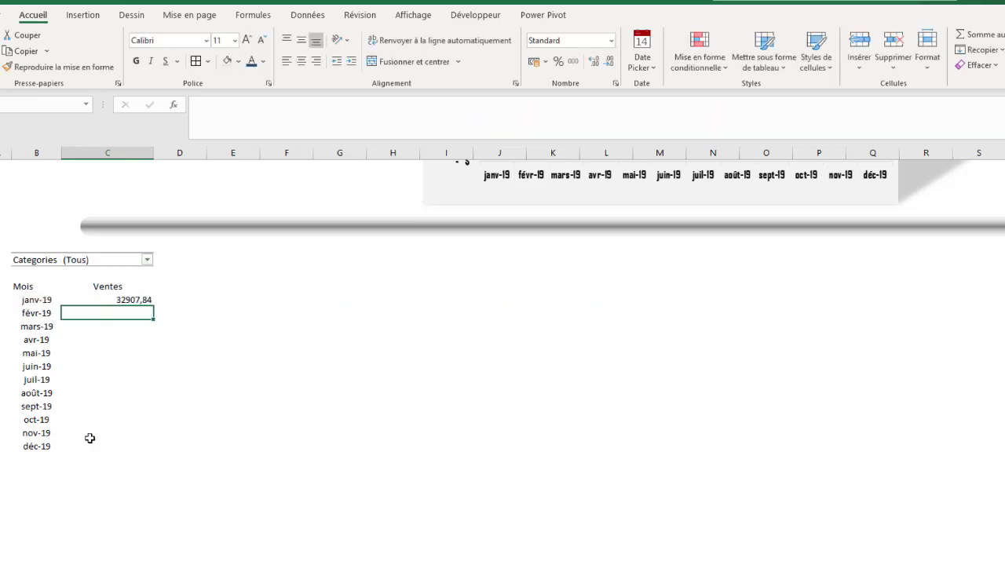
# Format the janv-19 Ventes cell as euro currency without decimals and fill its formula down to déc-19.
pyautogui.click(117, 301)
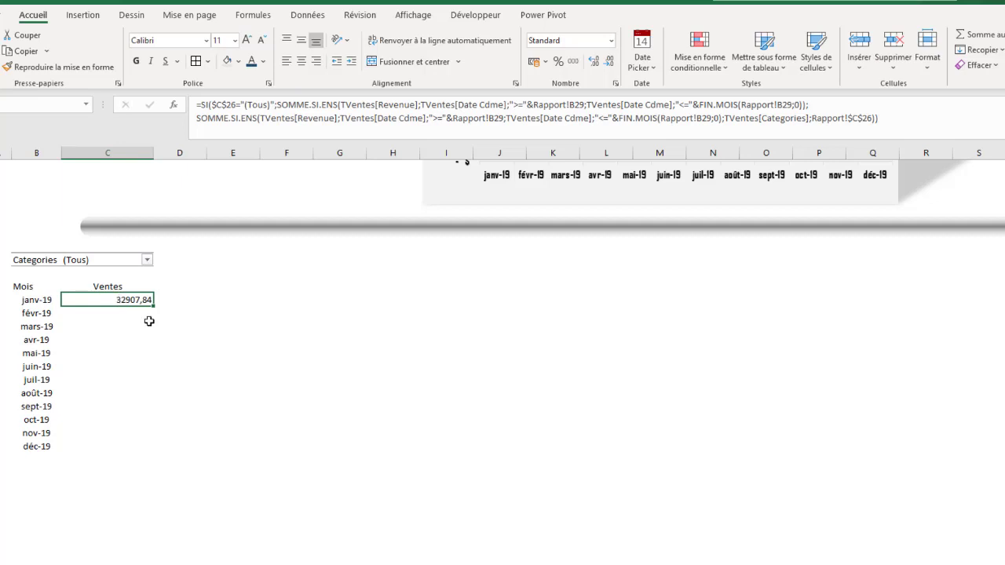
pyautogui.click(37, 302)
pyautogui.click(93, 259)
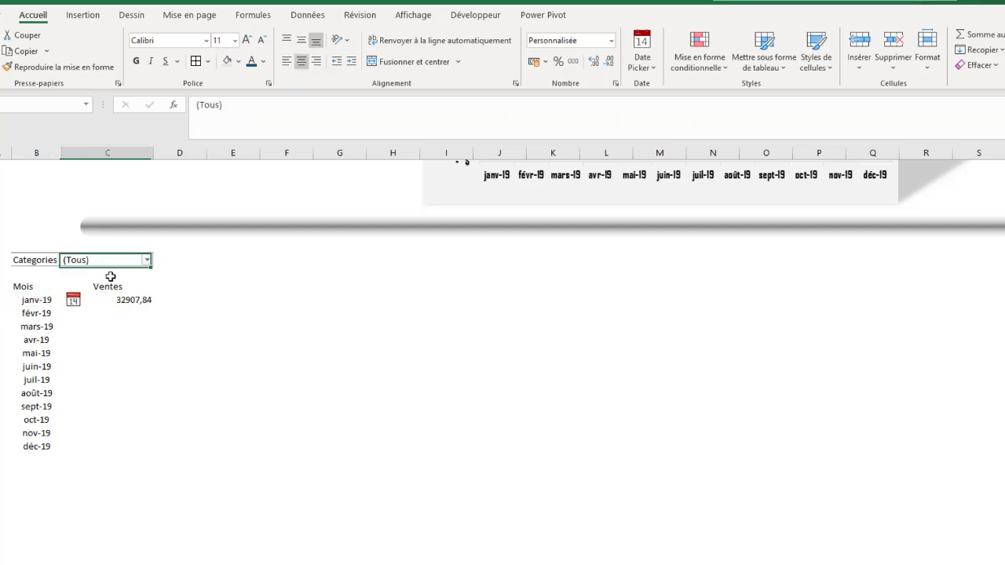
pyautogui.click(134, 299)
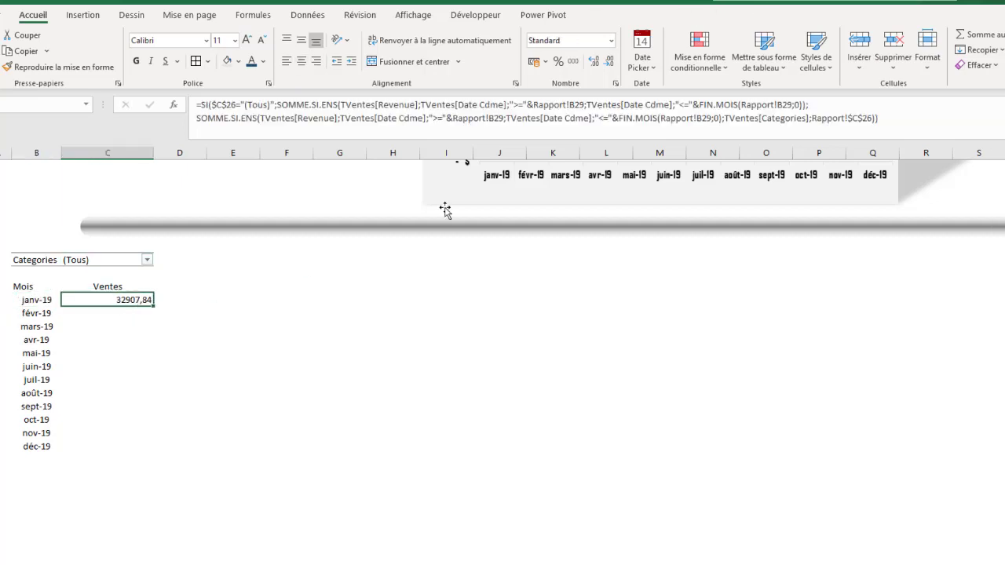
pyautogui.click(534, 60)
pyautogui.click(607, 60)
pyautogui.click(608, 60)
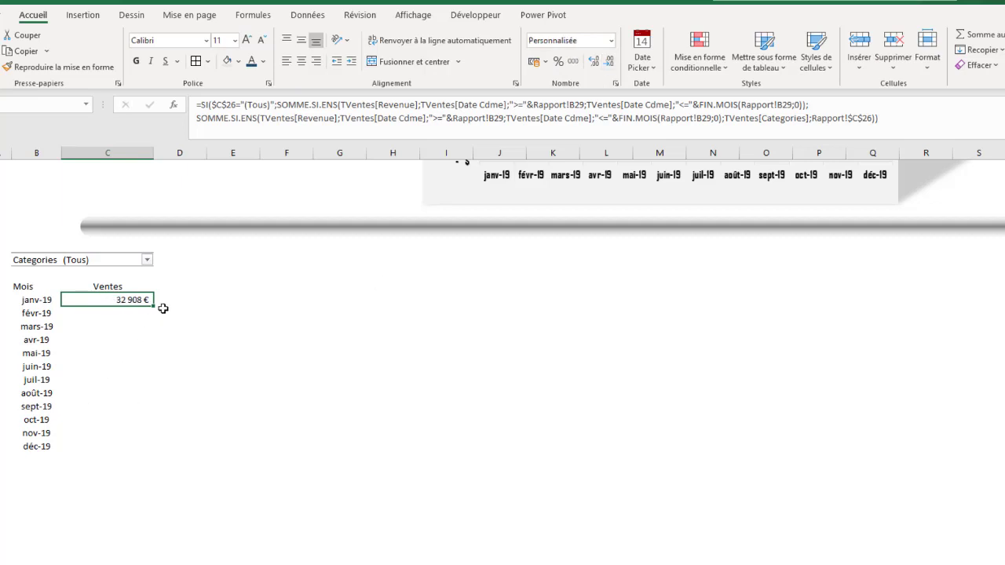
pyautogui.moveTo(162, 344); pyautogui.dragTo(144, 458)
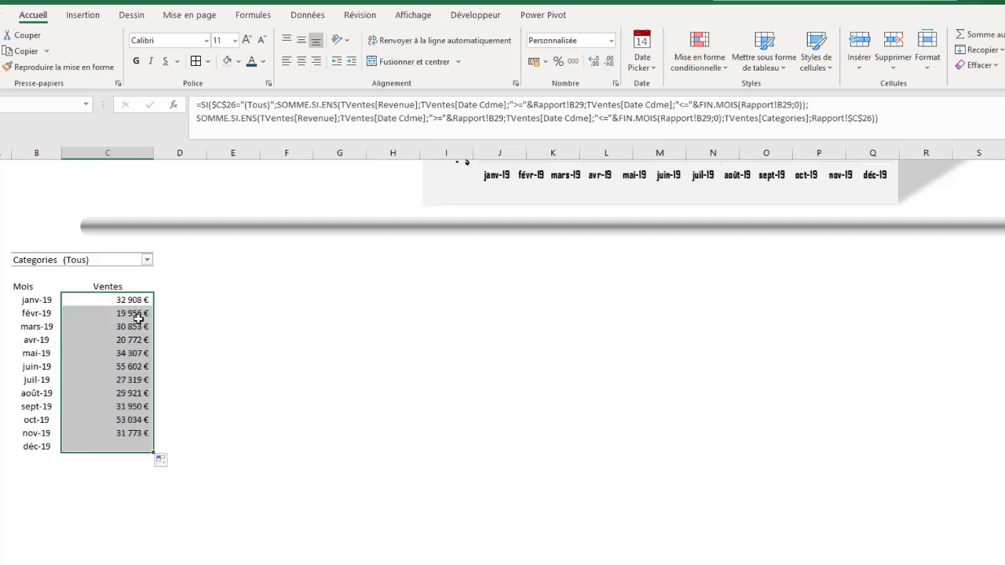
pyautogui.click(122, 346)
# Test the Categories filter above the Ventes table with Beverages and Canned Meat, and reset it to (Tous).
pyautogui.click(147, 261)
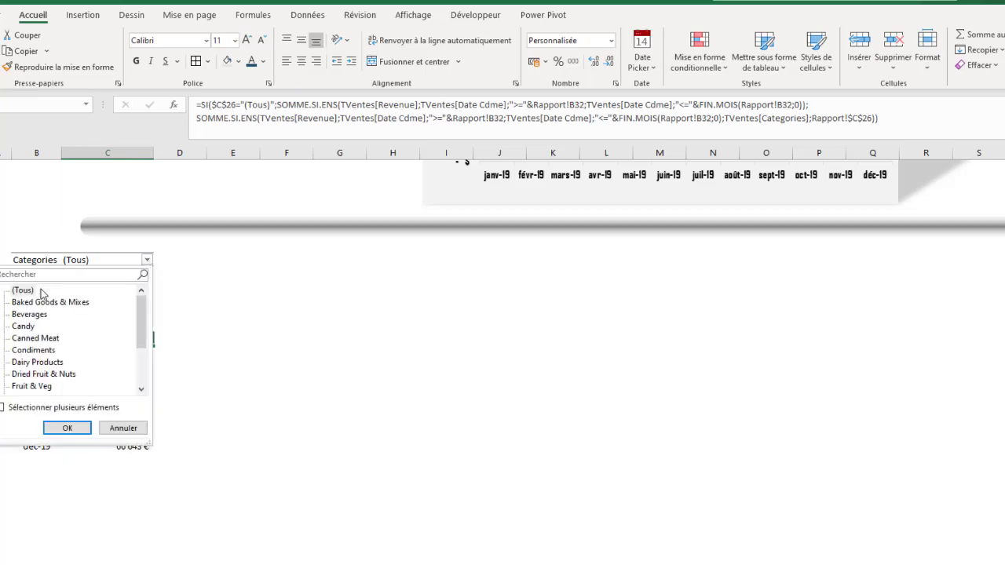
pyautogui.click(29, 314)
pyautogui.click(66, 428)
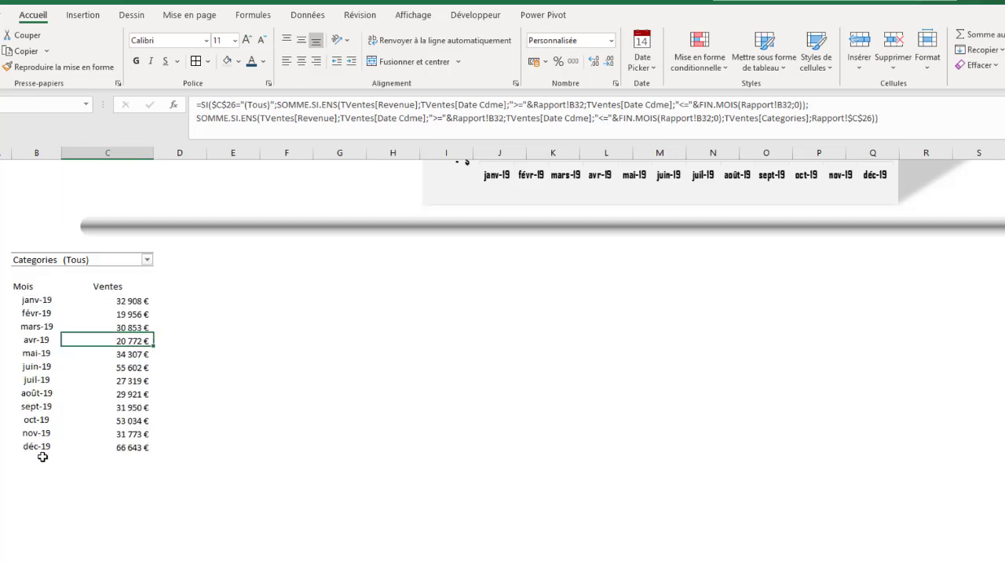
pyautogui.click(148, 260)
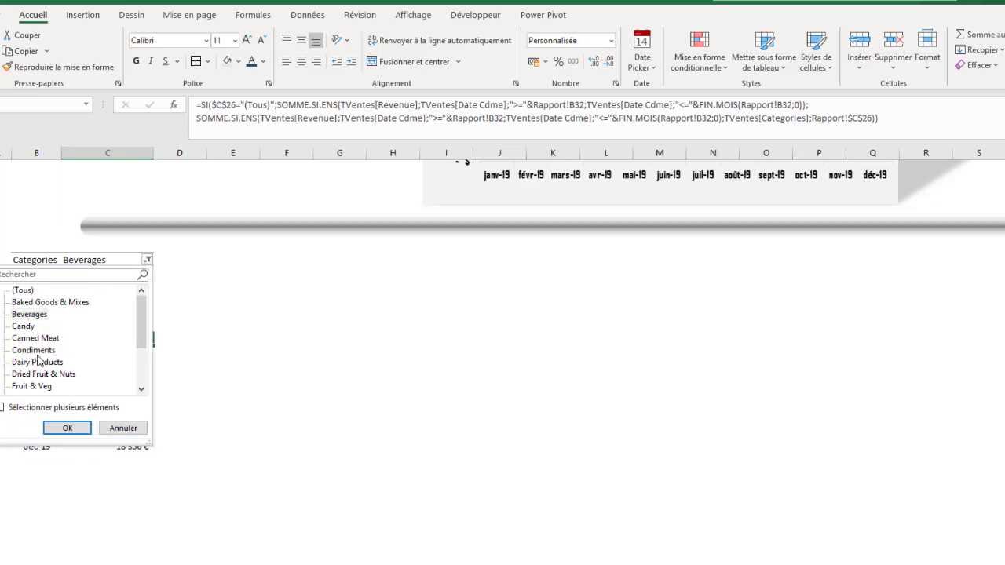
pyautogui.click(35, 339)
pyautogui.click(68, 428)
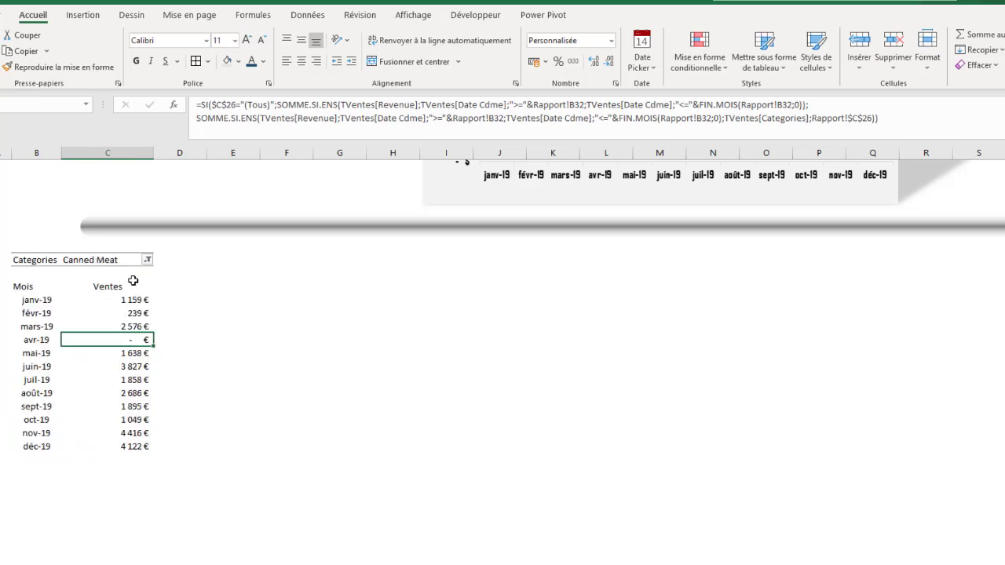
pyautogui.click(148, 260)
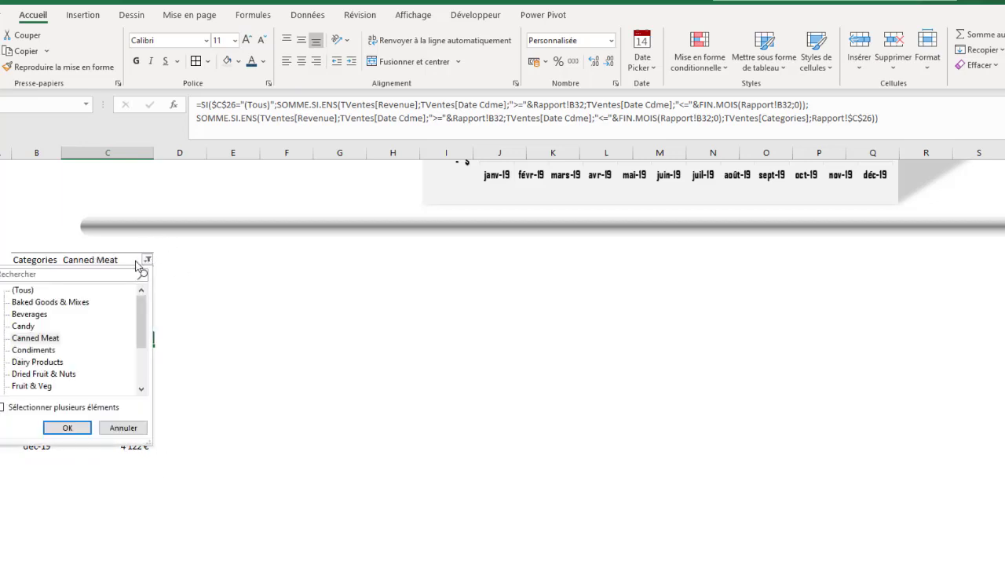
pyautogui.click(22, 291)
pyautogui.click(67, 428)
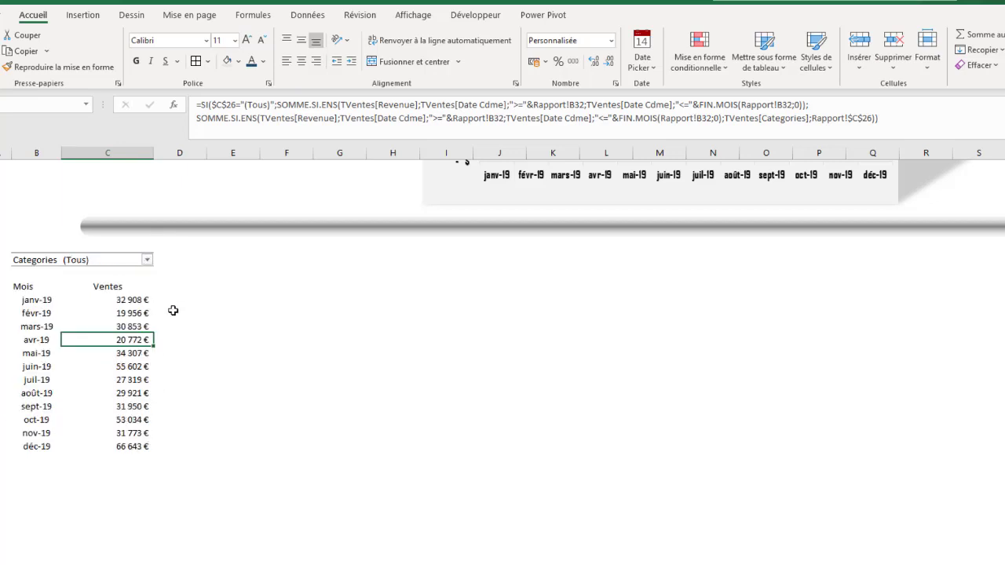
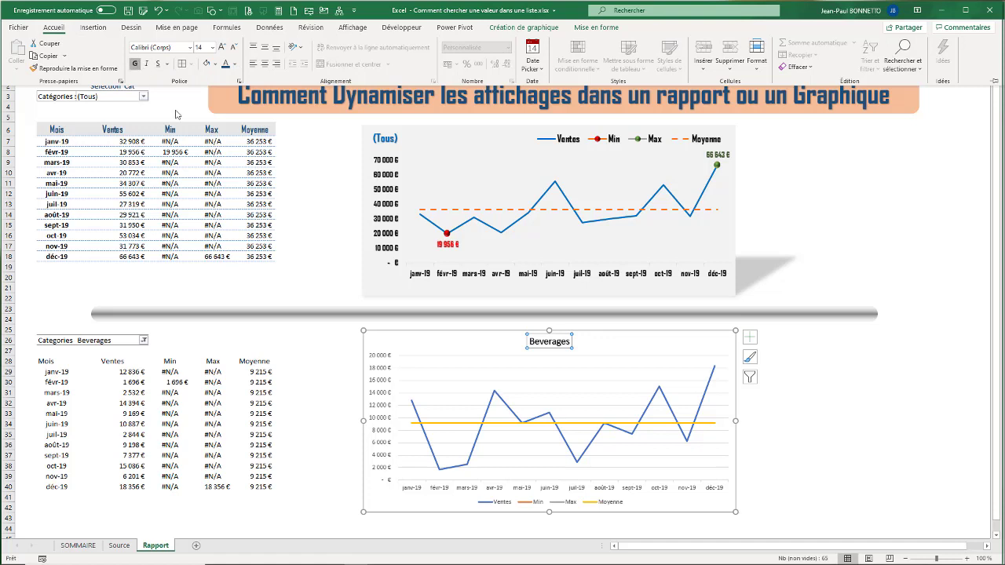
# Move the lower chart's title to its upper-left corner and set the legend position to Haut.
pyautogui.click(538, 347)
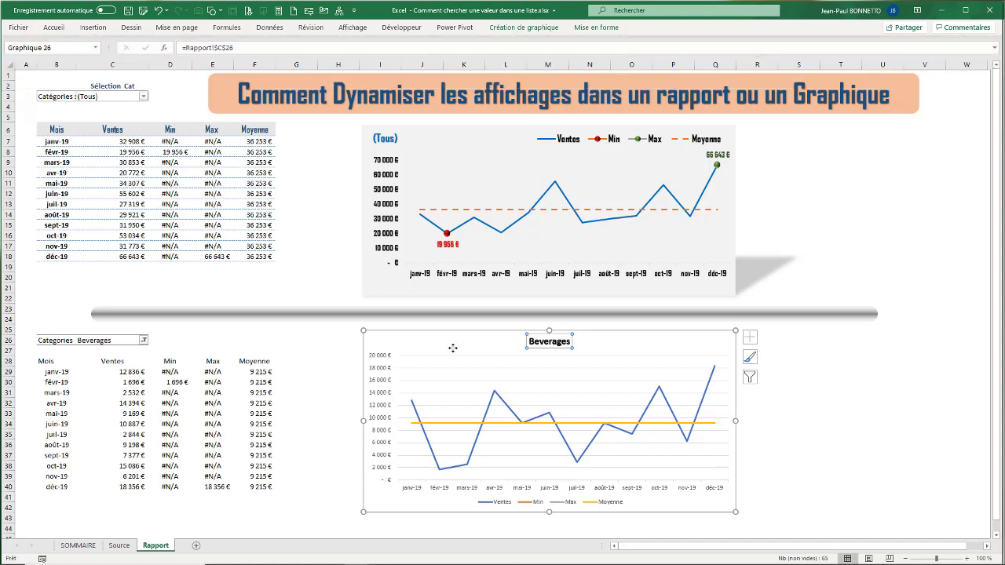
pyautogui.moveTo(544, 348); pyautogui.dragTo(388, 347)
pyautogui.click(540, 503)
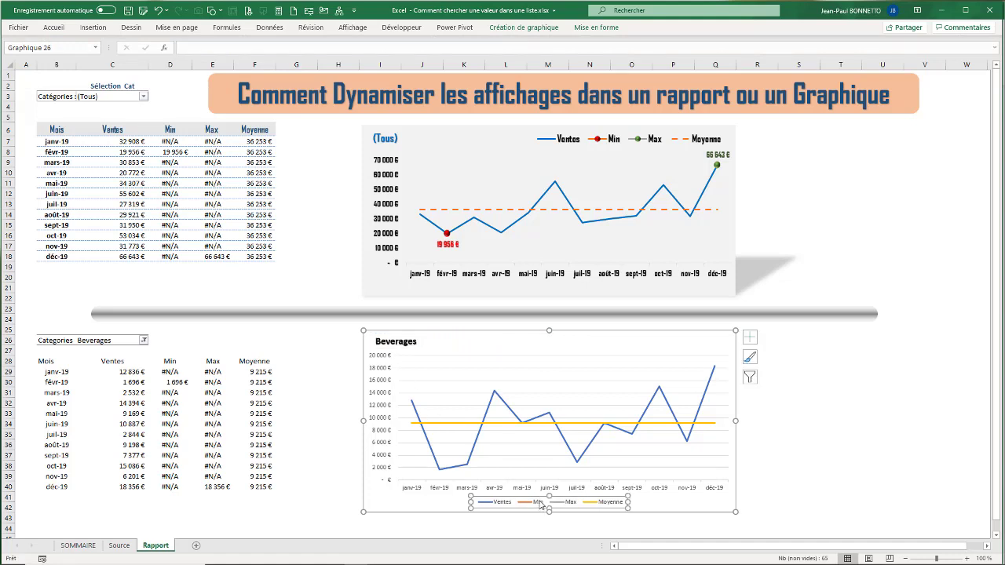
pyautogui.click(750, 337)
pyautogui.click(860, 423)
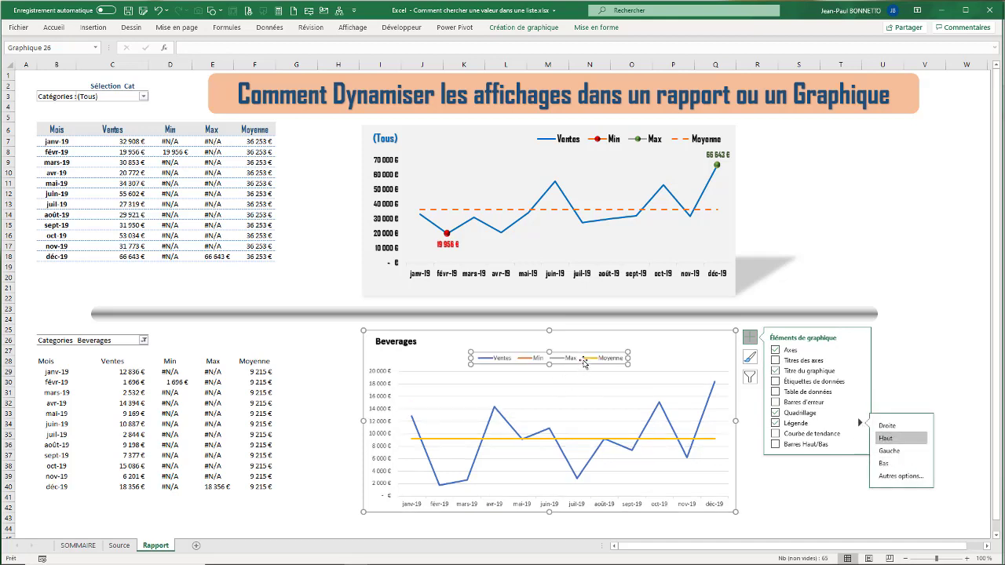
# Move the lower chart's legend to its upper-right corner and make its text bold at size 11.
pyautogui.moveTo(583, 363); pyautogui.dragTo(677, 347)
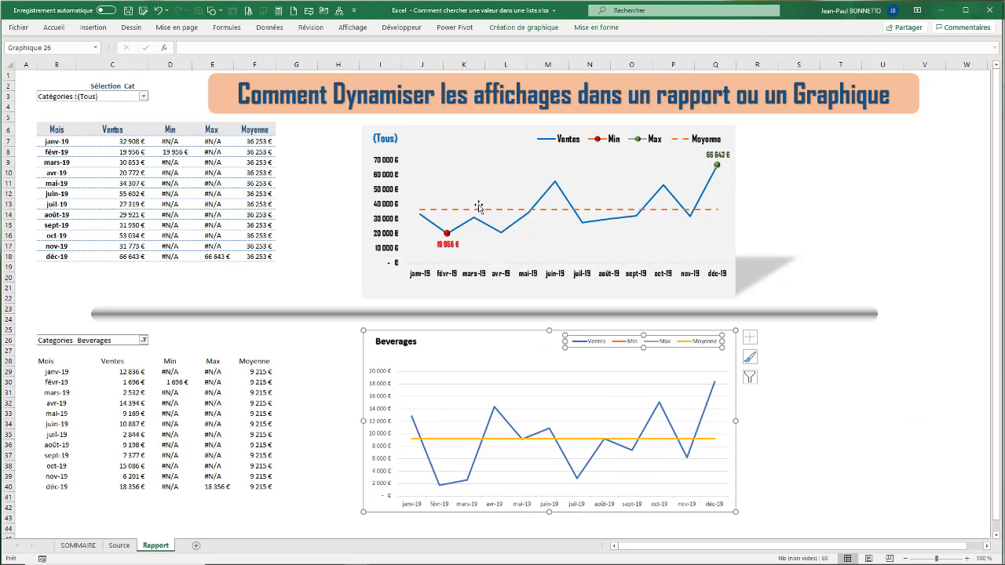
pyautogui.click(595, 28)
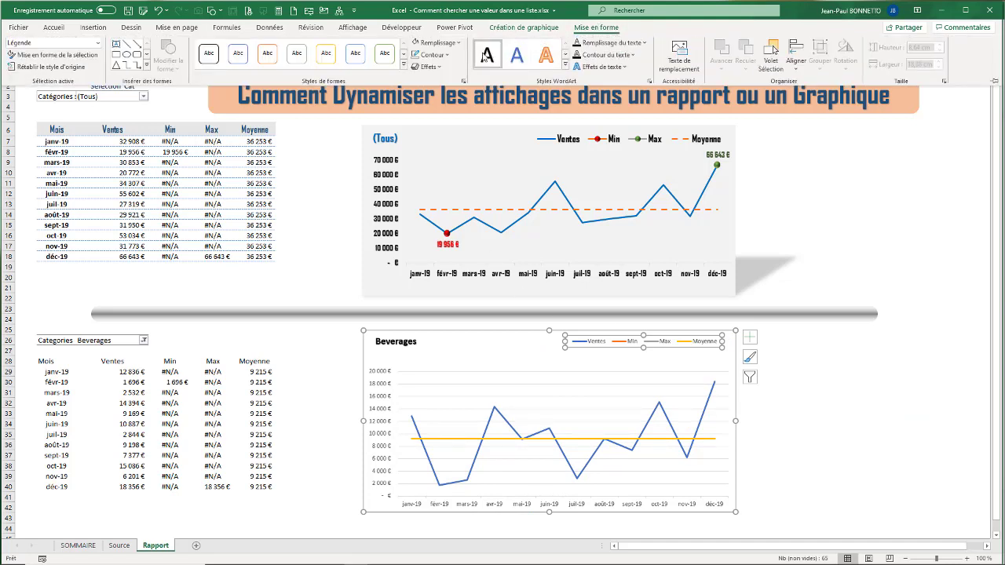
pyautogui.click(66, 31)
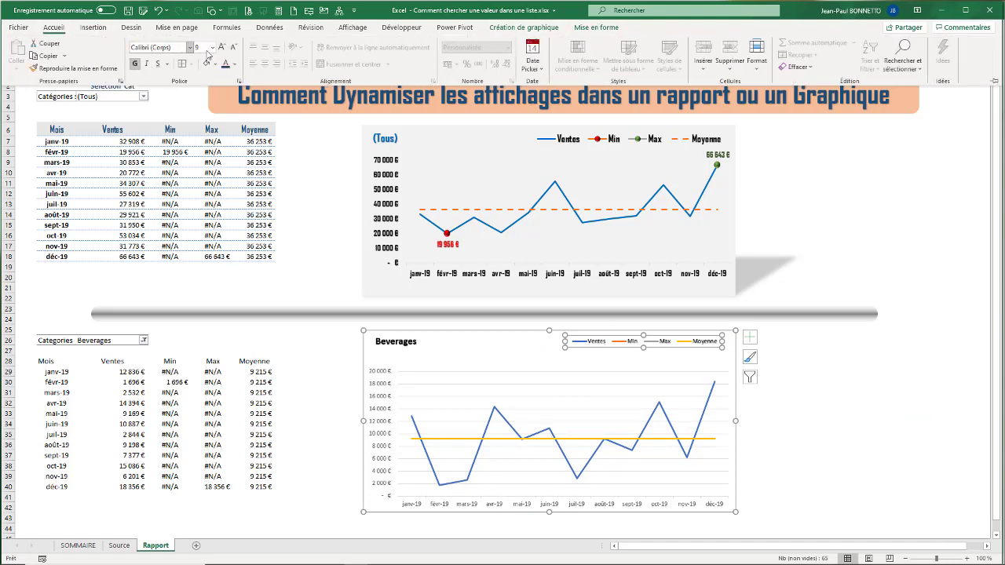
pyautogui.click(221, 47)
pyautogui.click(222, 47)
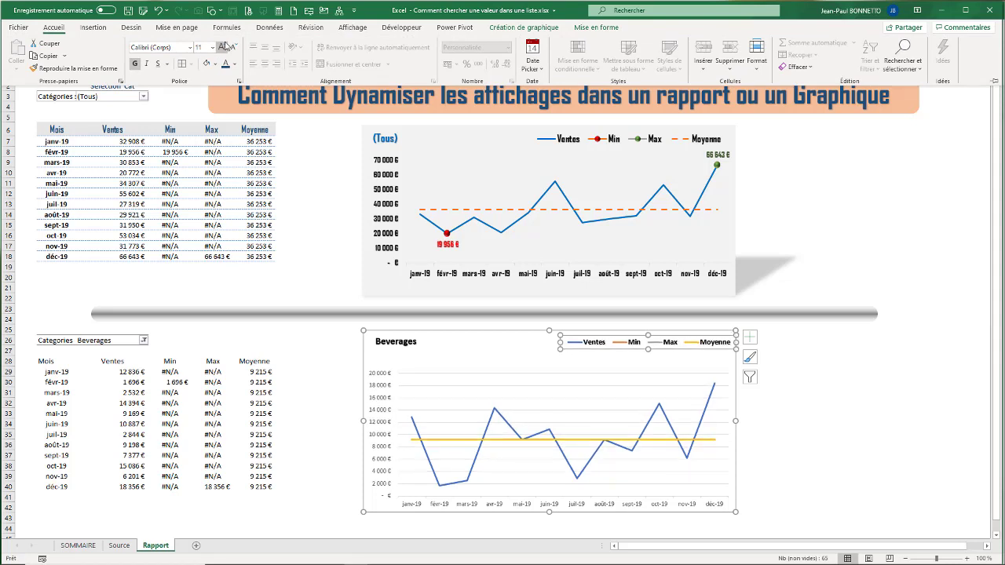
pyautogui.click(703, 351)
pyautogui.moveTo(703, 350); pyautogui.dragTo(700, 350)
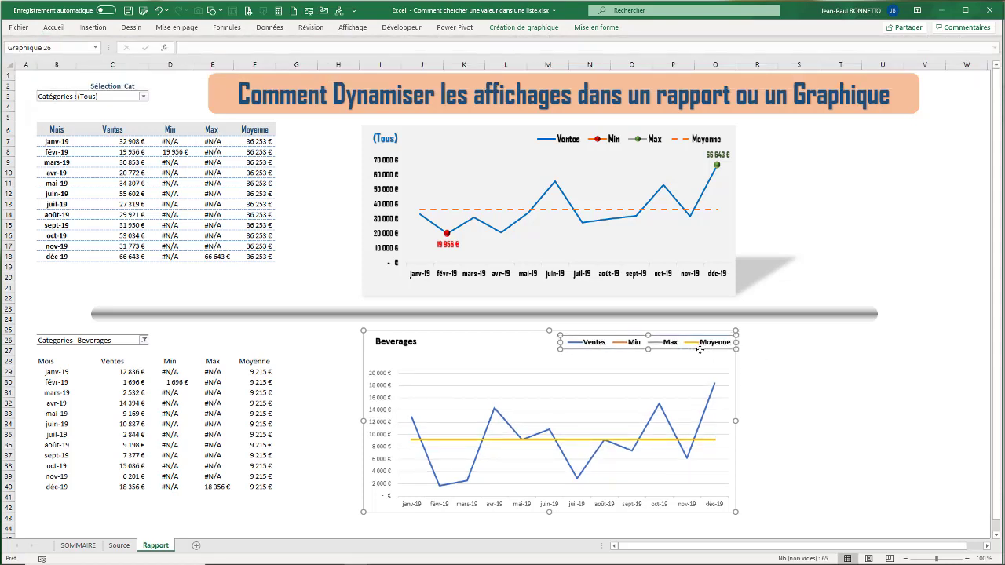
pyautogui.click(785, 371)
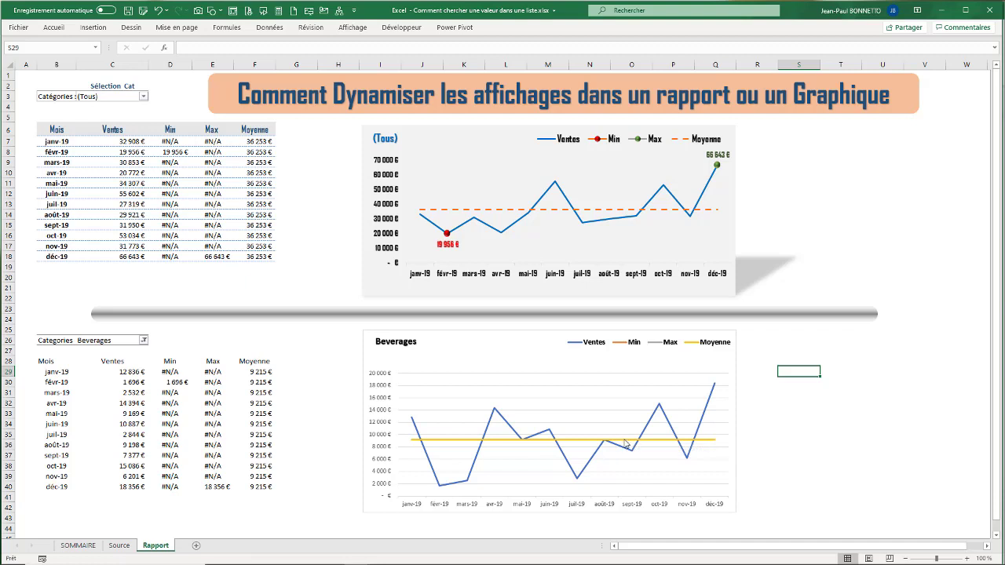
# Open the formatting of the lower chart's Moyenne series and apply a dashed line style.
pyautogui.click(623, 439)
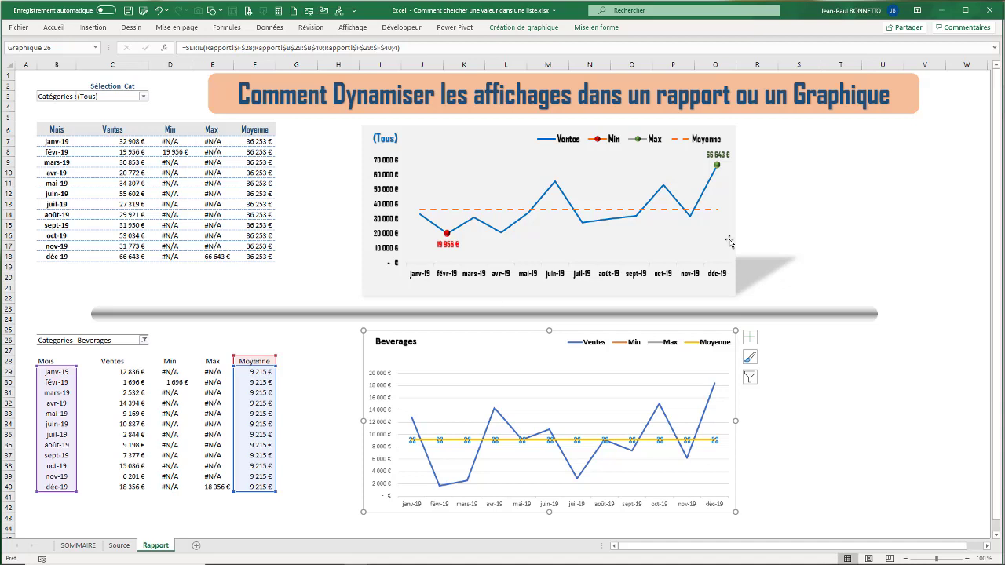
pyautogui.rightClick(704, 440)
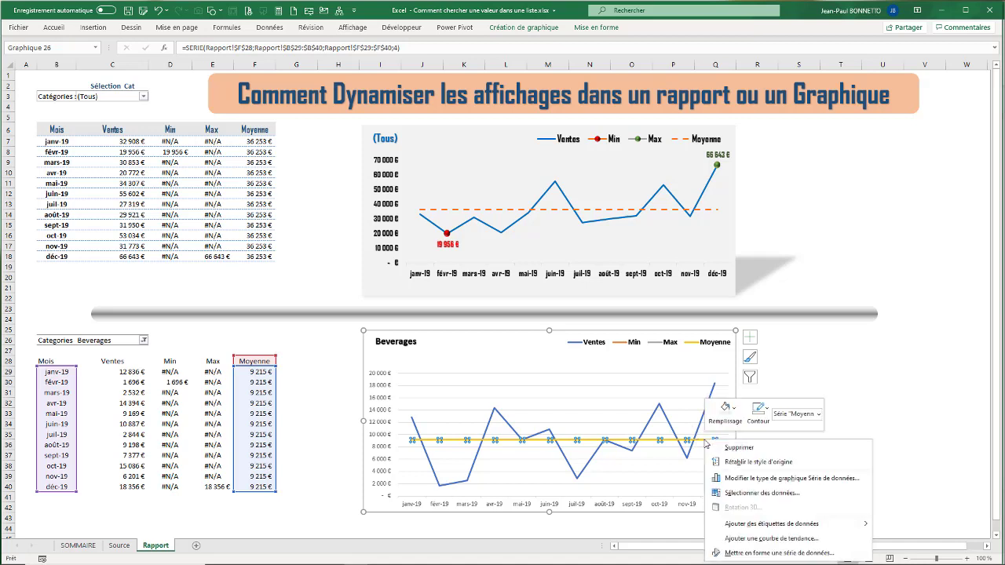
pyautogui.click(765, 553)
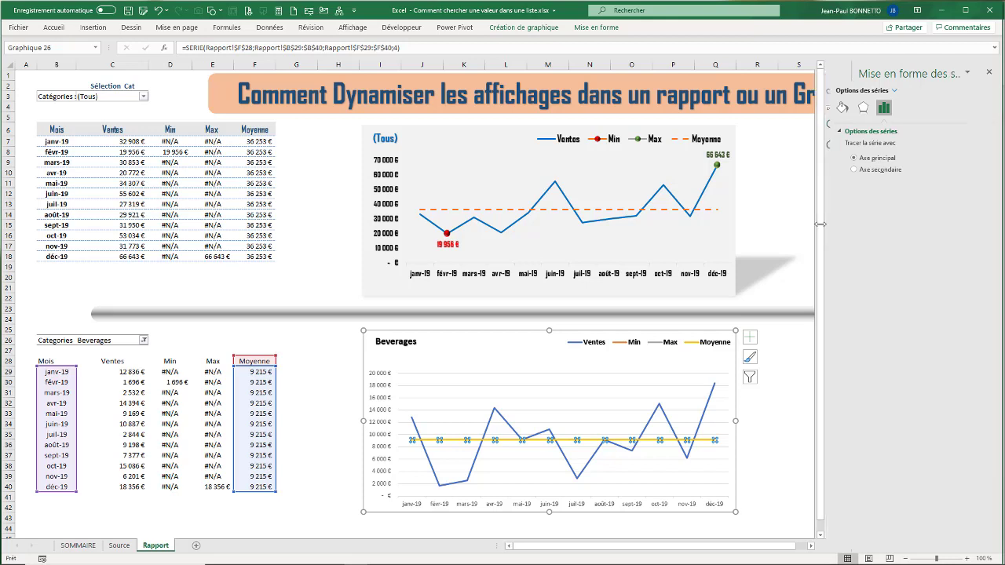
pyautogui.click(835, 107)
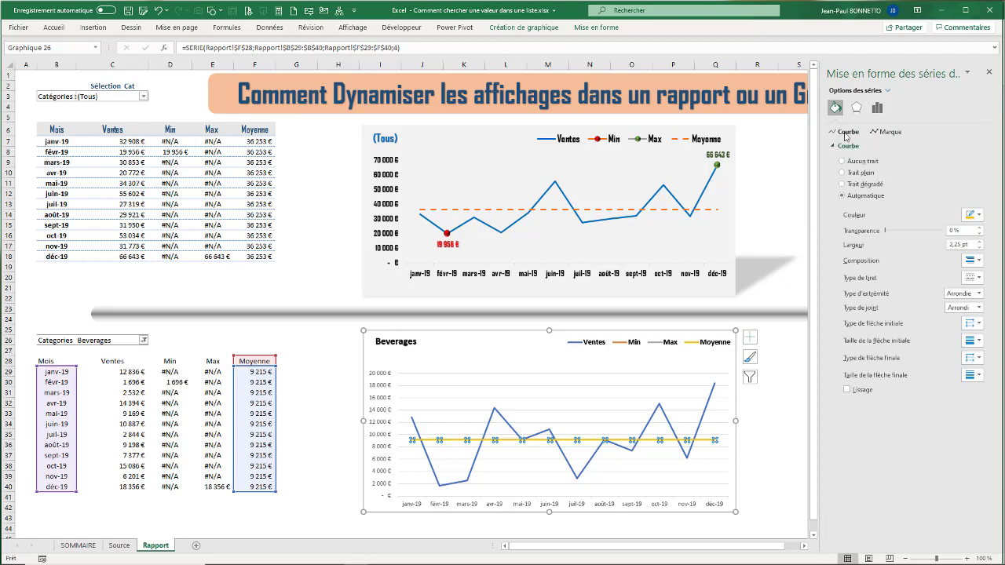
pyautogui.click(979, 278)
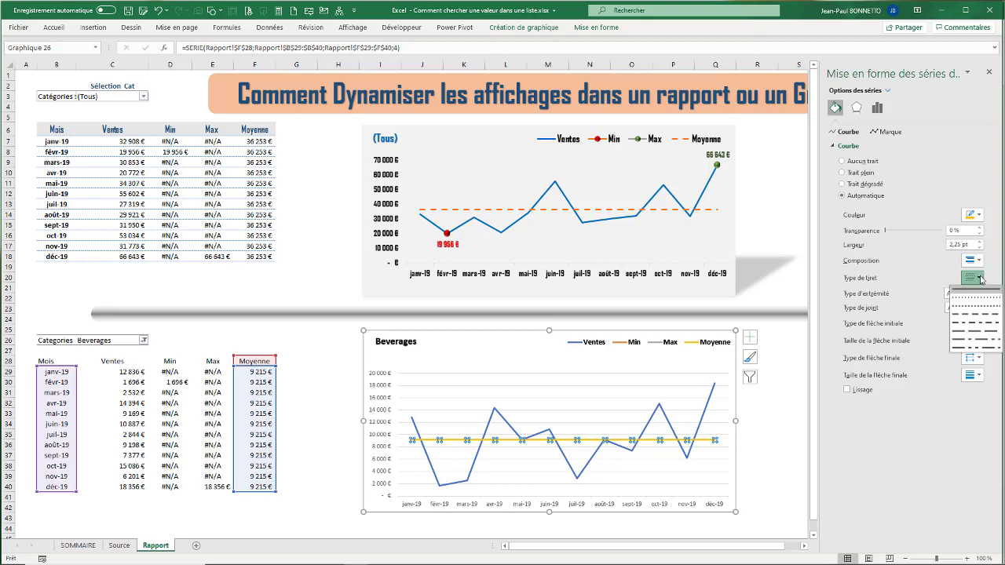
pyautogui.click(973, 313)
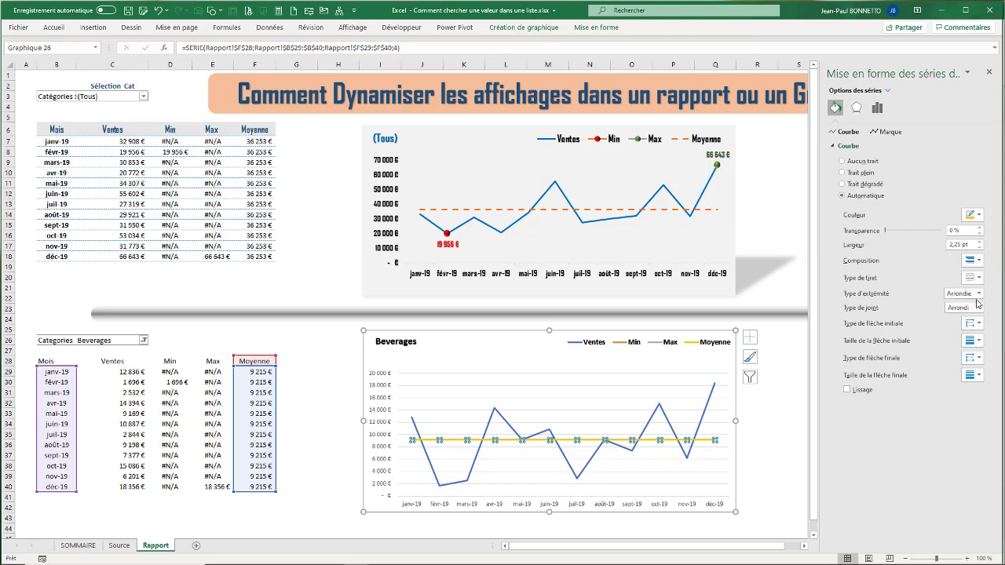
# Recolour the Moyenne line with the orange theme colour and set its width to 2,5 pt.
pyautogui.click(979, 215)
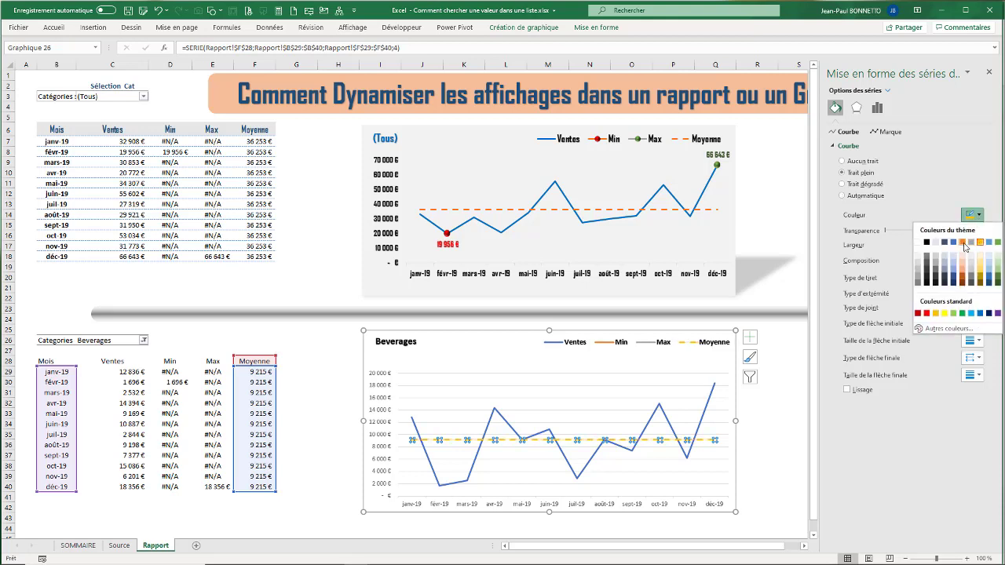
pyautogui.click(846, 323)
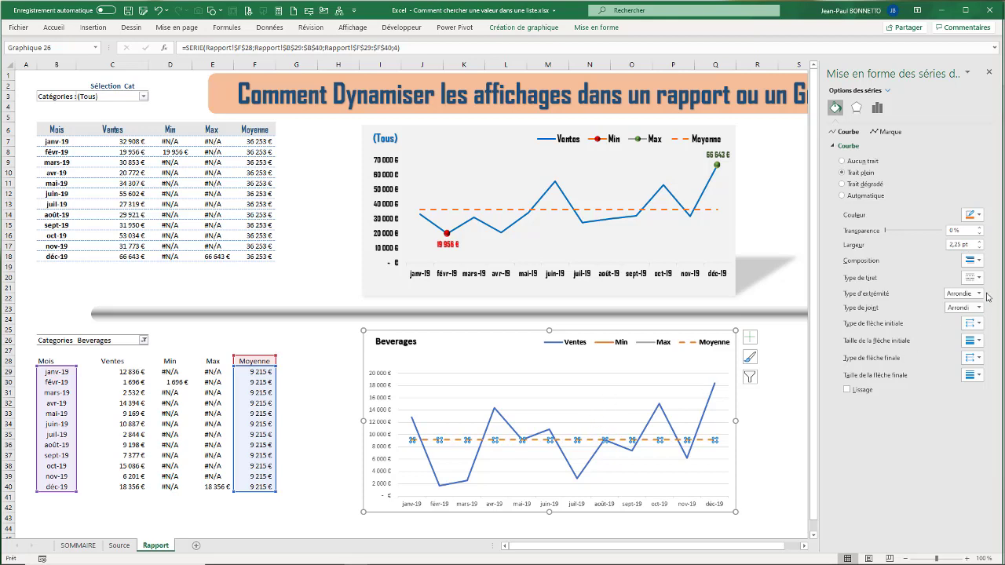
pyautogui.click(980, 242)
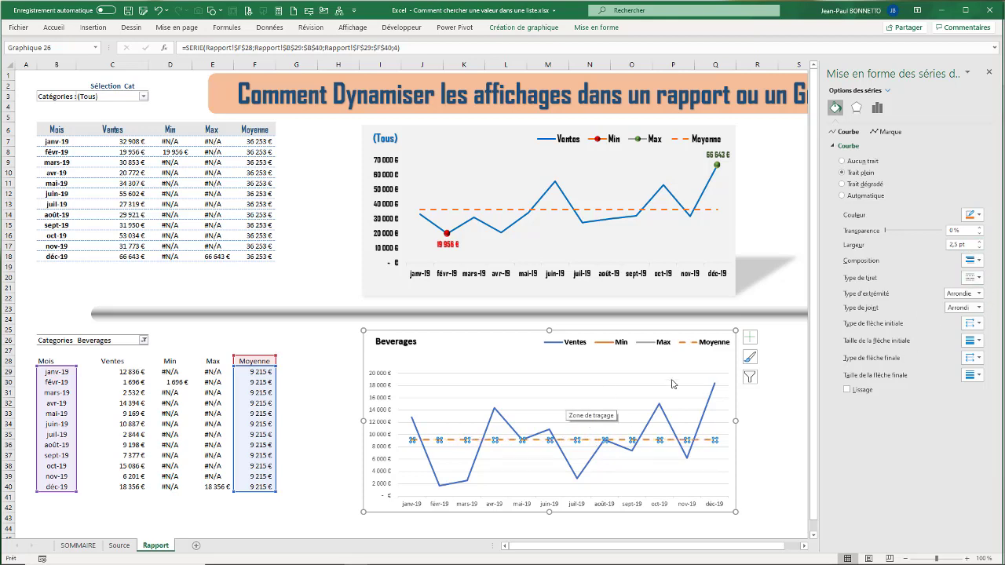
# Try green on the lower chart's Ventes line, and settle on standard purple with a width of 2,25 pt.
pyautogui.click(713, 396)
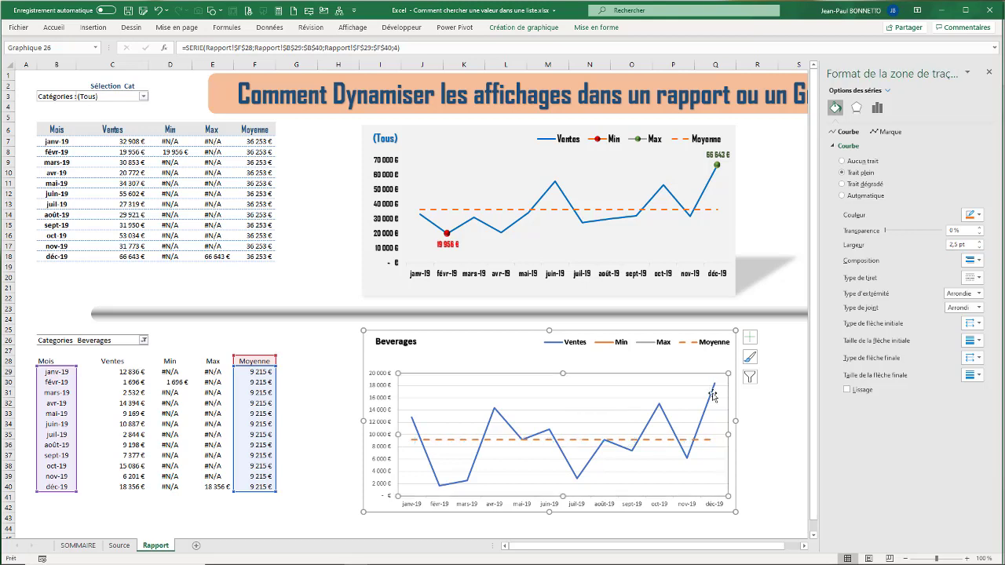
pyautogui.click(713, 388)
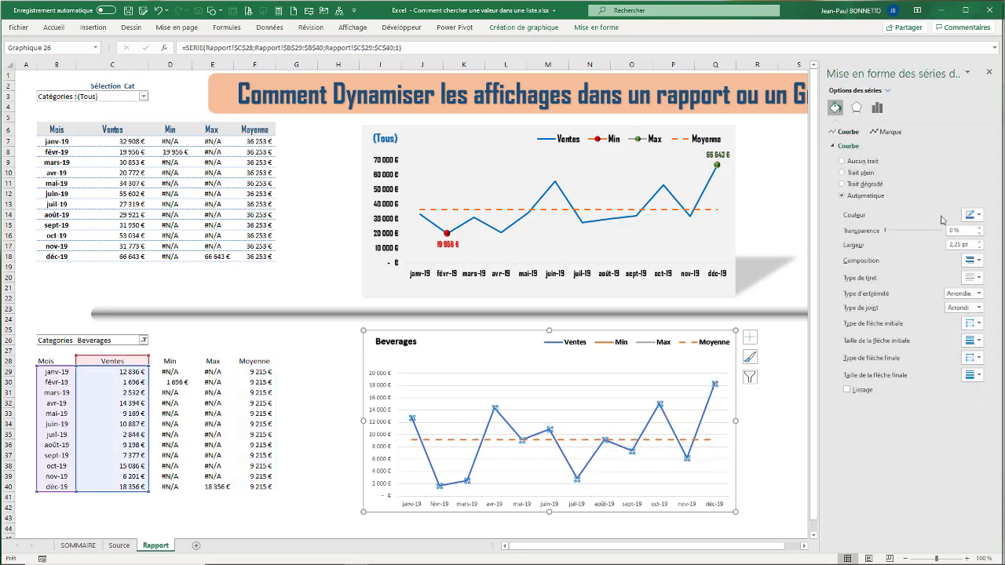
pyautogui.click(980, 248)
pyautogui.click(978, 217)
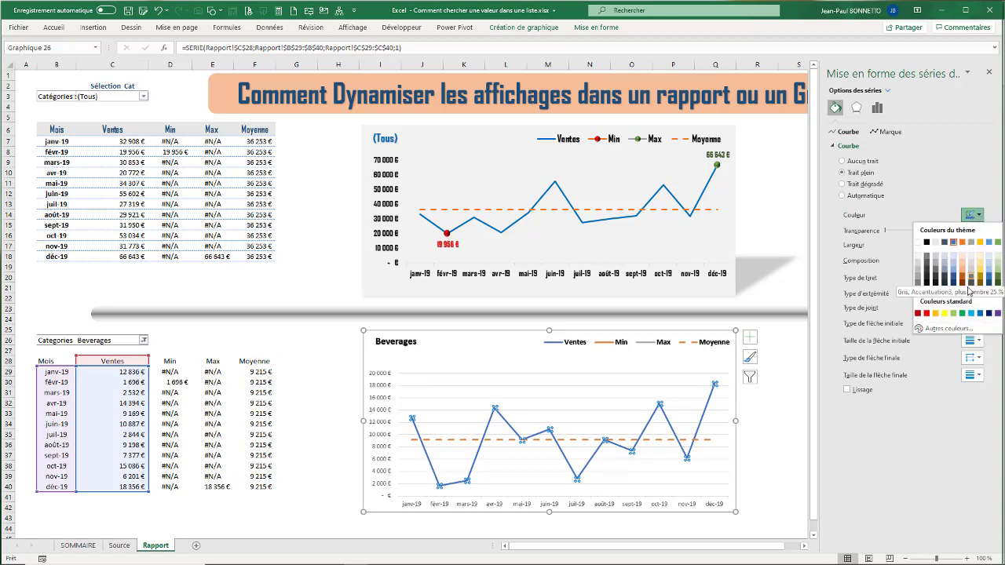
pyautogui.click(998, 241)
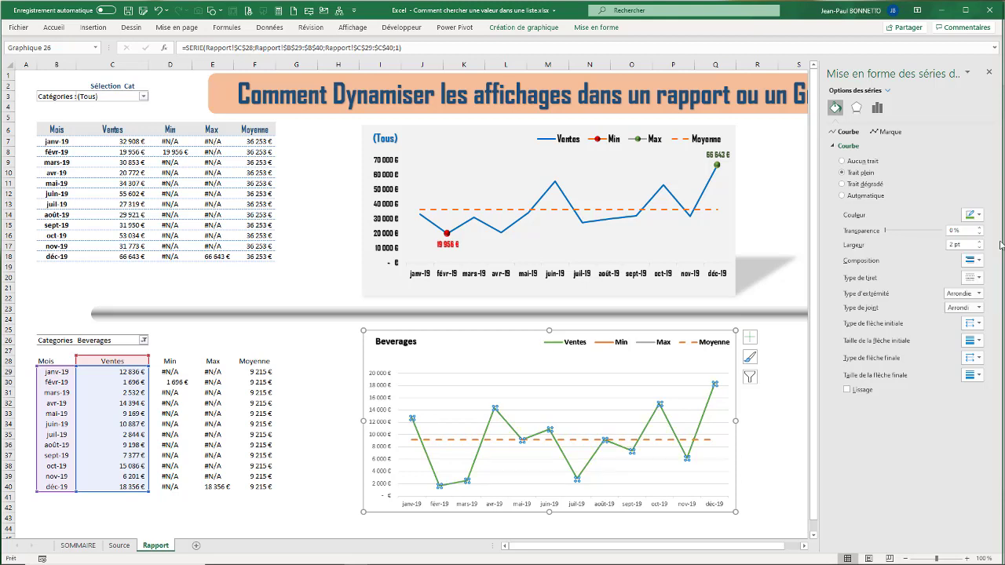
pyautogui.click(978, 216)
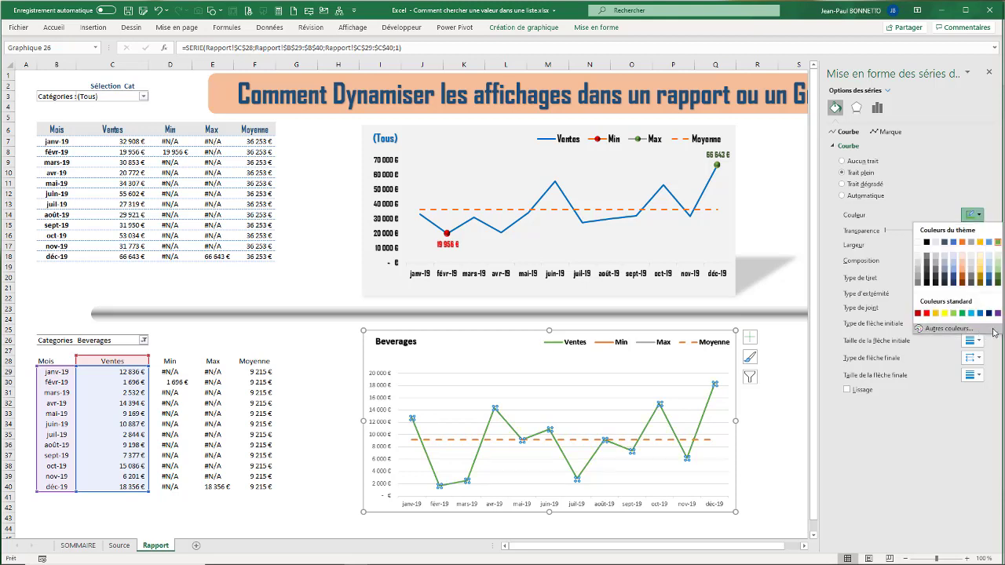
pyautogui.click(997, 313)
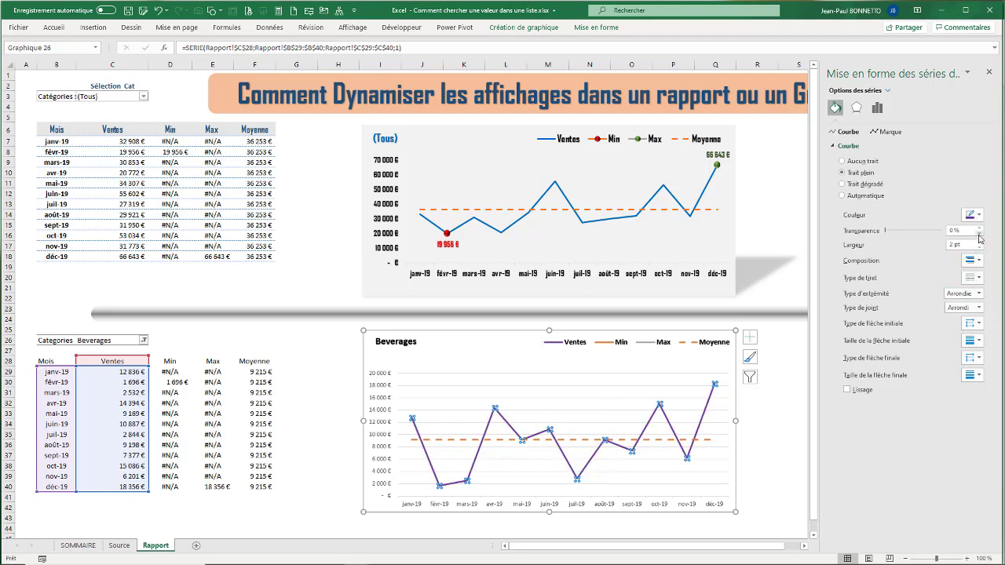
pyautogui.click(547, 387)
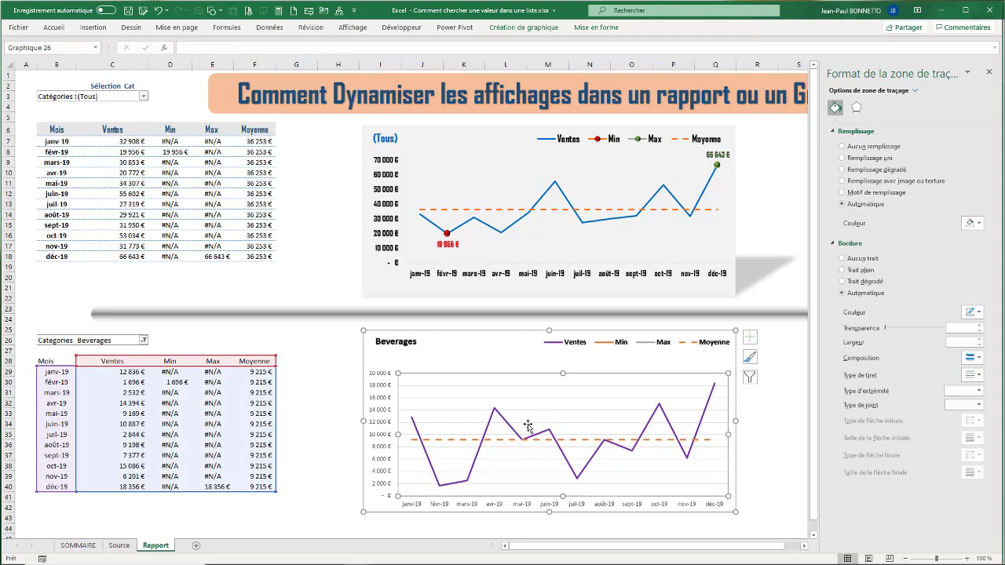
# Select the Série "Min" of the lower chart and give it a predefined circle marker of size 10.
pyautogui.click(618, 449)
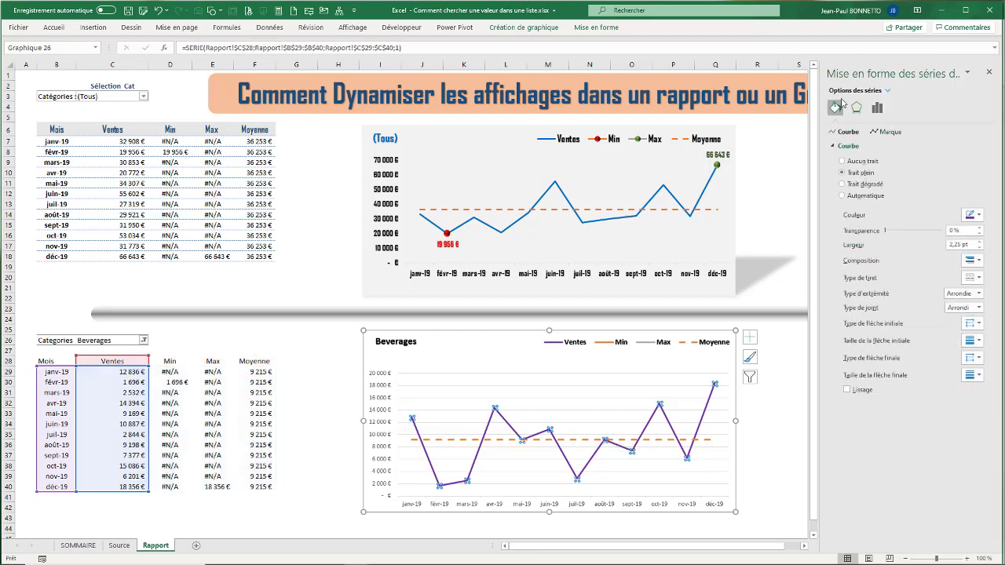
pyautogui.click(889, 91)
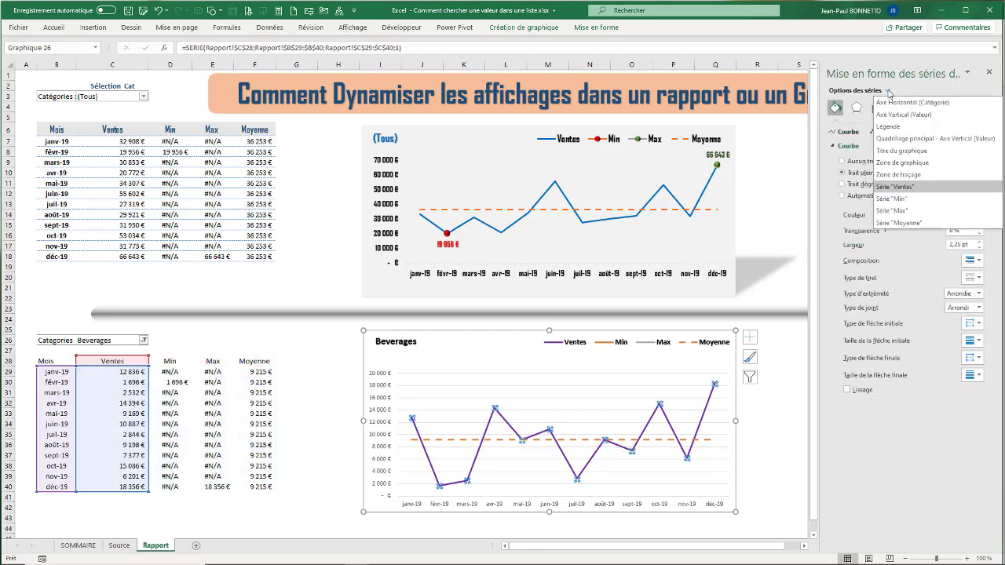
pyautogui.click(896, 200)
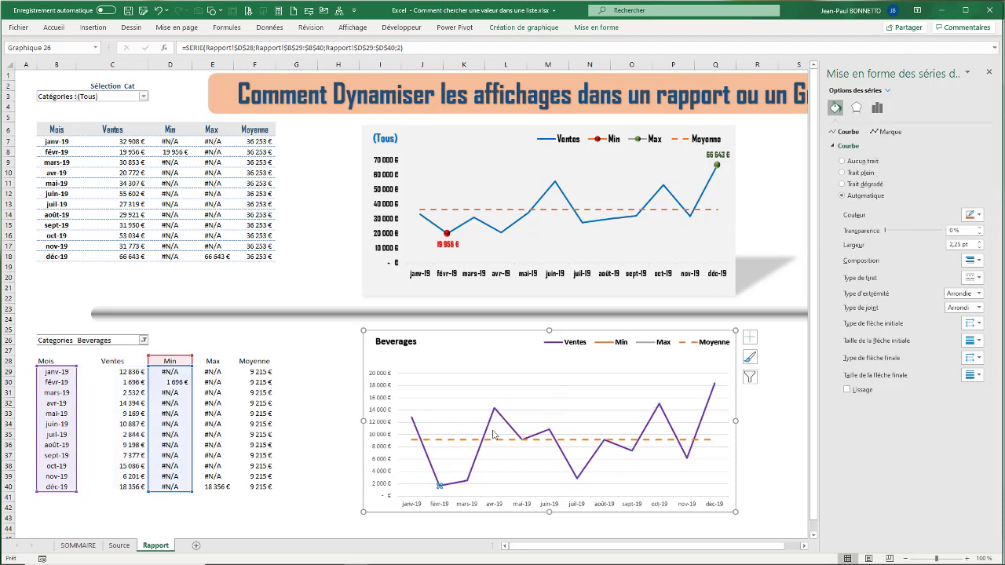
pyautogui.moveTo(441, 488)
pyautogui.click(885, 132)
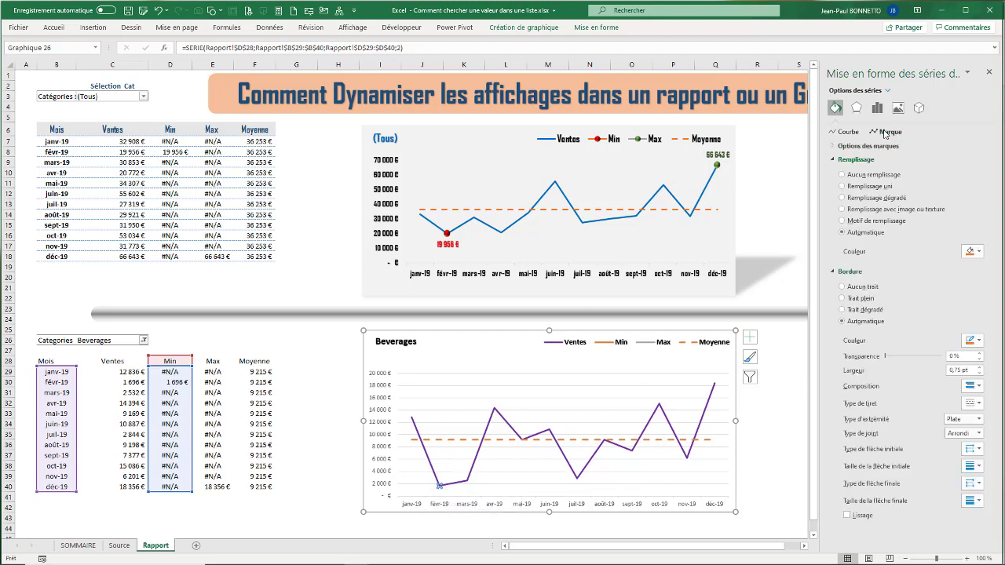
pyautogui.click(833, 148)
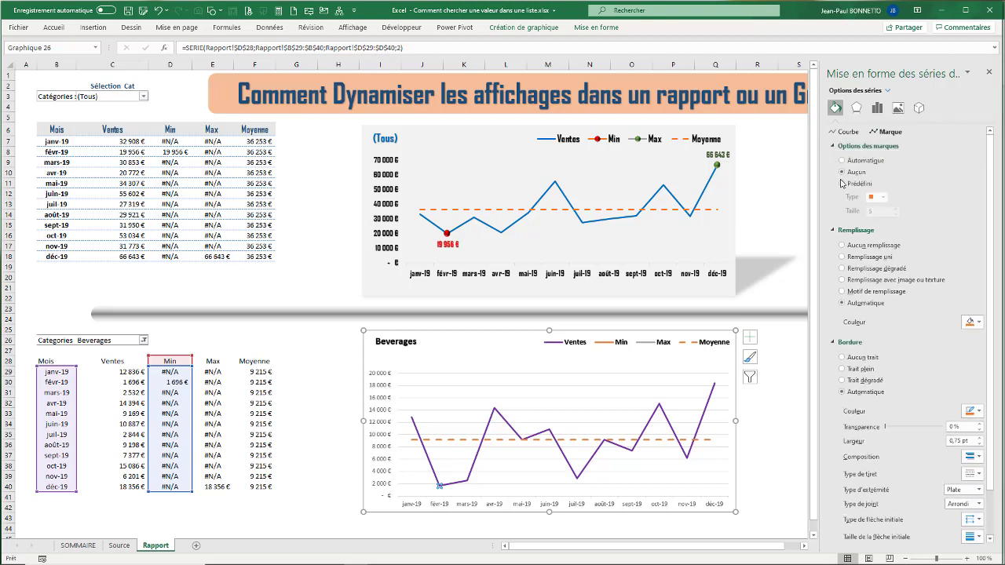
pyautogui.click(841, 183)
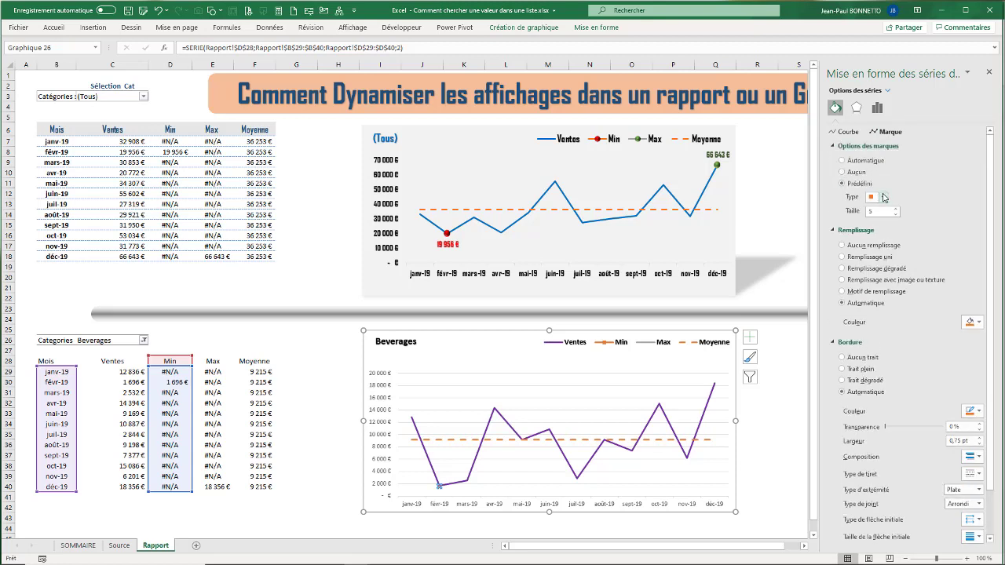
pyautogui.click(882, 197)
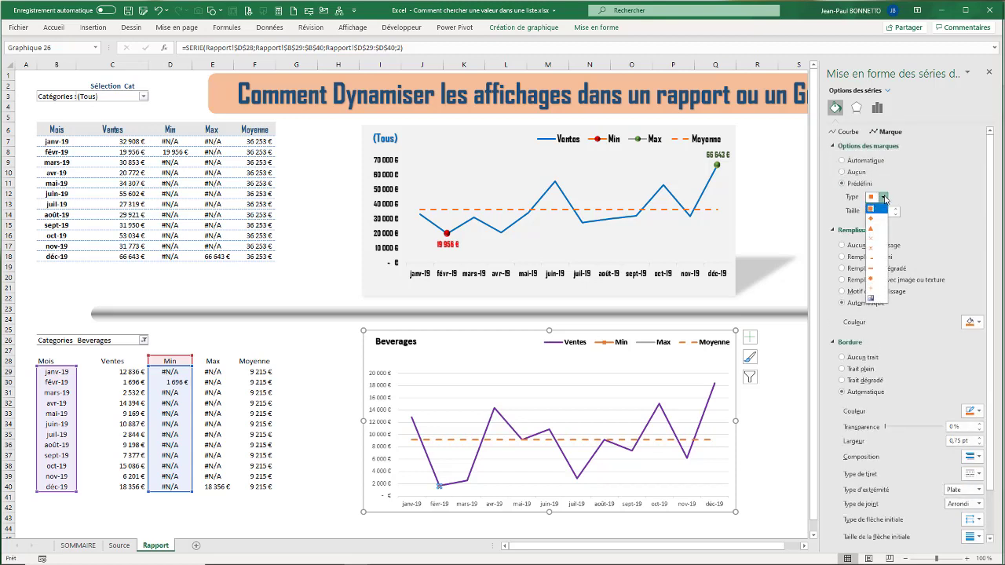
pyautogui.click(871, 279)
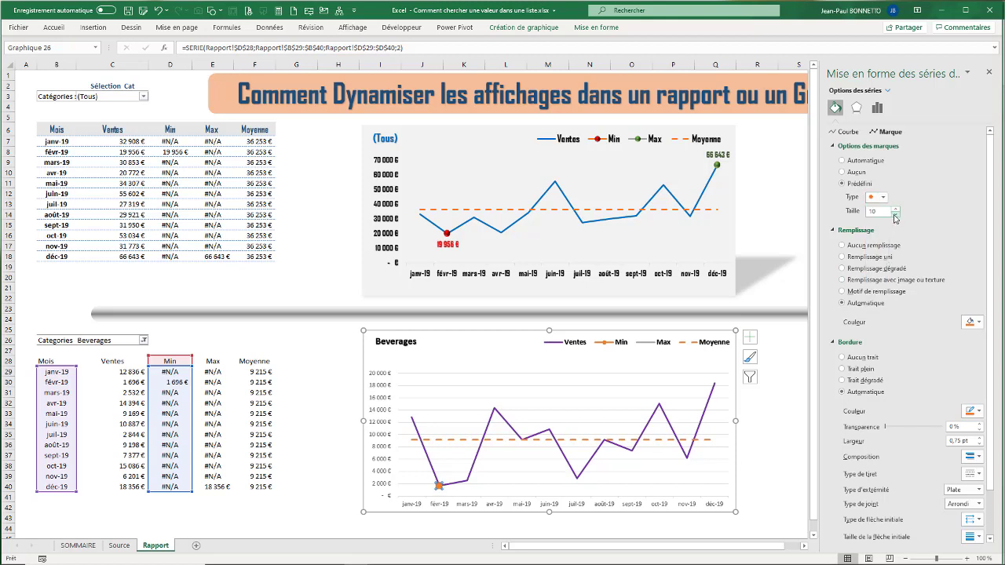
# Fill the Min marker with standard red and remove its border.
pyautogui.click(980, 322)
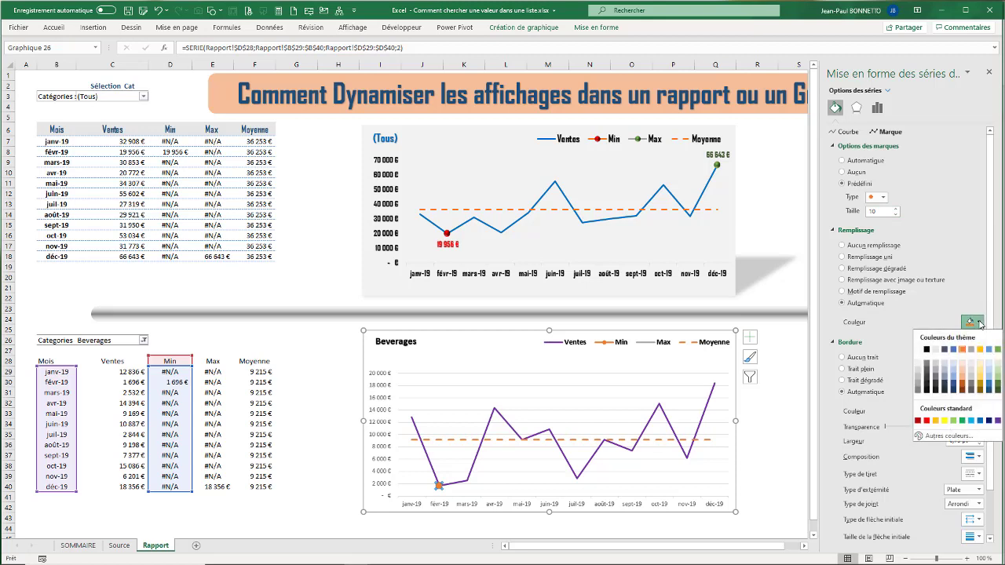
pyautogui.click(926, 421)
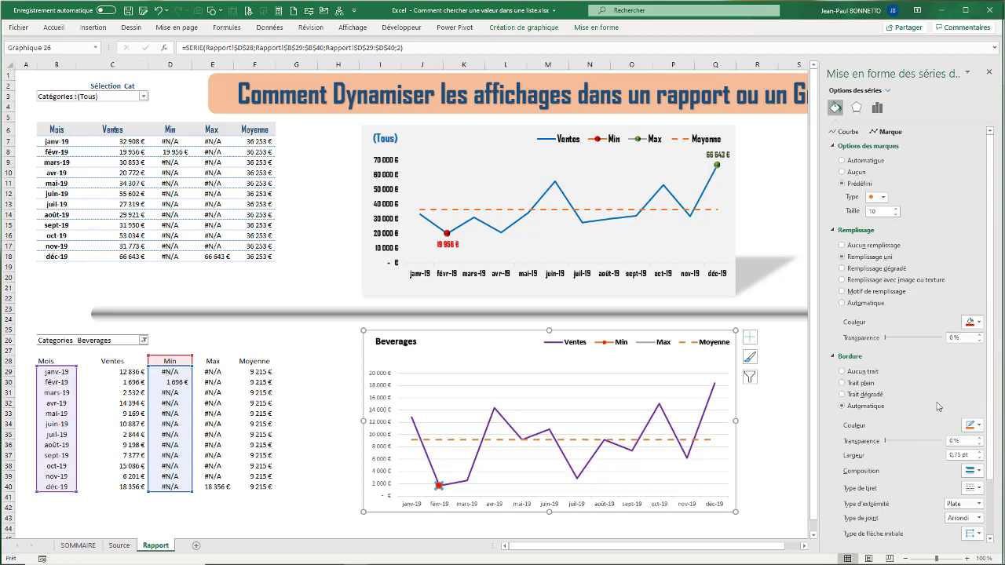
pyautogui.click(842, 371)
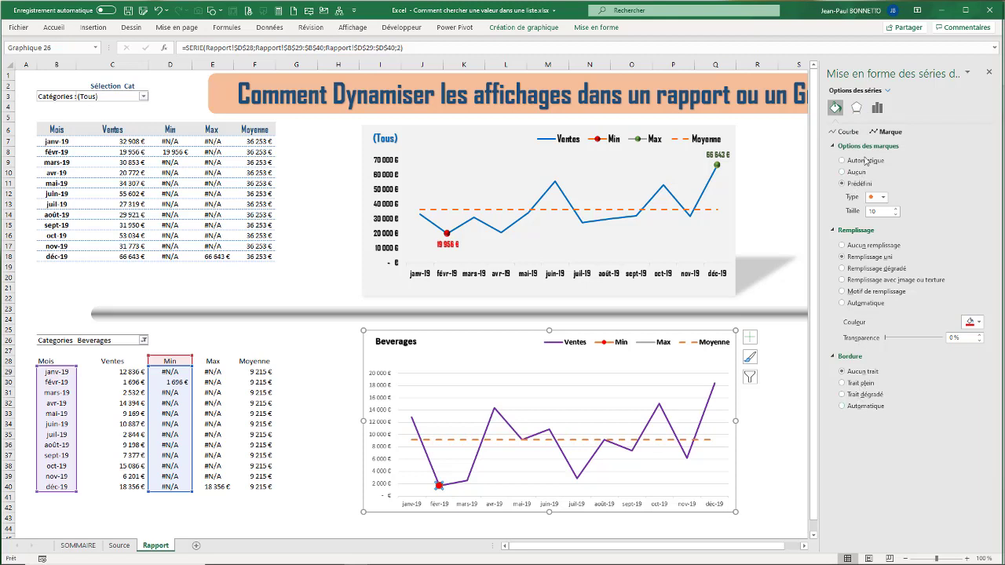
# Give the Min series marker a 3D top bevel preset with a width of 13 pt and a height of 6 pt.
pyautogui.click(857, 108)
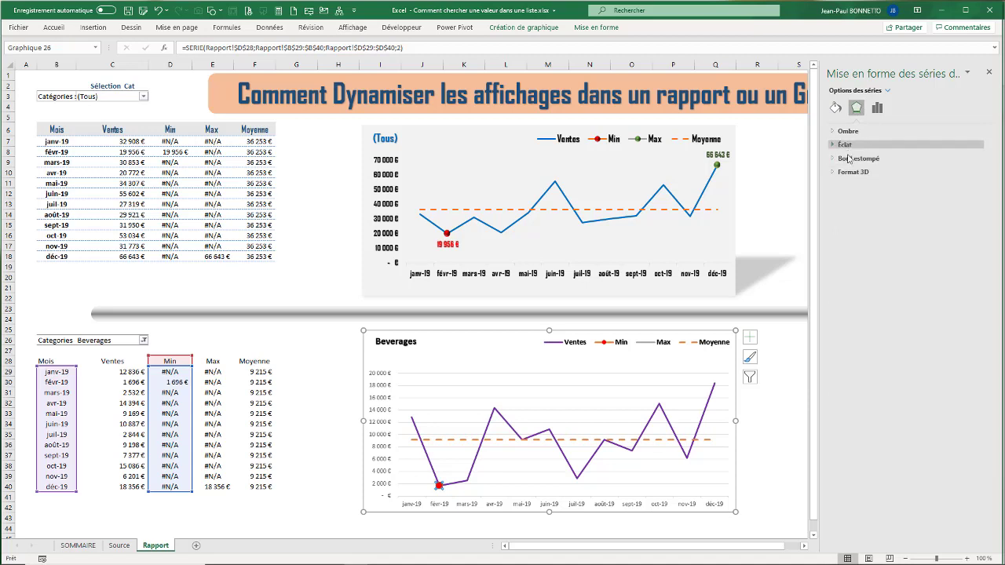
pyautogui.click(847, 172)
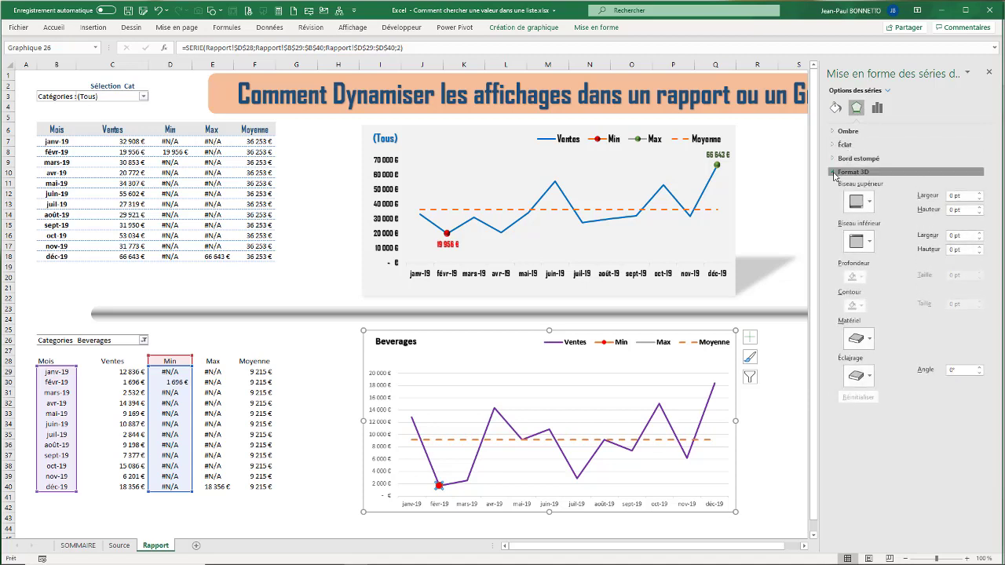
pyautogui.click(845, 173)
pyautogui.click(844, 172)
pyautogui.click(869, 203)
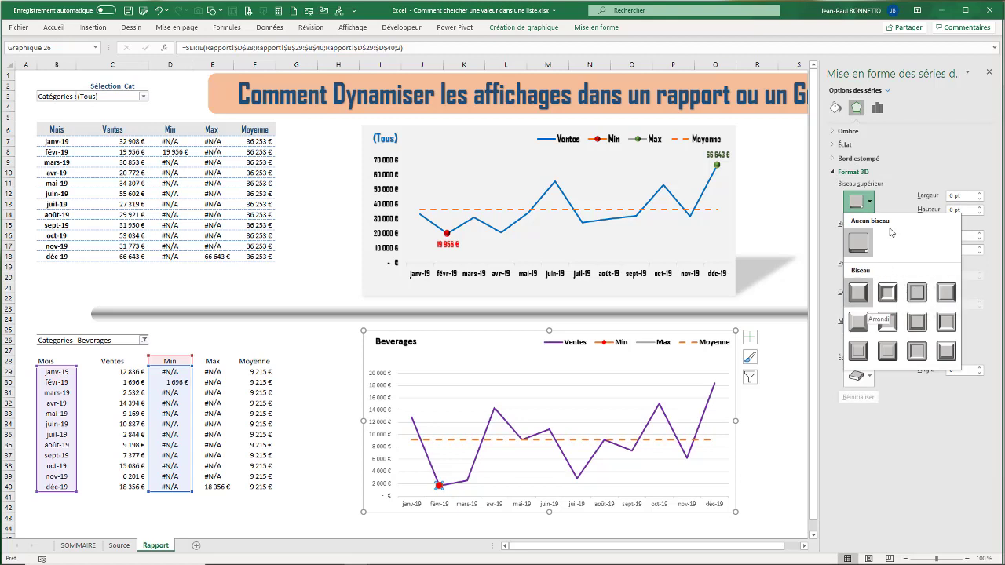
pyautogui.click(869, 203)
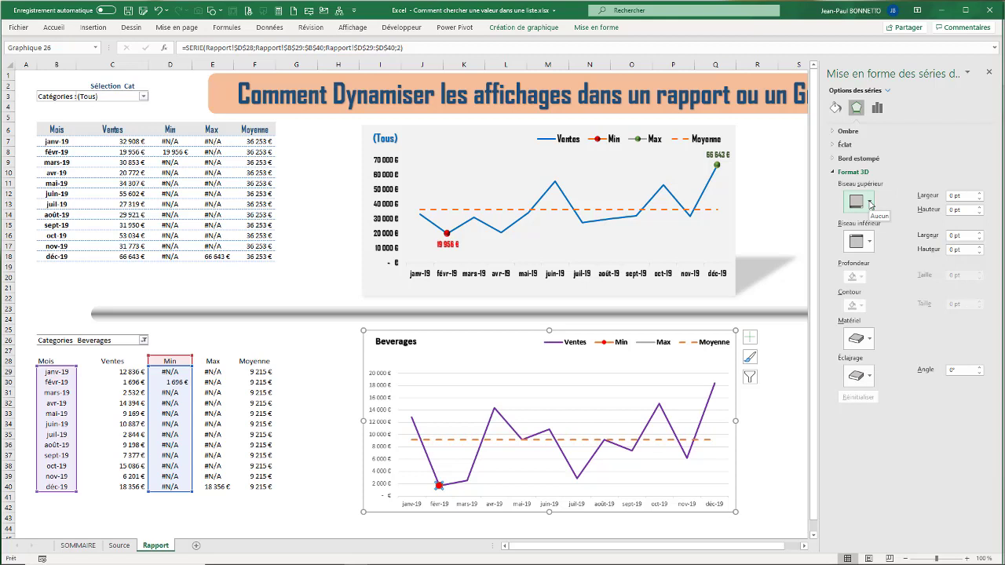
pyautogui.click(870, 339)
pyautogui.click(869, 203)
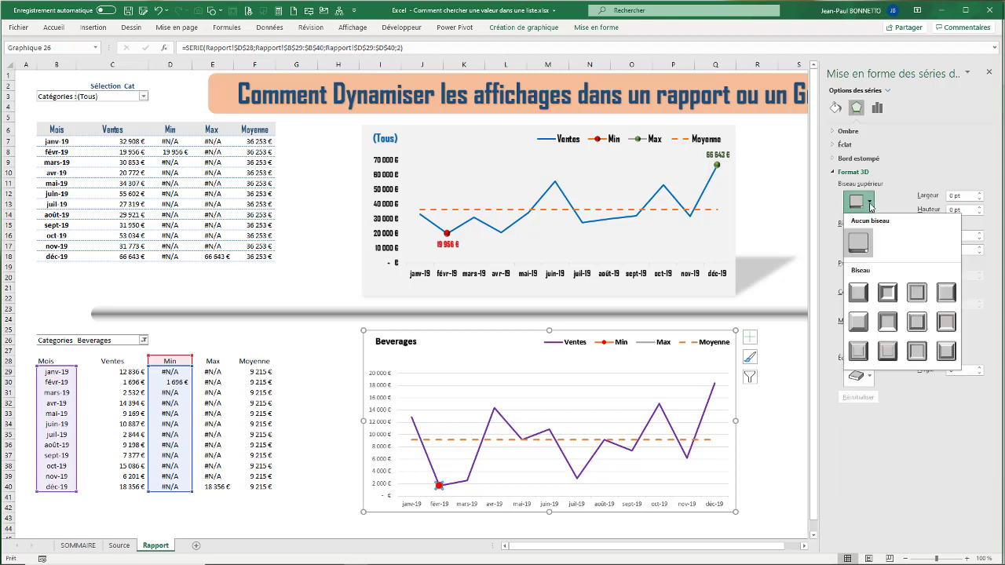
pyautogui.click(946, 292)
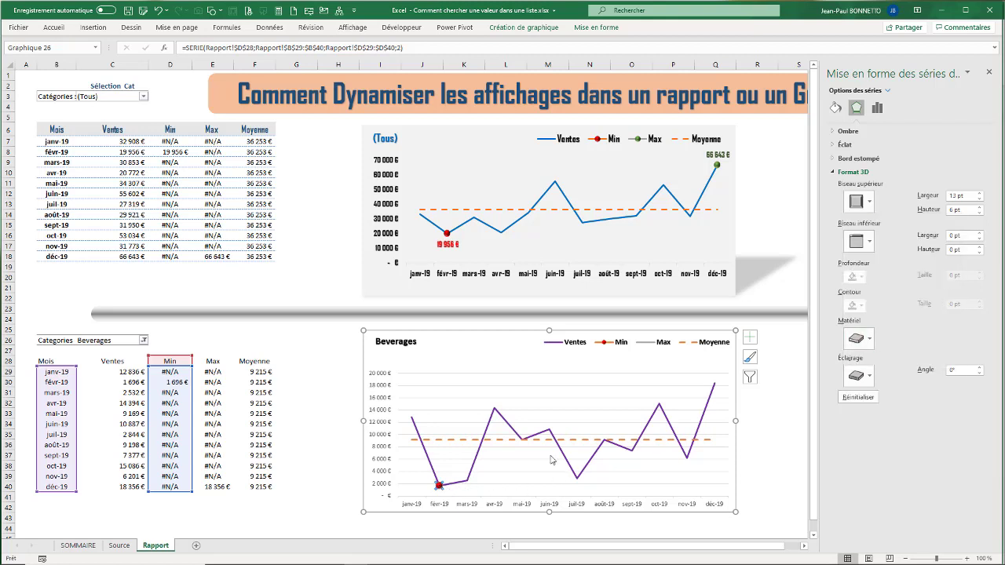
# Select the Série "Max" of the lower chart and give it a predefined circle marker of size 10.
pyautogui.click(705, 414)
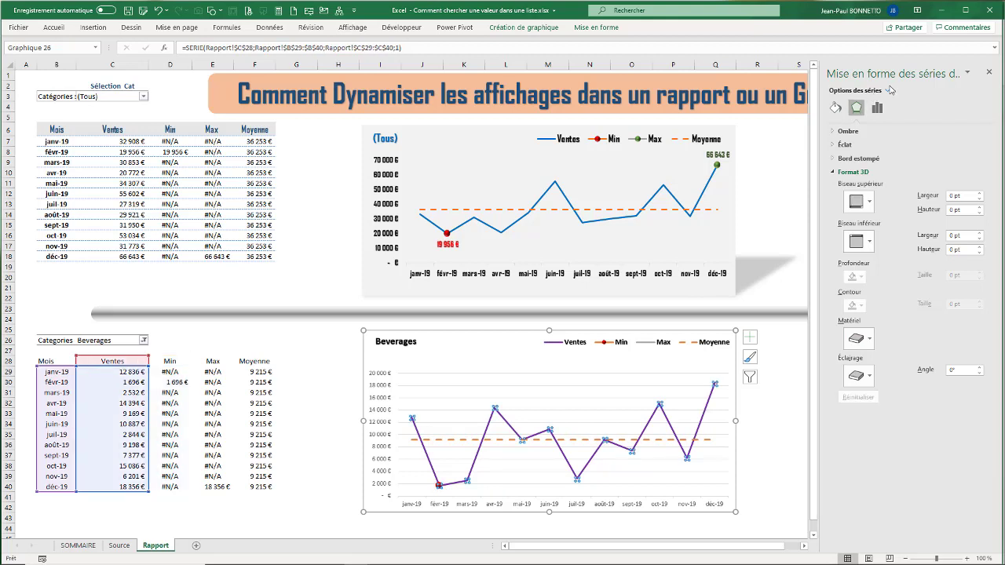
pyautogui.click(890, 90)
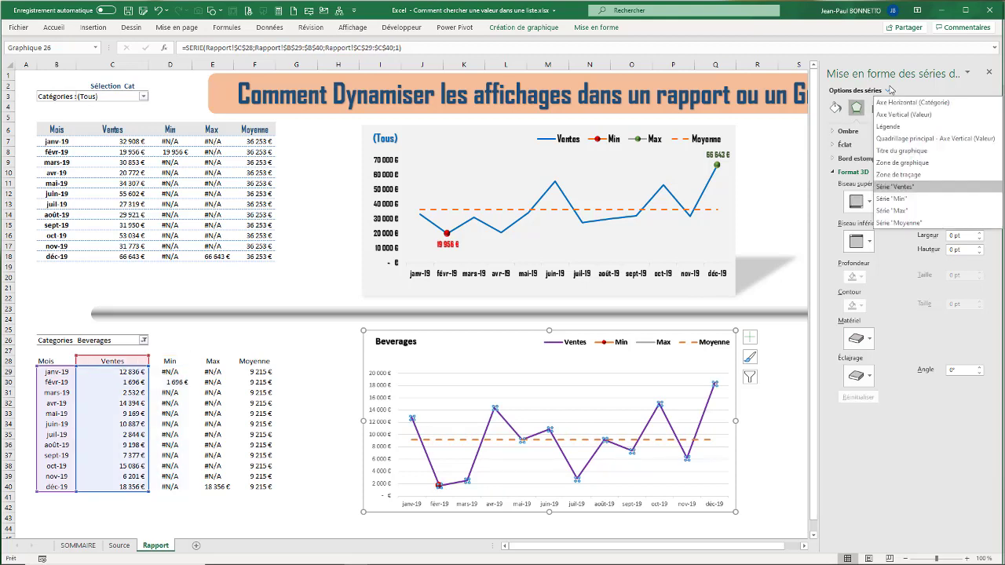
pyautogui.click(895, 212)
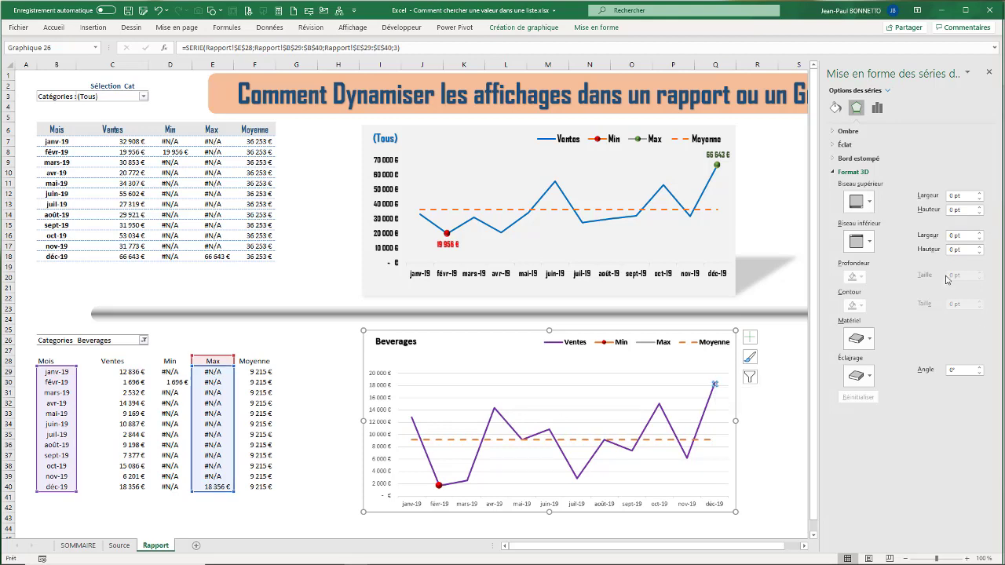
pyautogui.click(870, 201)
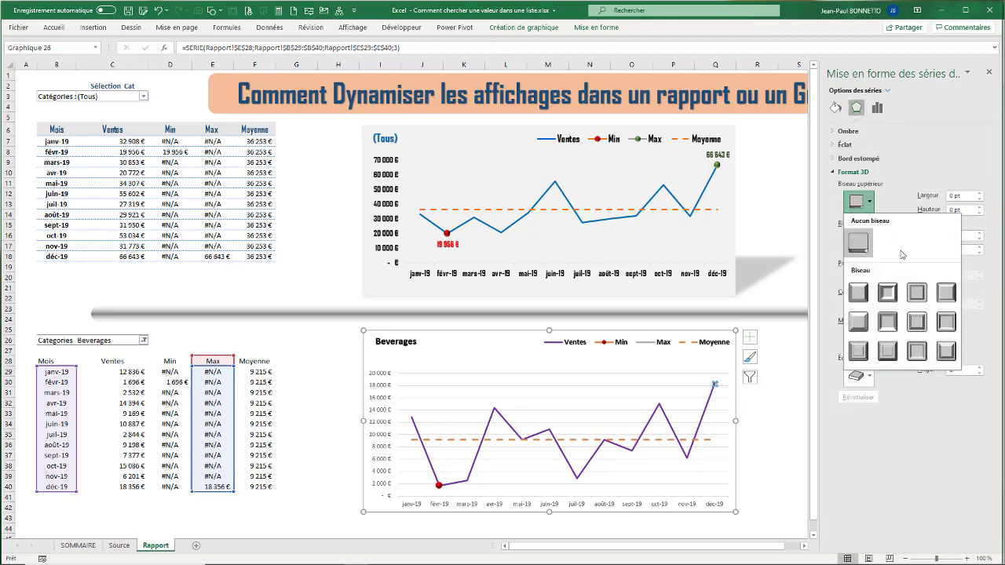
pyautogui.click(930, 277)
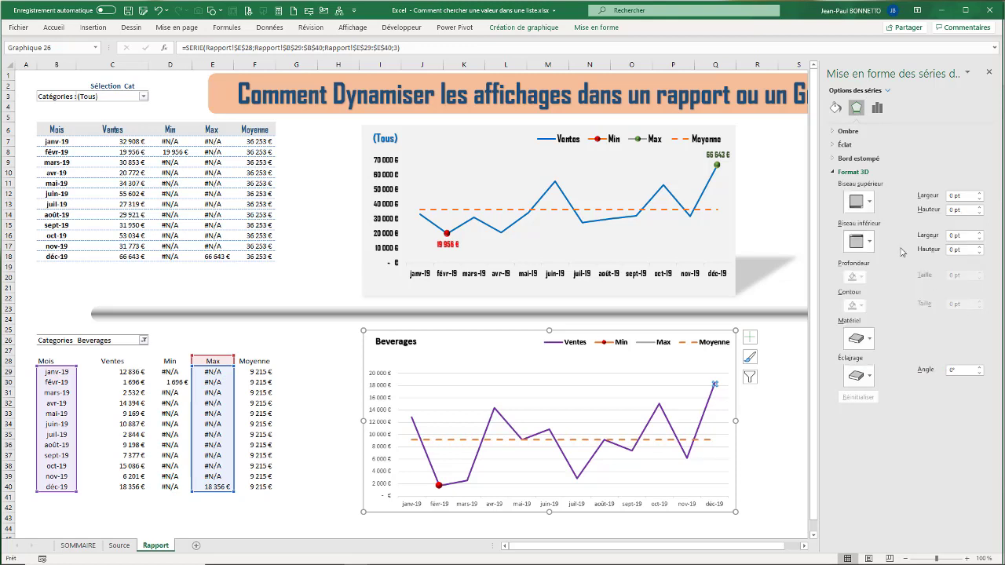
pyautogui.click(836, 107)
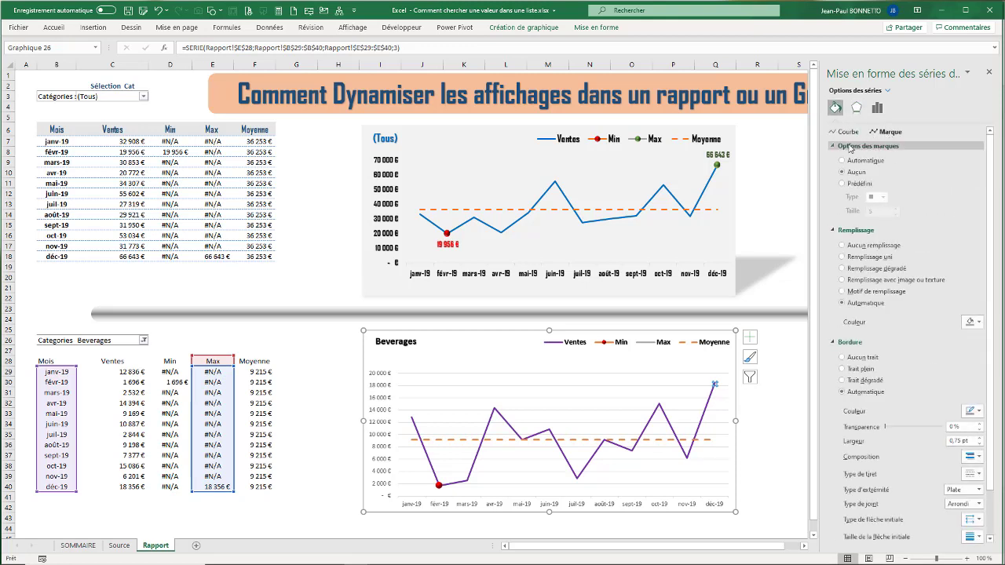
pyautogui.click(847, 184)
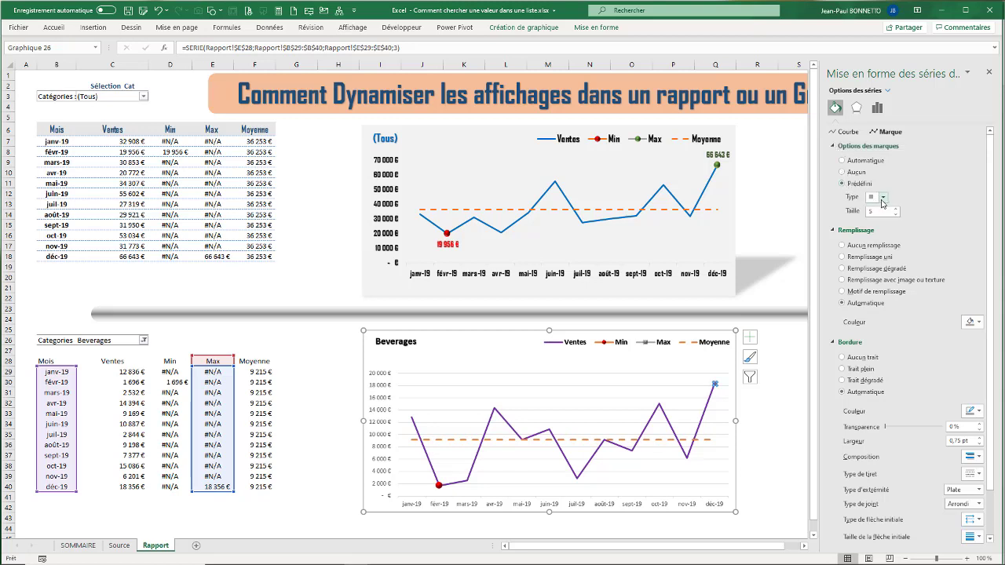
pyautogui.click(882, 198)
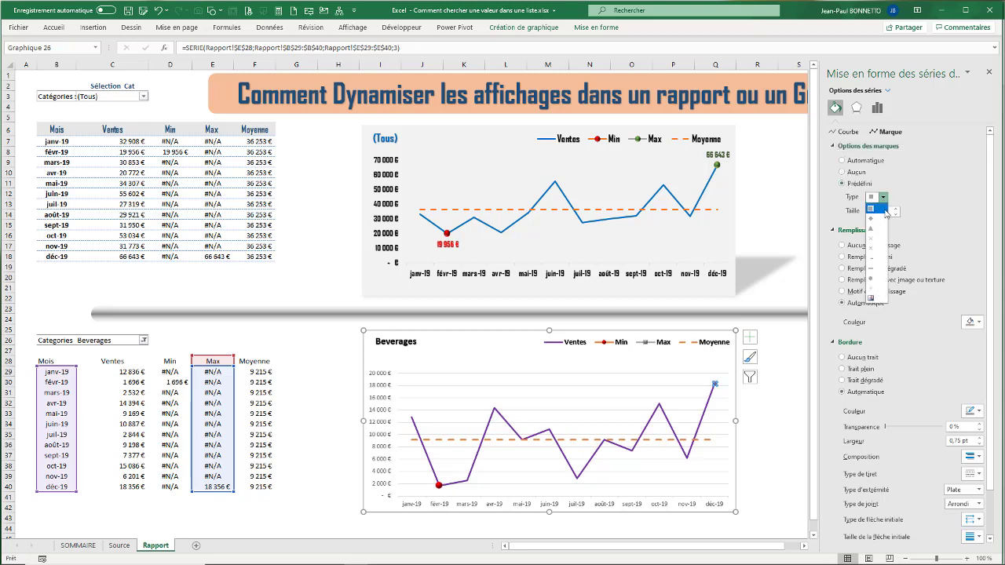
pyautogui.click(869, 279)
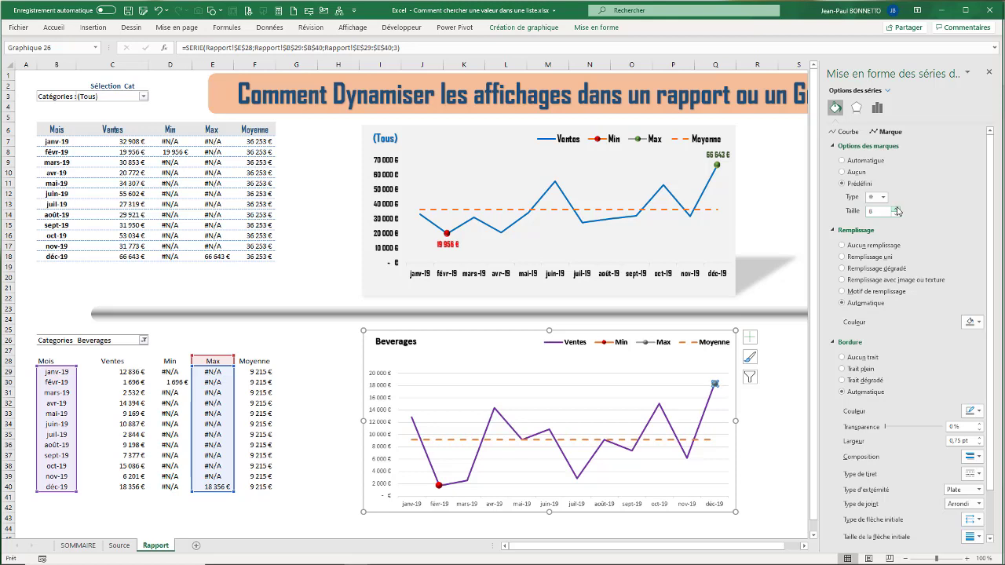
pyautogui.click(896, 209)
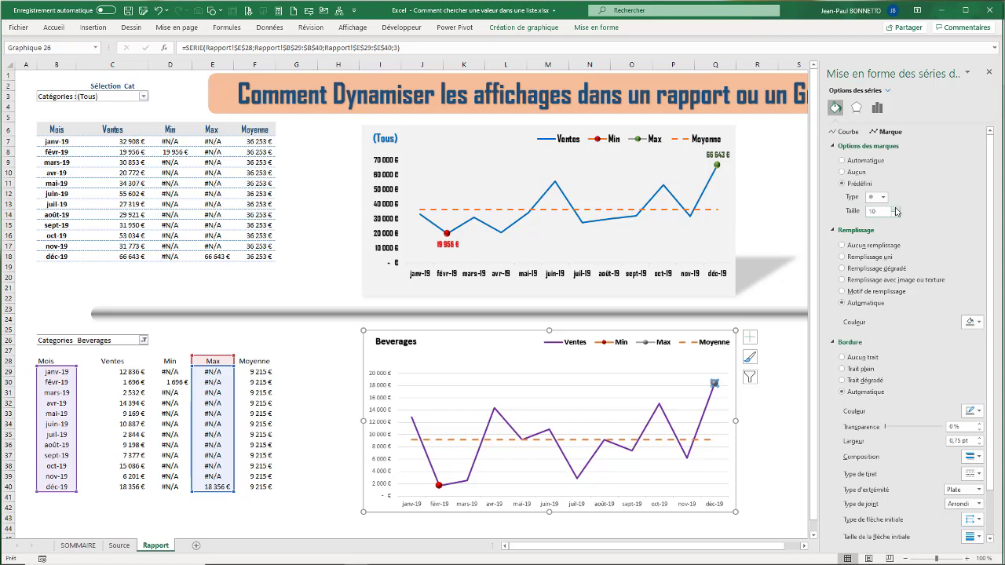
# Fill the Max marker with a solid green colour and deselect the chart.
pyautogui.click(843, 257)
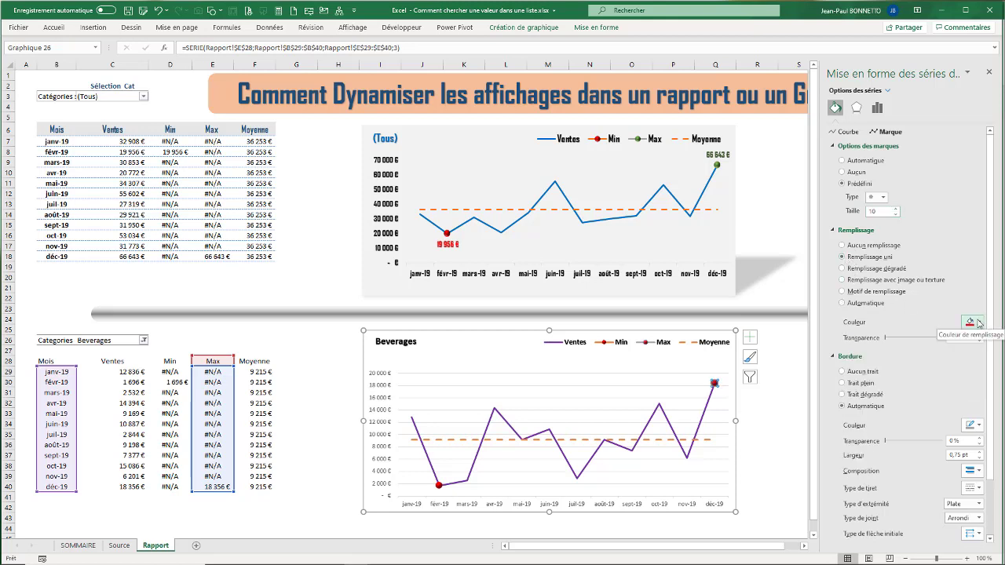
pyautogui.click(978, 323)
pyautogui.click(997, 349)
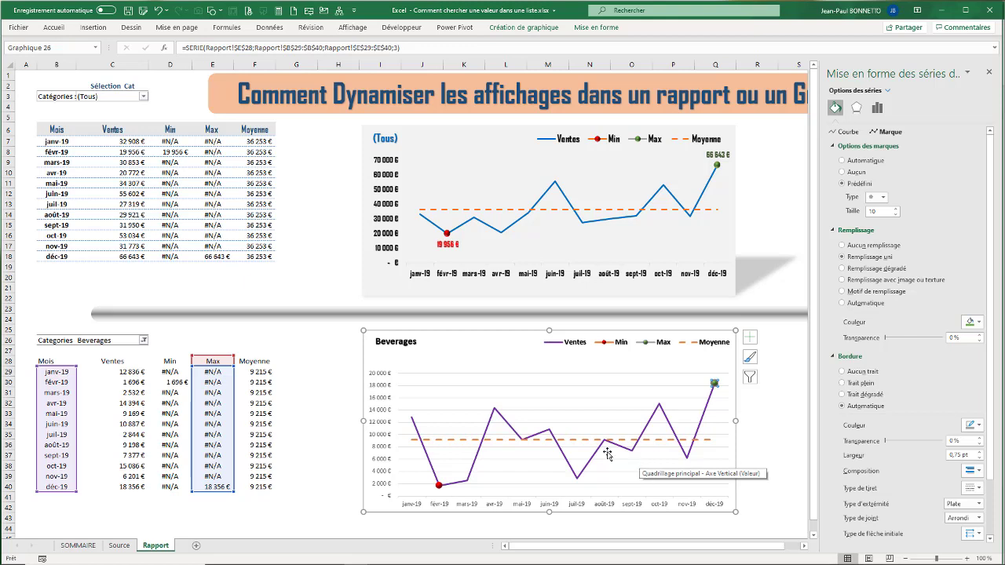
pyautogui.click(757, 337)
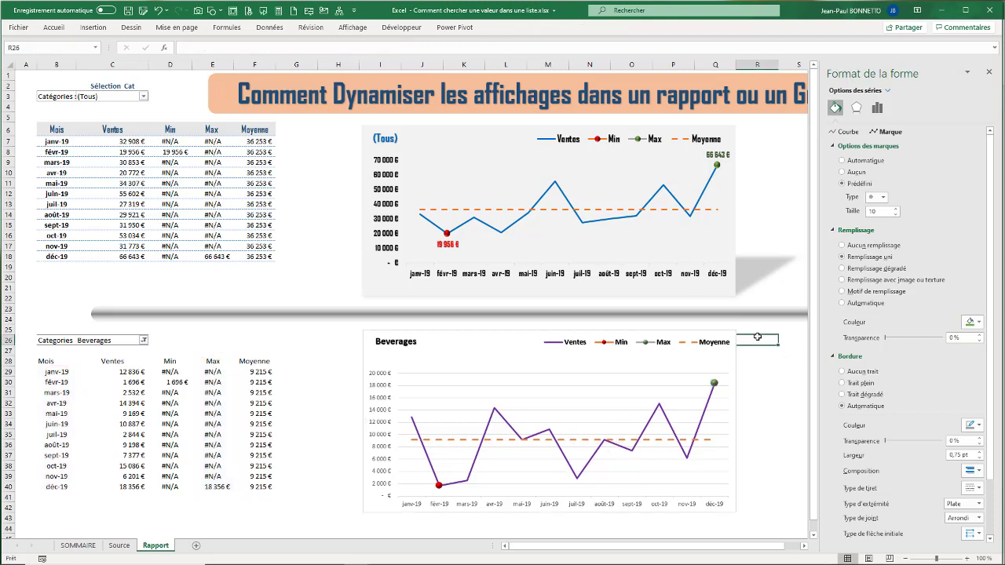
# Add a data label above the lower chart's Max point and one below its Min point.
pyautogui.click(714, 385)
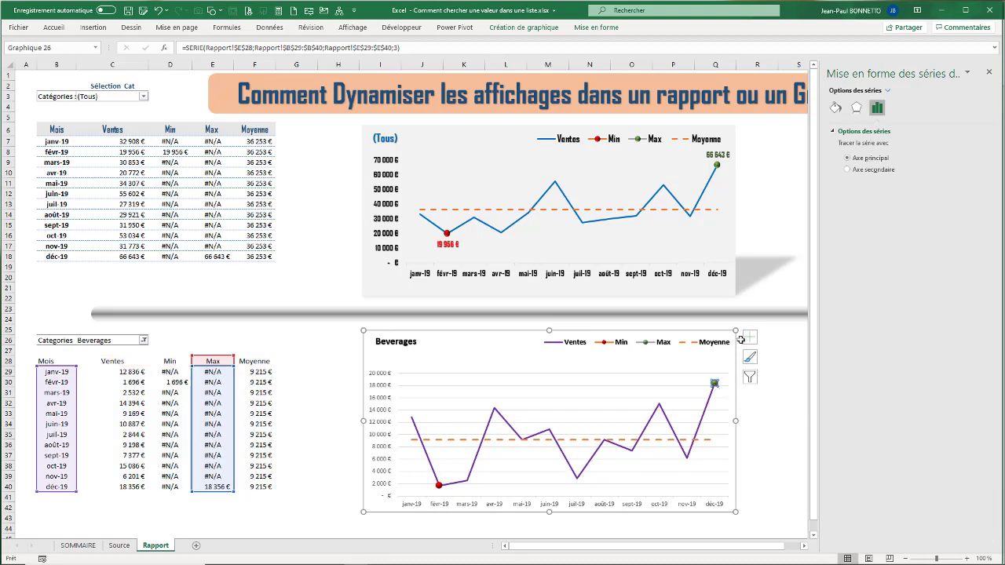
pyautogui.click(750, 336)
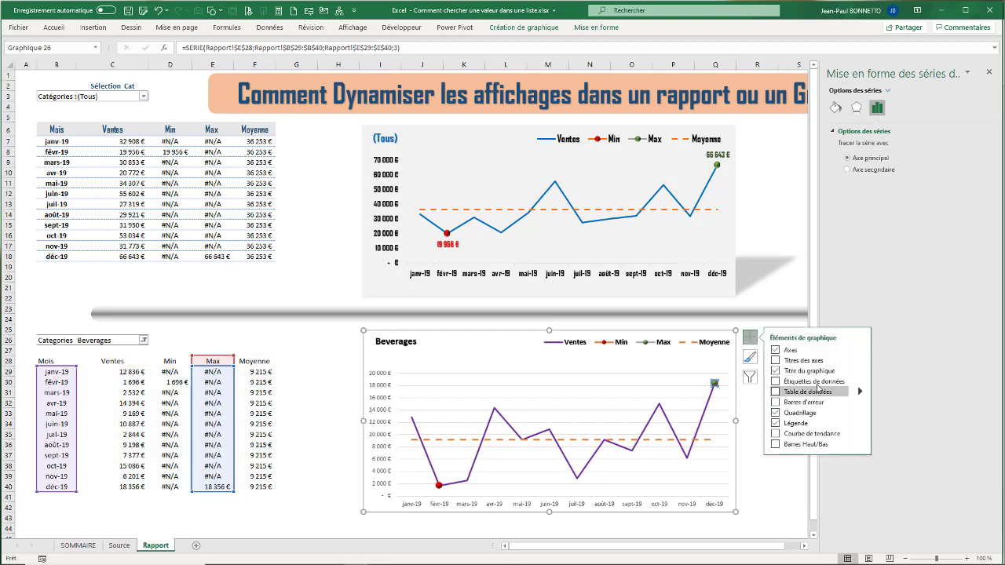
pyautogui.click(860, 381)
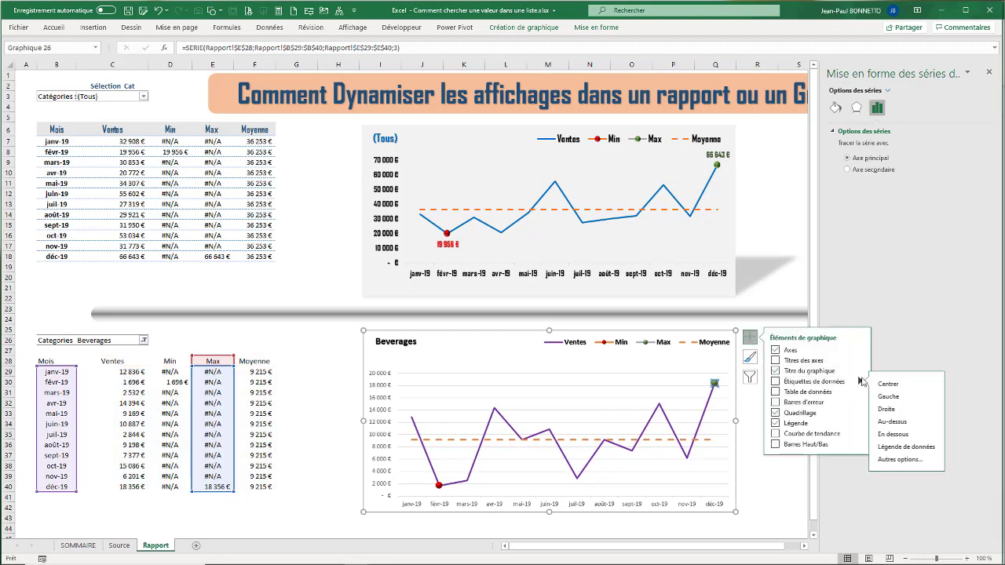
pyautogui.click(895, 423)
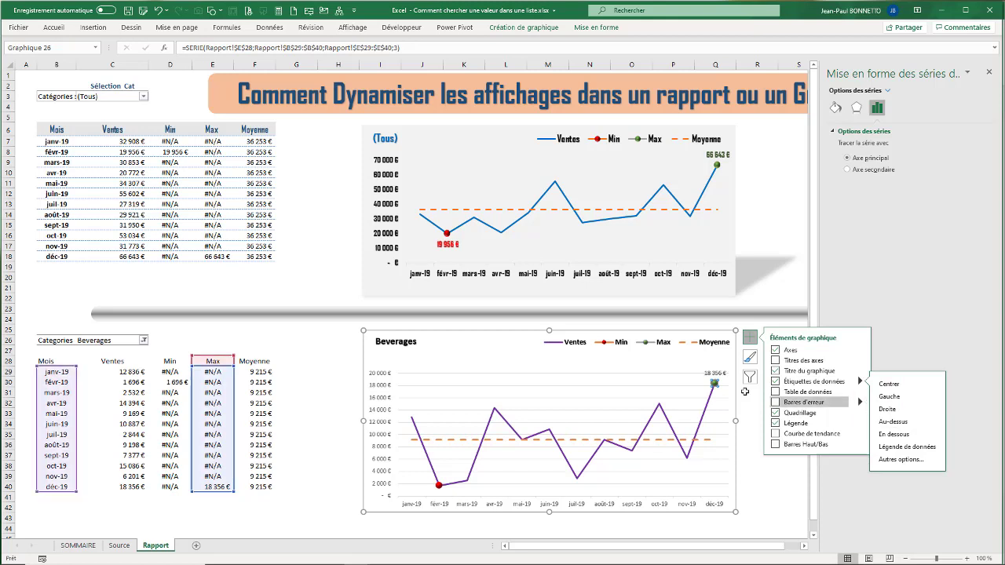
pyautogui.click(440, 486)
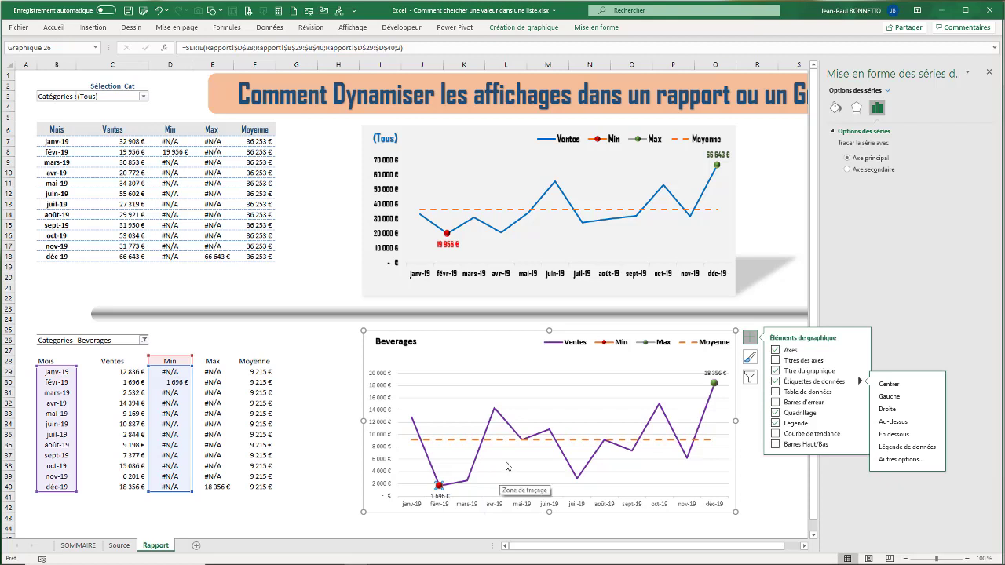
# Delete the lower chart's horizontal gridlines and extend the plot area upward to just below the legend.
pyautogui.click(518, 390)
pyautogui.click(518, 385)
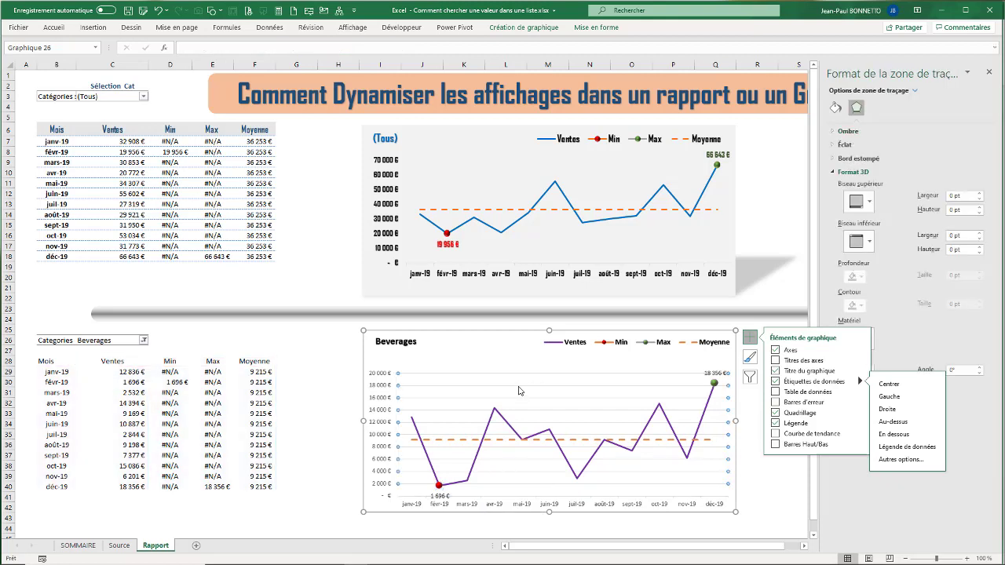
pyautogui.press('Delete')
pyautogui.click(556, 377)
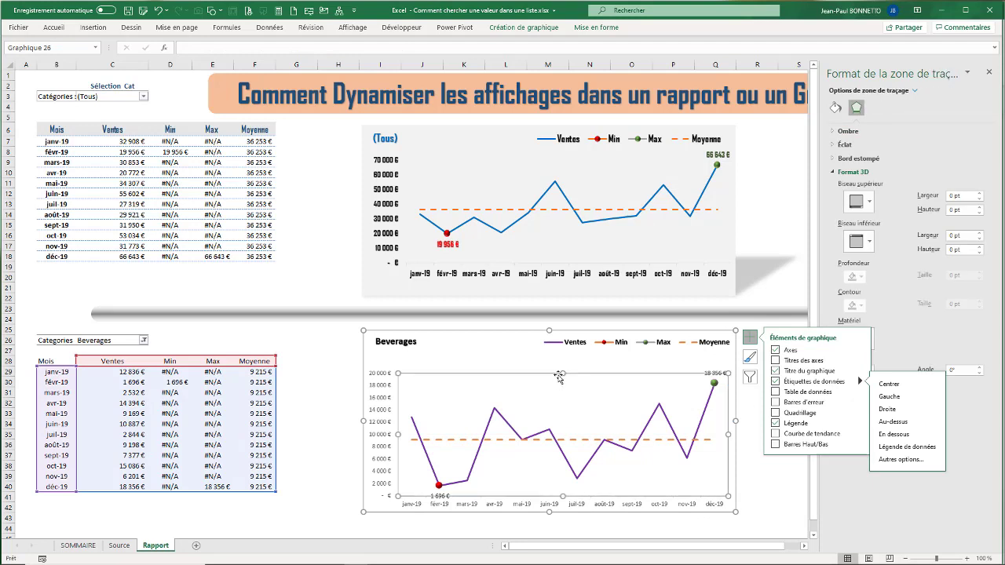
pyautogui.moveTo(562, 375); pyautogui.dragTo(562, 360)
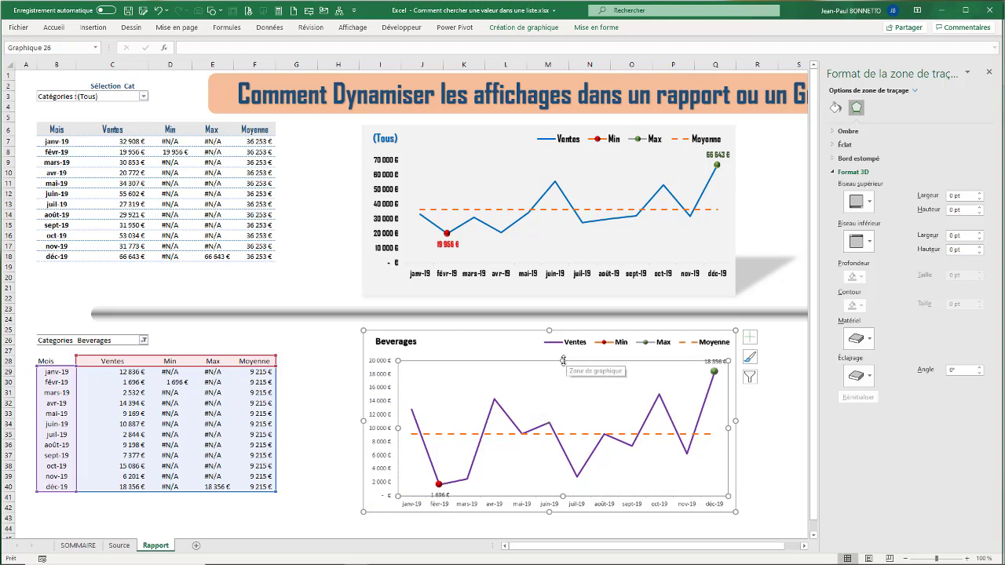
pyautogui.moveTo(562, 362); pyautogui.dragTo(562, 357)
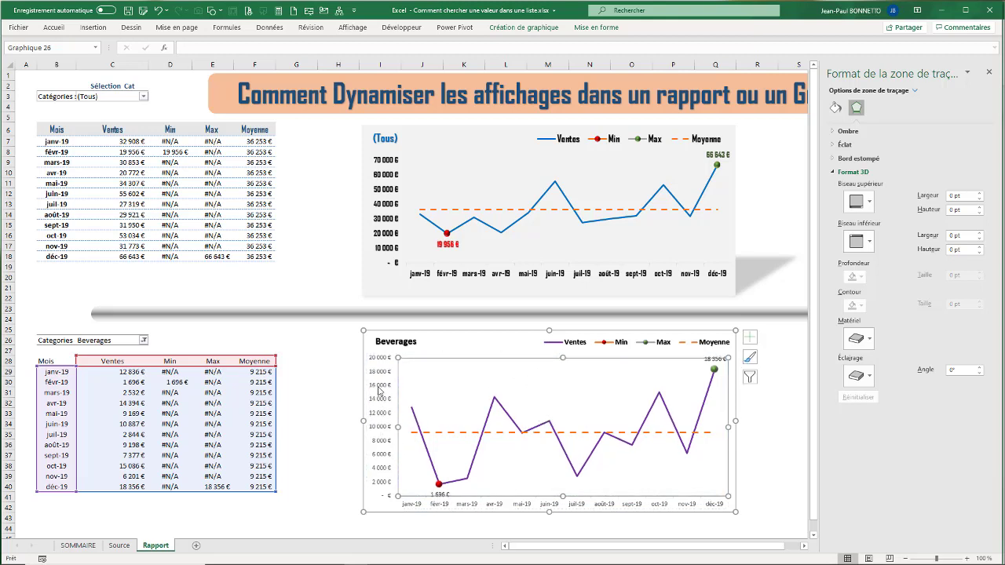
# Make the month labels on the lower chart's horizontal axis bold.
pyautogui.click(560, 498)
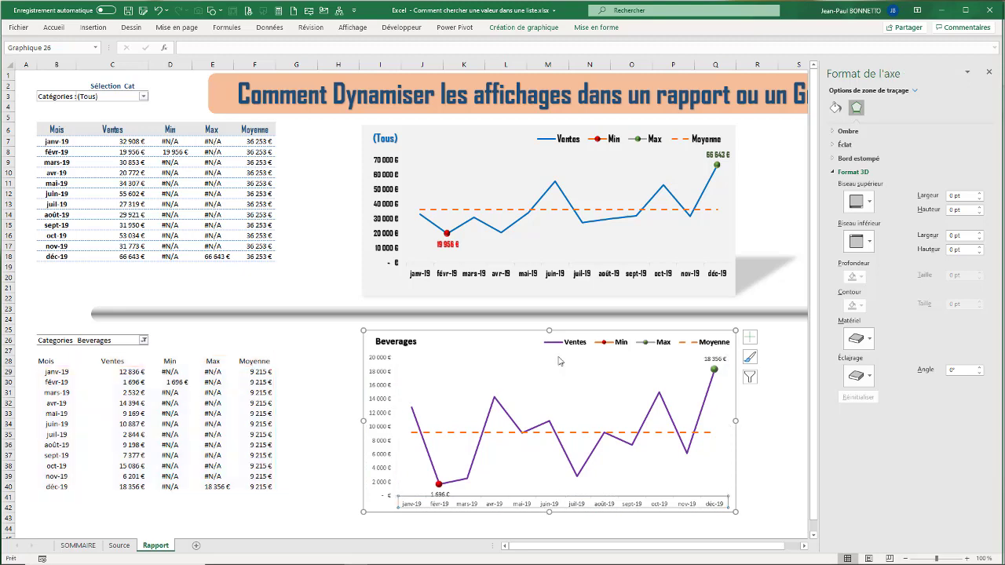
pyautogui.click(596, 27)
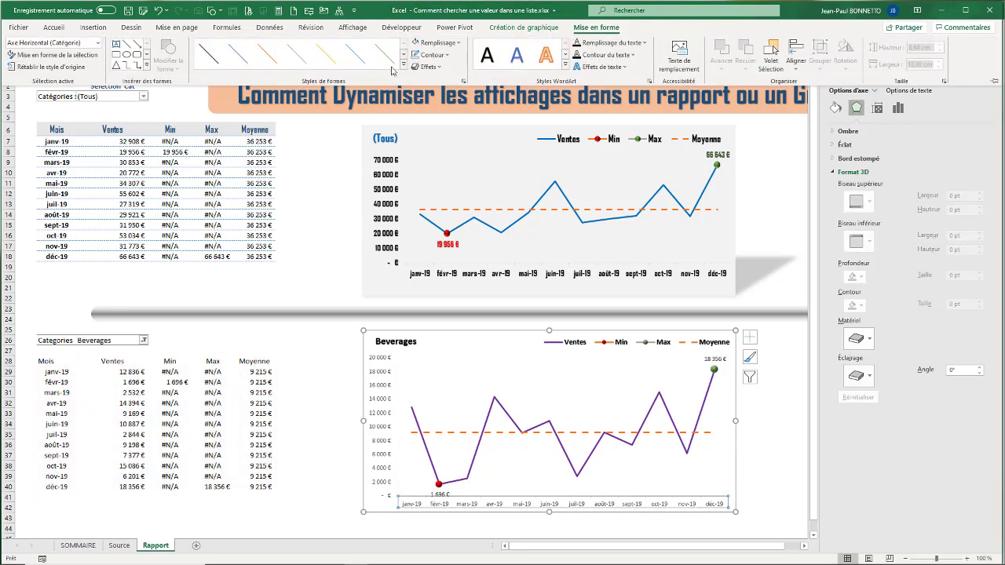
pyautogui.click(53, 27)
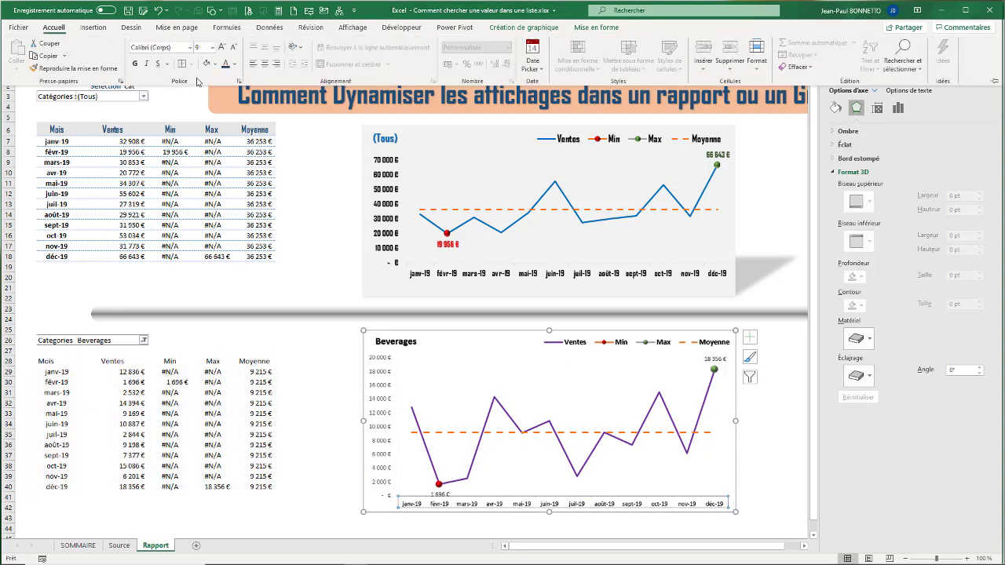
pyautogui.click(135, 65)
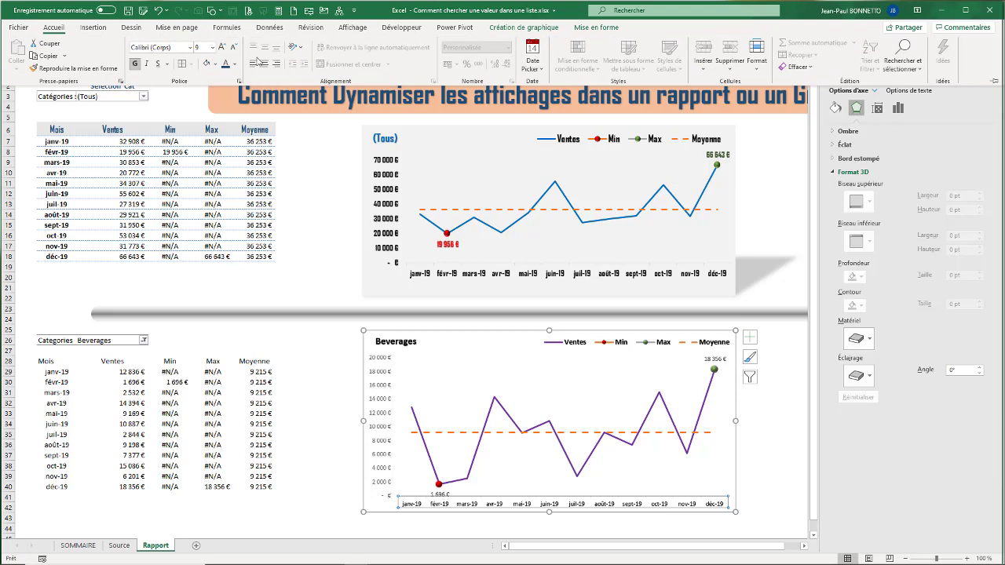
# Make the amount labels on the lower chart's vertical axis bold.
pyautogui.click(377, 387)
pyautogui.click(377, 375)
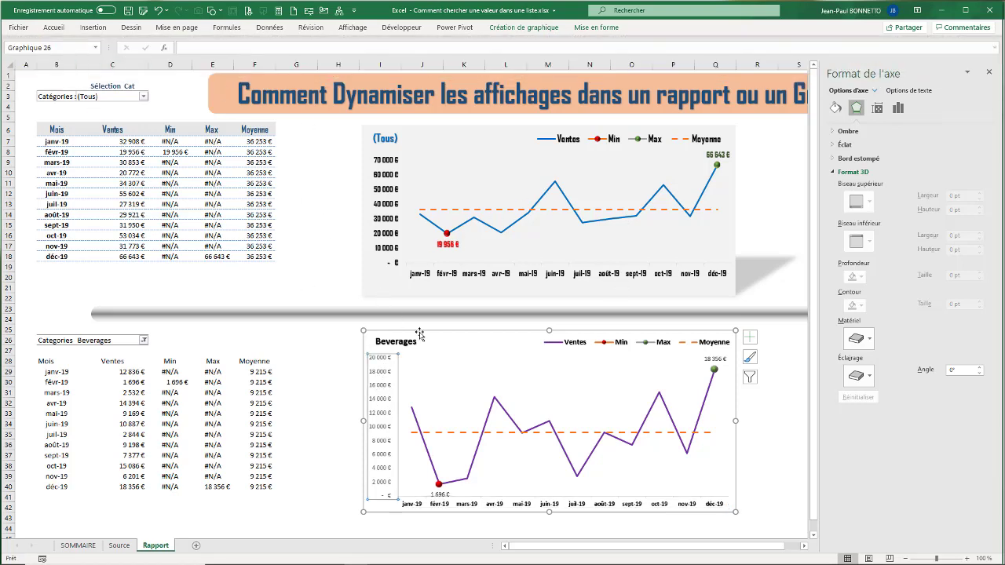
pyautogui.click(600, 28)
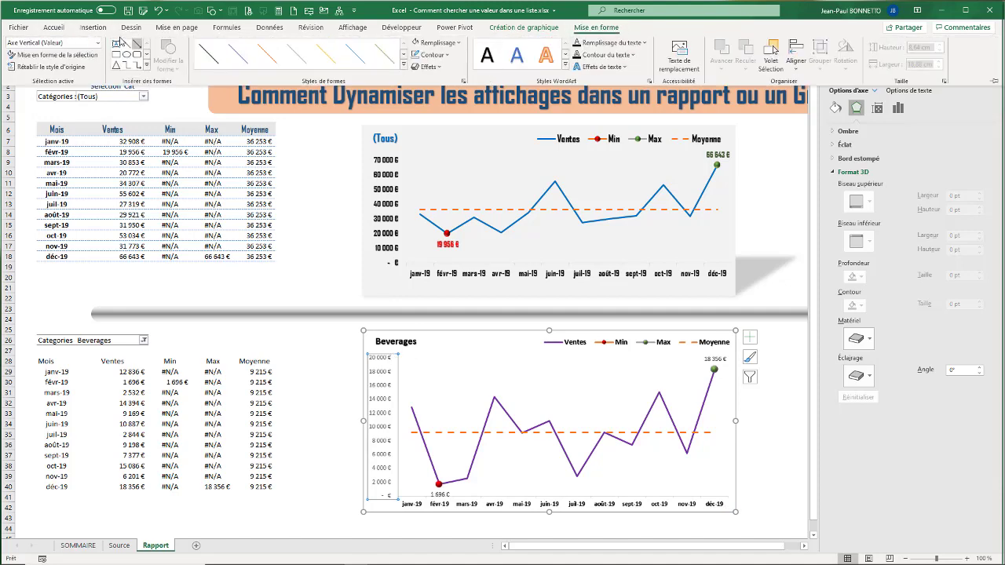
pyautogui.click(54, 27)
pyautogui.click(136, 65)
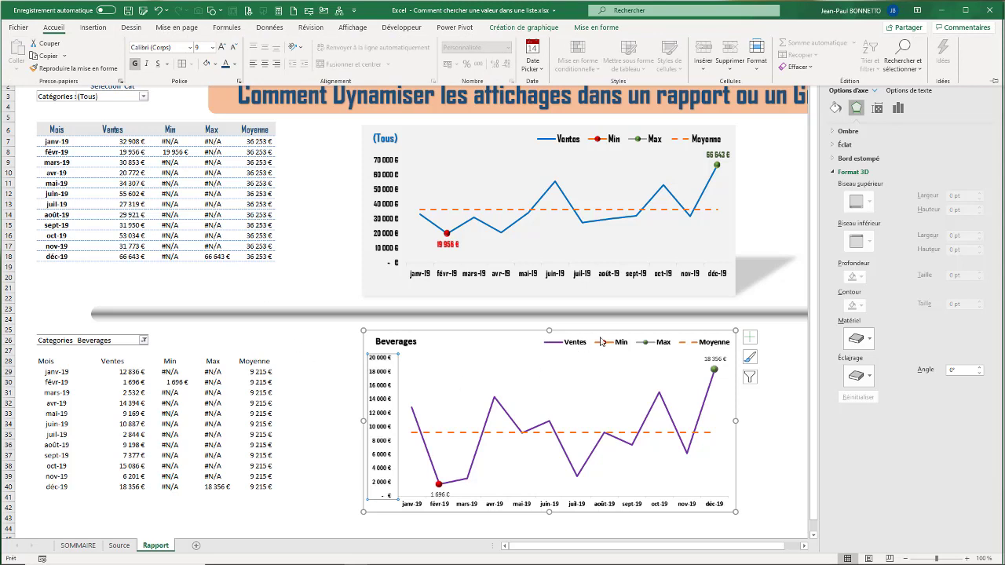
# Format the lower chart's Max data label in bold dark green at 10 points.
pyautogui.click(711, 359)
pyautogui.click(713, 359)
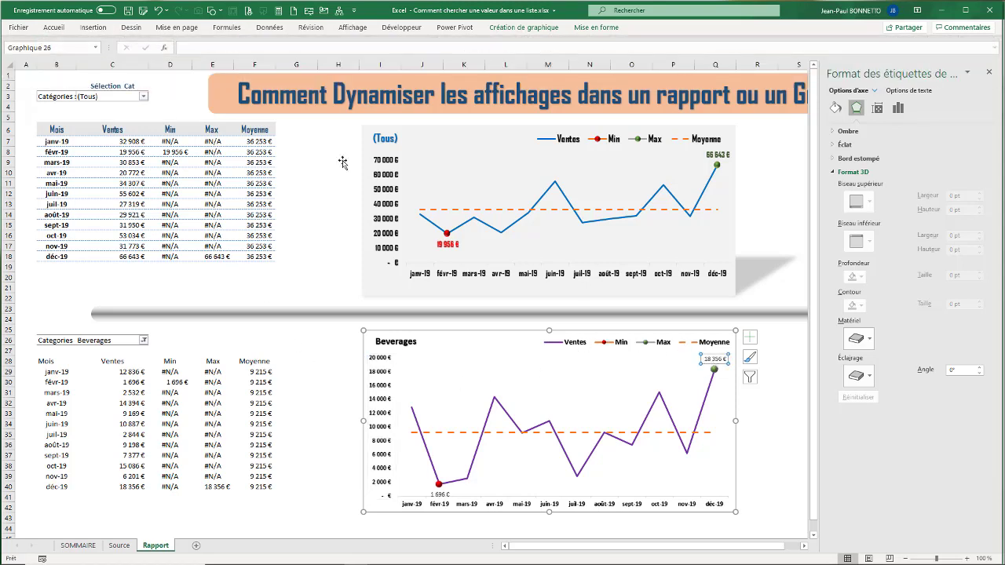
pyautogui.click(54, 29)
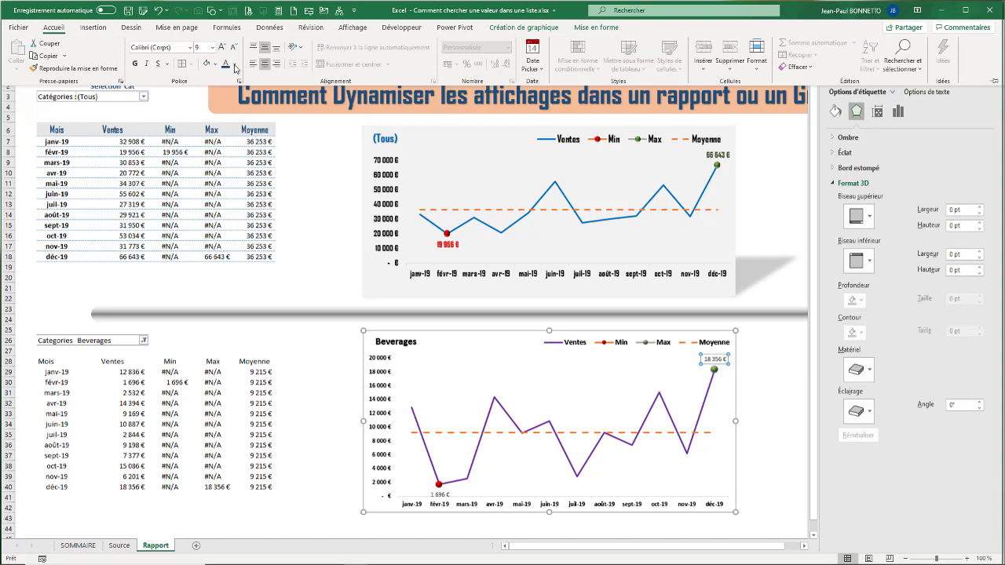
pyautogui.click(235, 65)
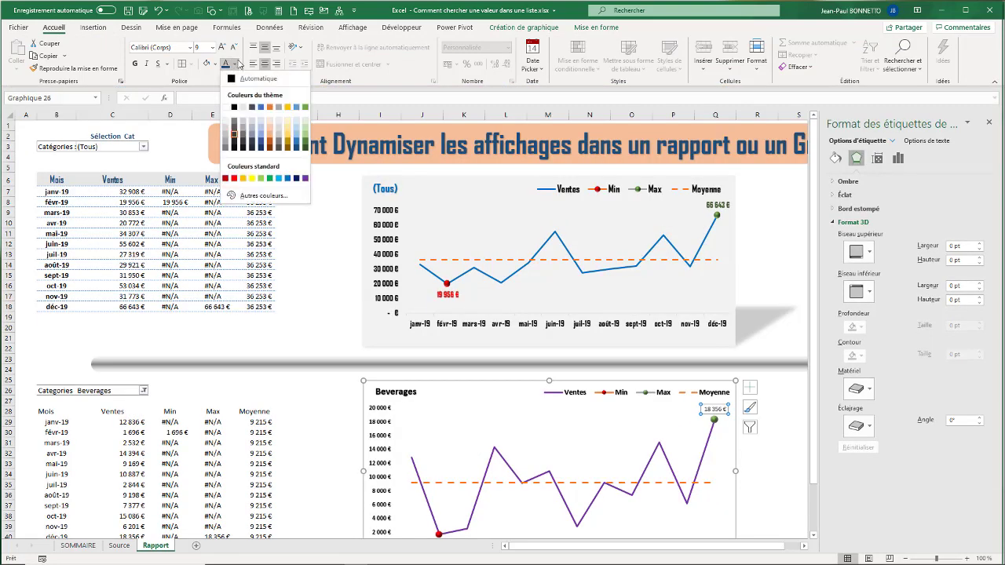
pyautogui.click(308, 151)
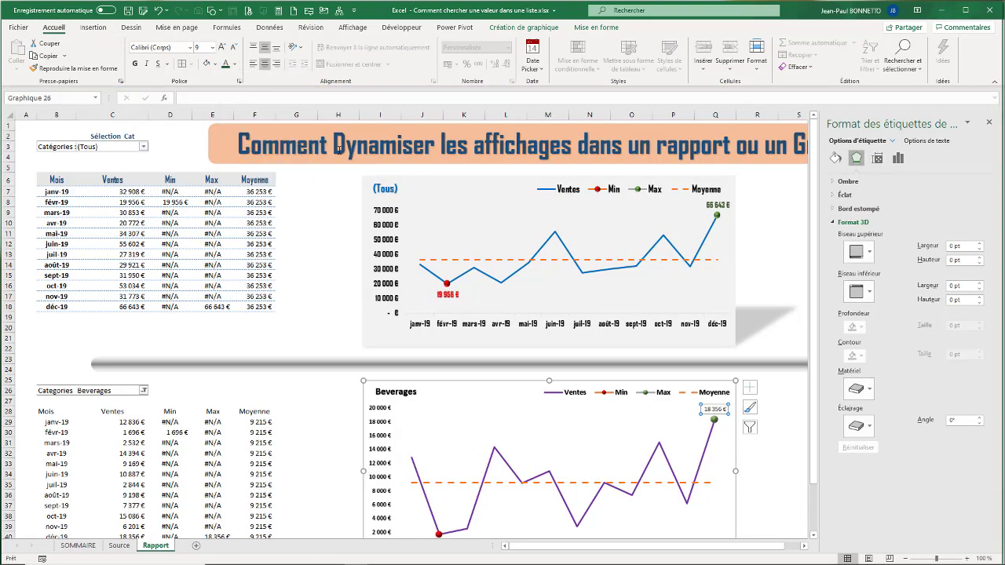
pyautogui.click(135, 64)
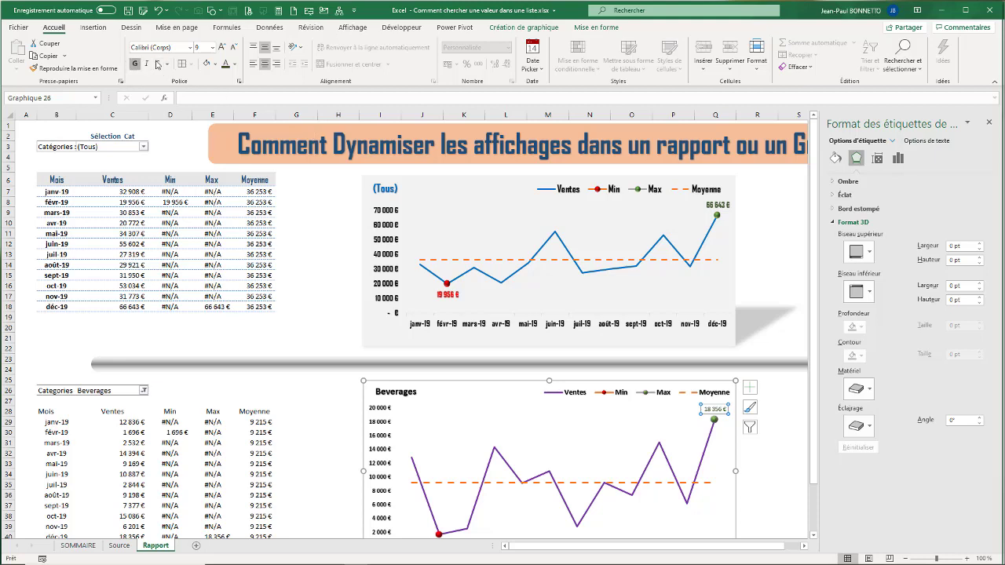
pyautogui.click(223, 46)
# Format the lower chart's Min data label in bold red at 10 points.
pyautogui.scroll(-6, 486, 448)
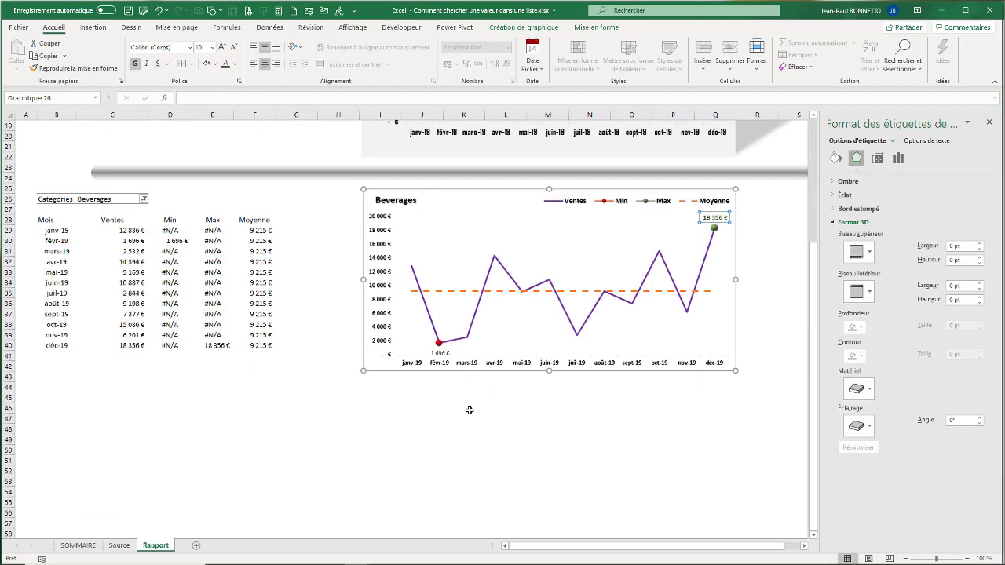
pyautogui.click(440, 355)
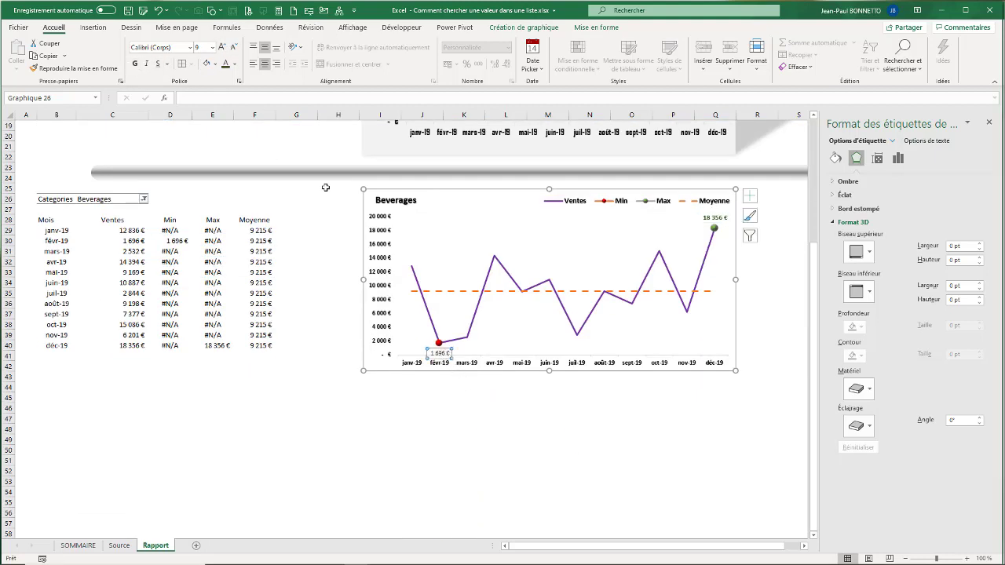
pyautogui.click(234, 64)
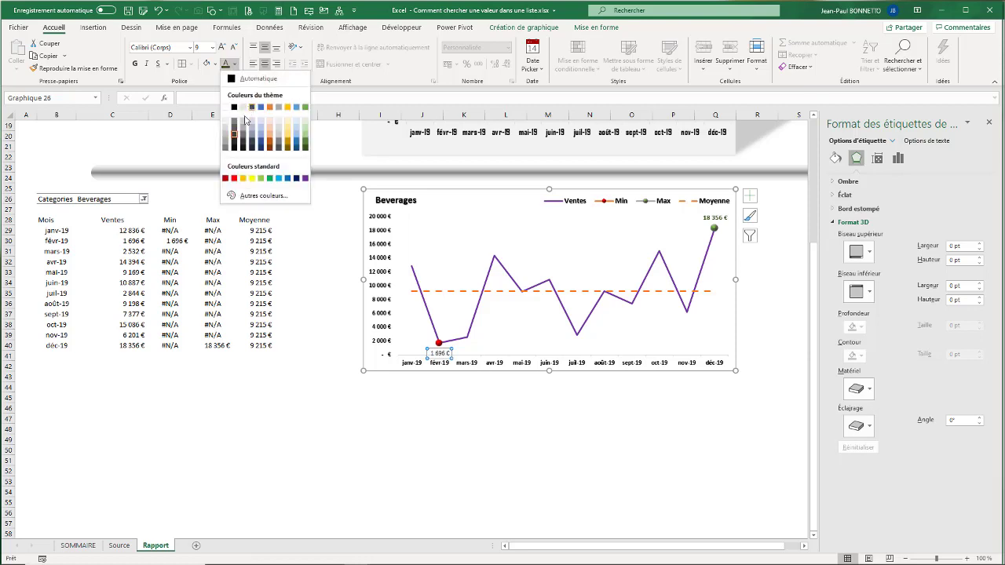
pyautogui.click(235, 178)
pyautogui.click(135, 63)
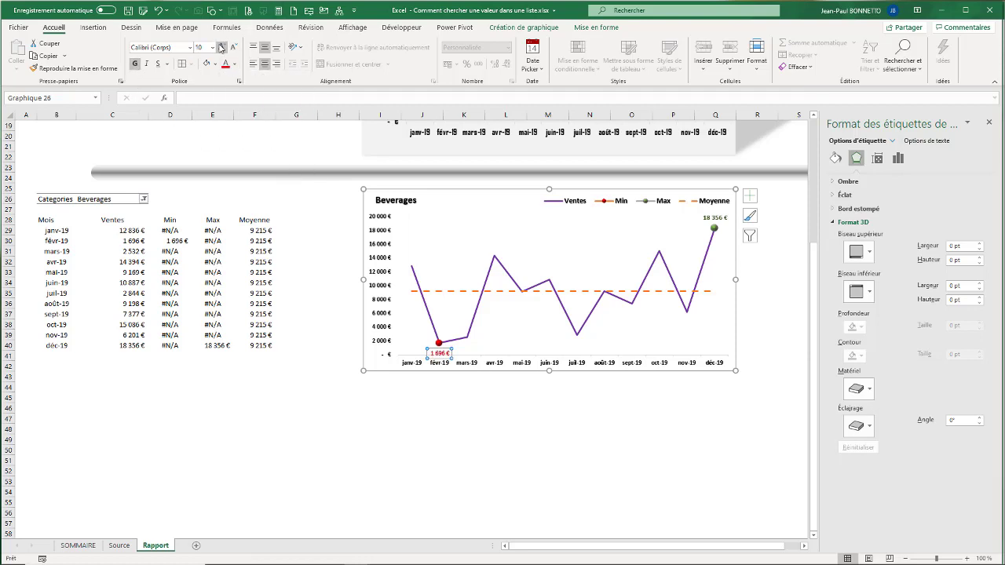
# Raise the bottom edge of the lower chart's plot area slightly to leave more room for the month labels.
pyautogui.click(531, 360)
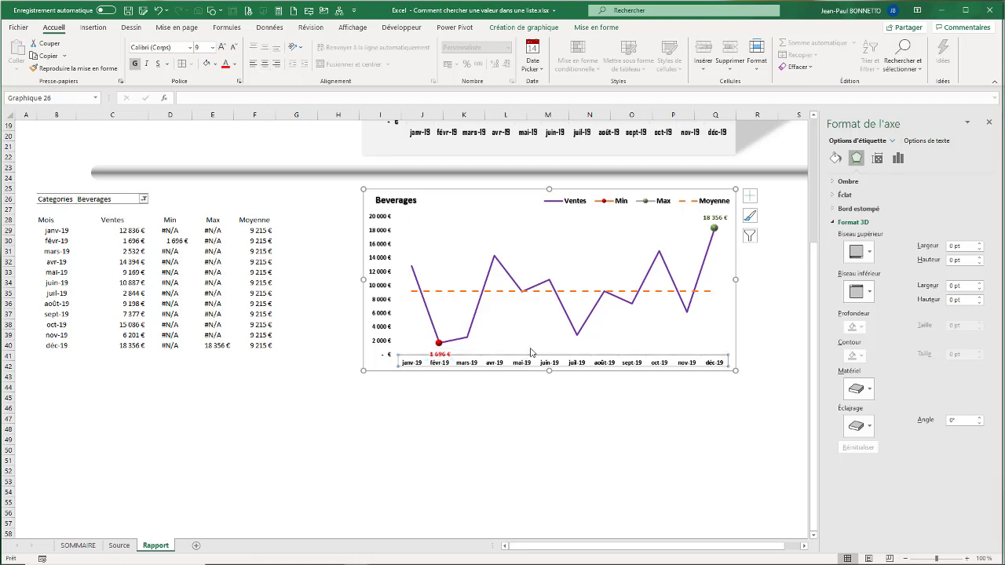
pyautogui.click(531, 347)
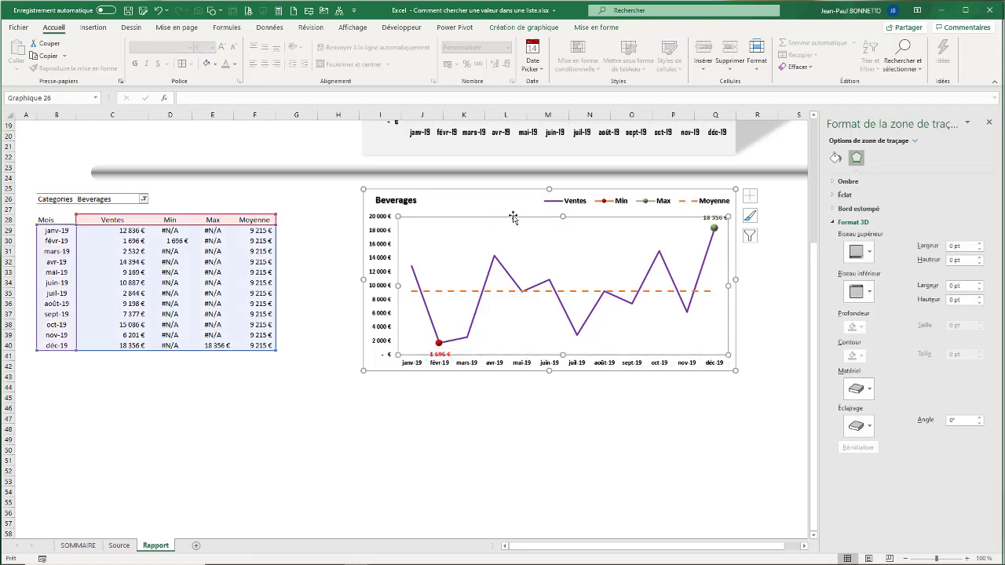
pyautogui.moveTo(563, 355); pyautogui.dragTo(562, 351)
# Increase the month labels on the lower chart's horizontal axis to 10.5 points.
pyautogui.click(551, 364)
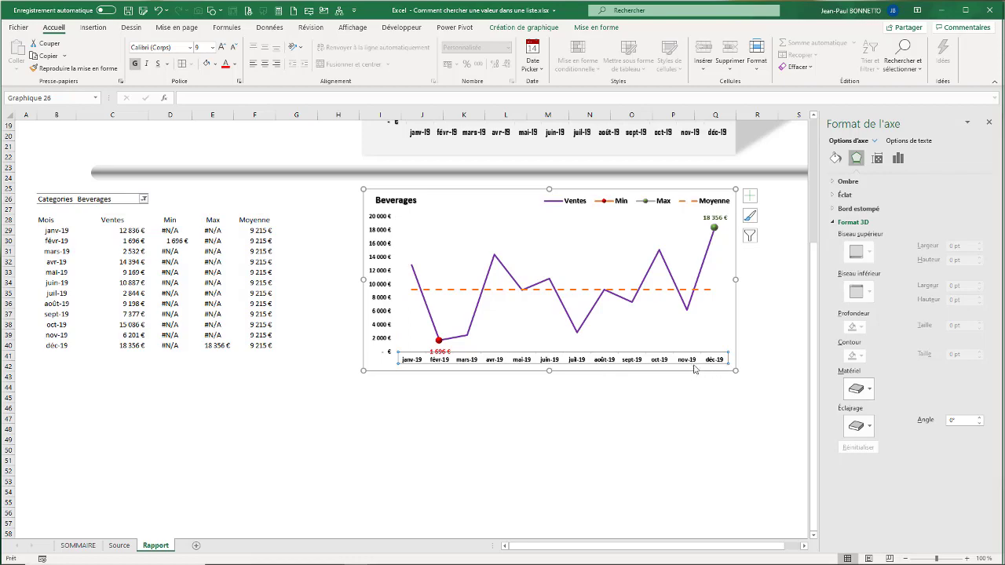
pyautogui.click(221, 47)
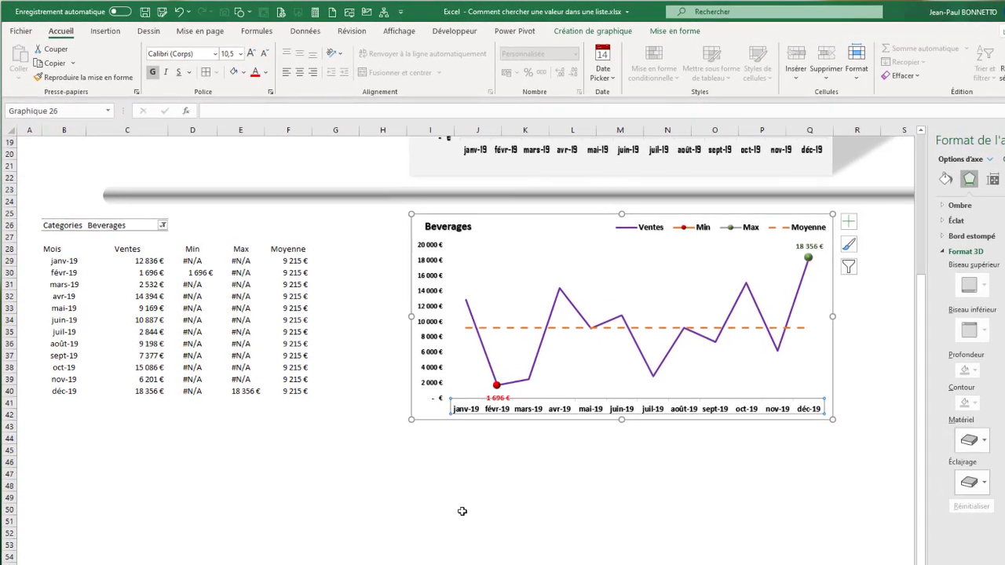
pyautogui.click(417, 440)
pyautogui.scroll(6, 461, 314)
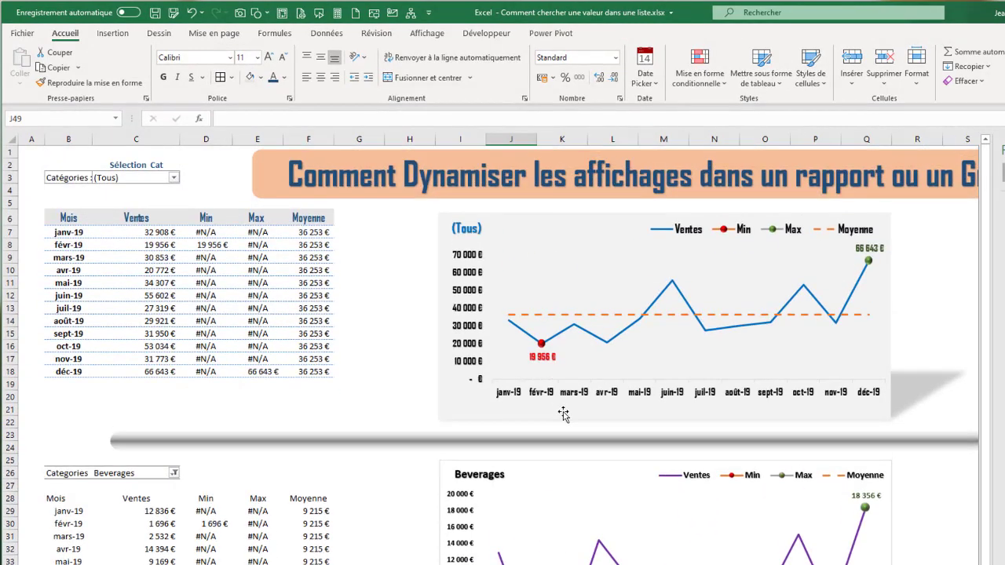
# Fill the lower chart's background with the lightest grey theme shade and remove its outline.
pyautogui.scroll(-6, 561, 404)
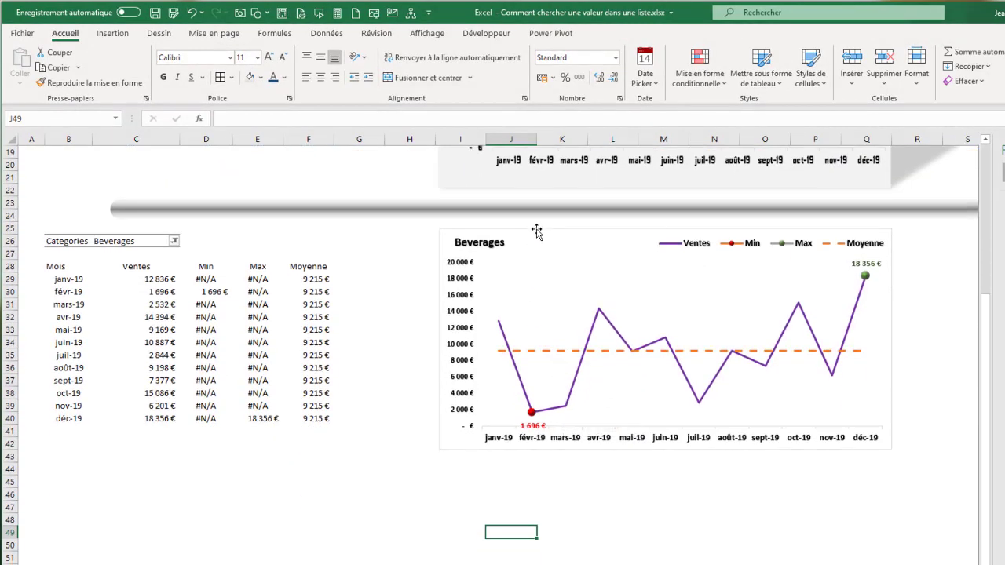
pyautogui.click(534, 228)
pyautogui.click(736, 32)
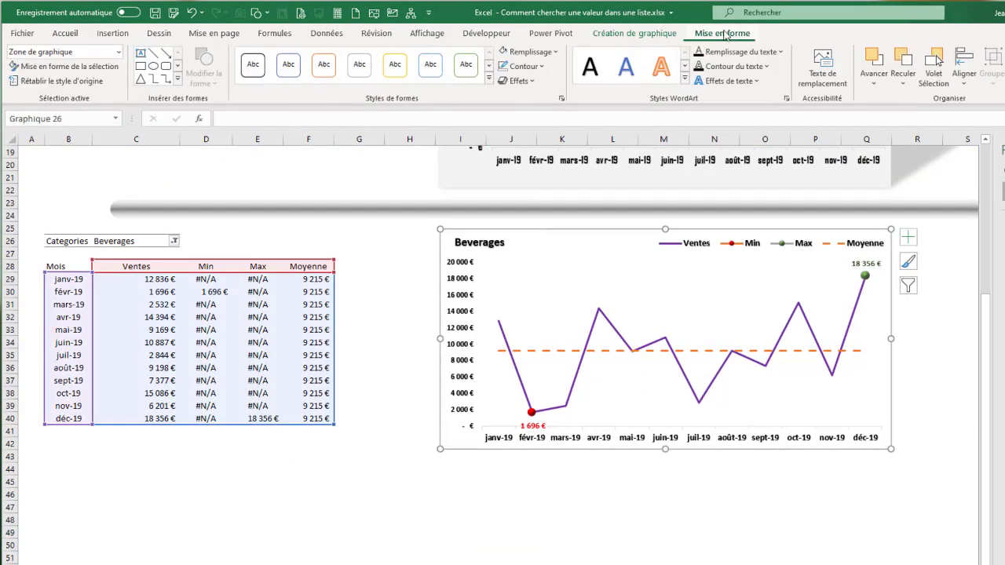
pyautogui.click(555, 53)
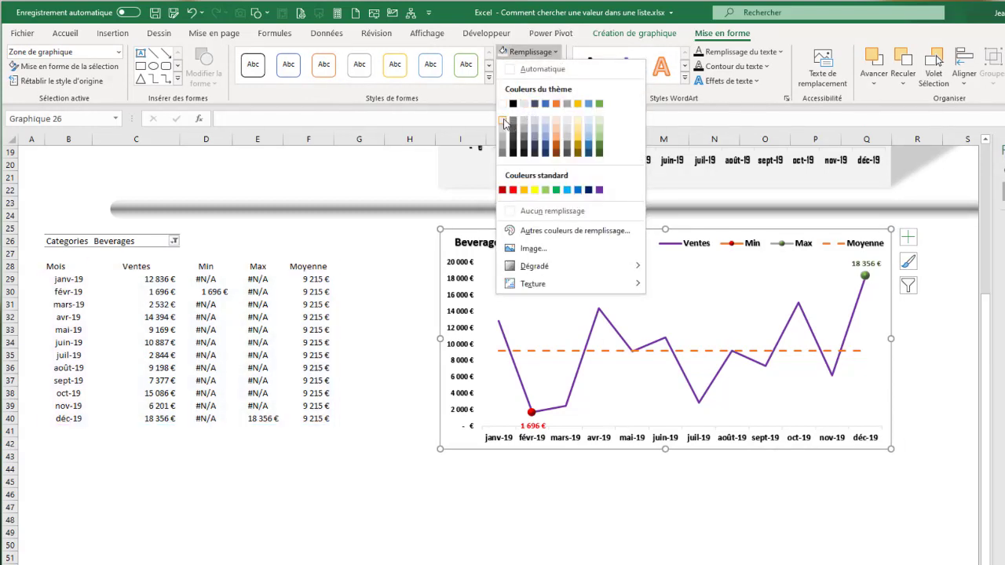
pyautogui.click(503, 123)
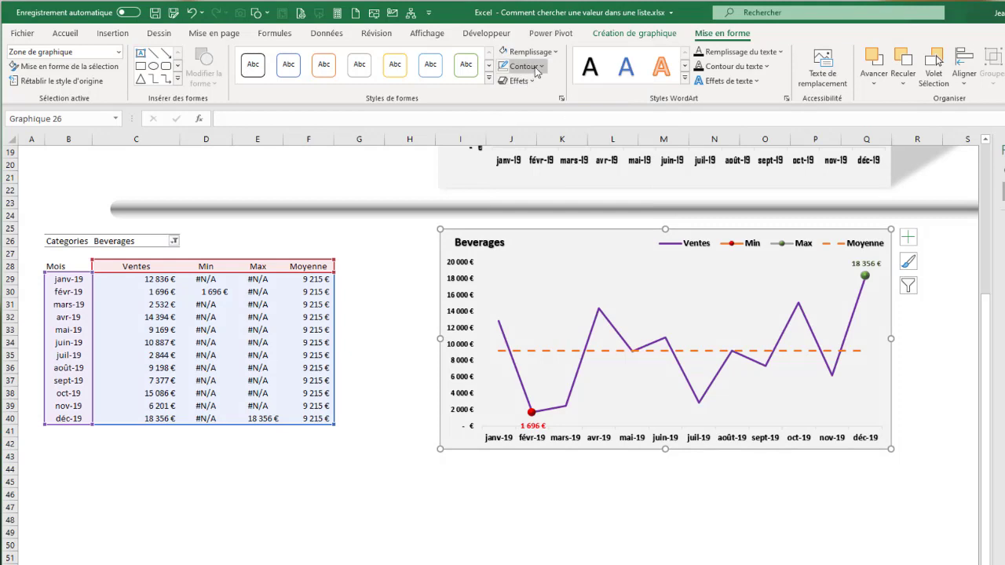
pyautogui.click(522, 66)
pyautogui.click(546, 228)
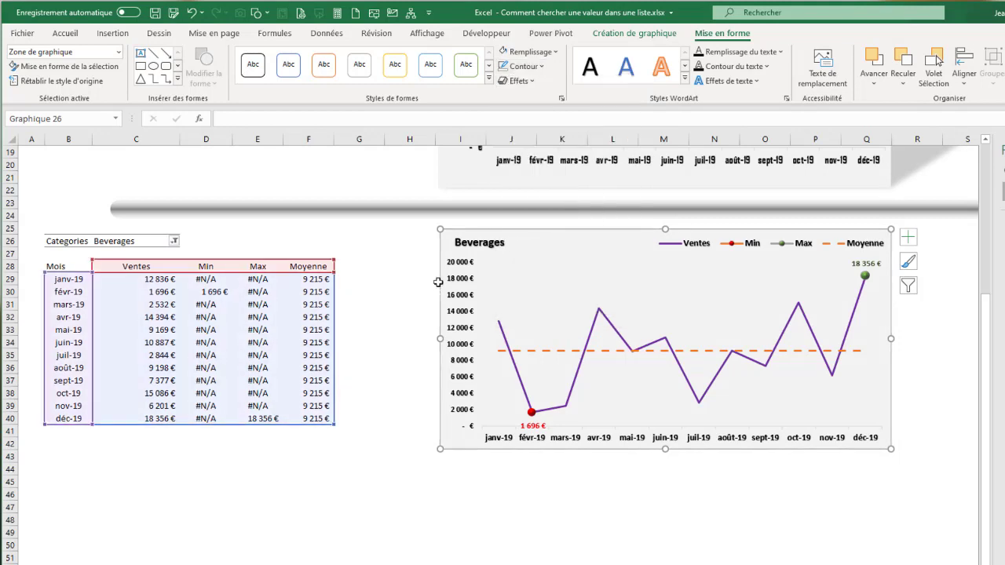
# Apply a perspective shadow to the lower chart, cast toward its upper left.
pyautogui.click(533, 81)
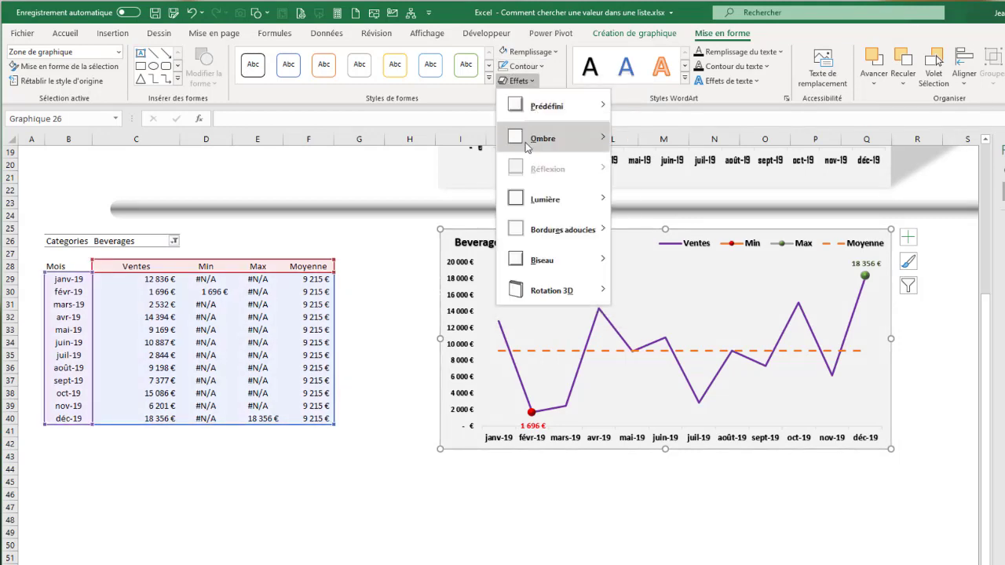
pyautogui.moveTo(525, 142)
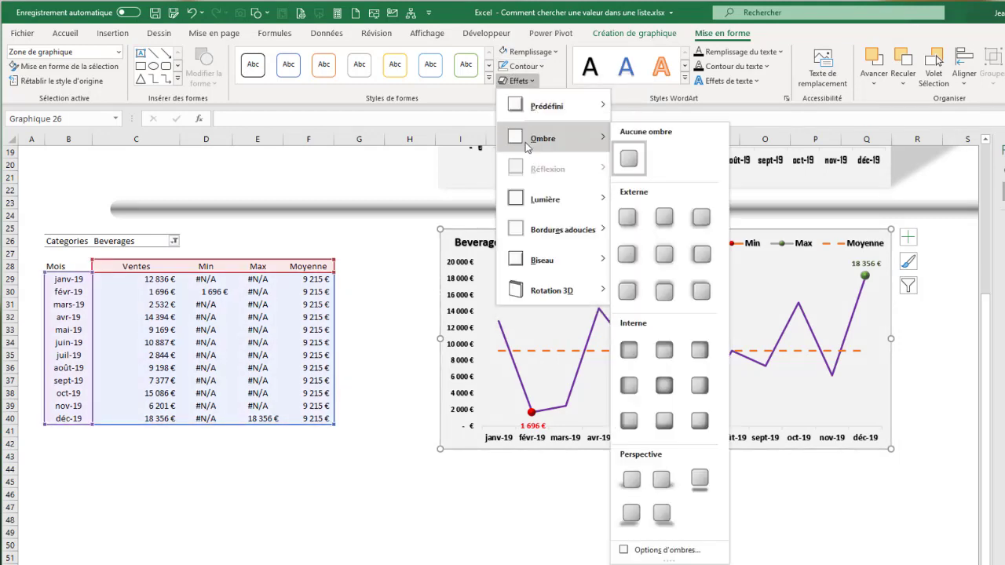
pyautogui.click(632, 486)
pyautogui.click(357, 481)
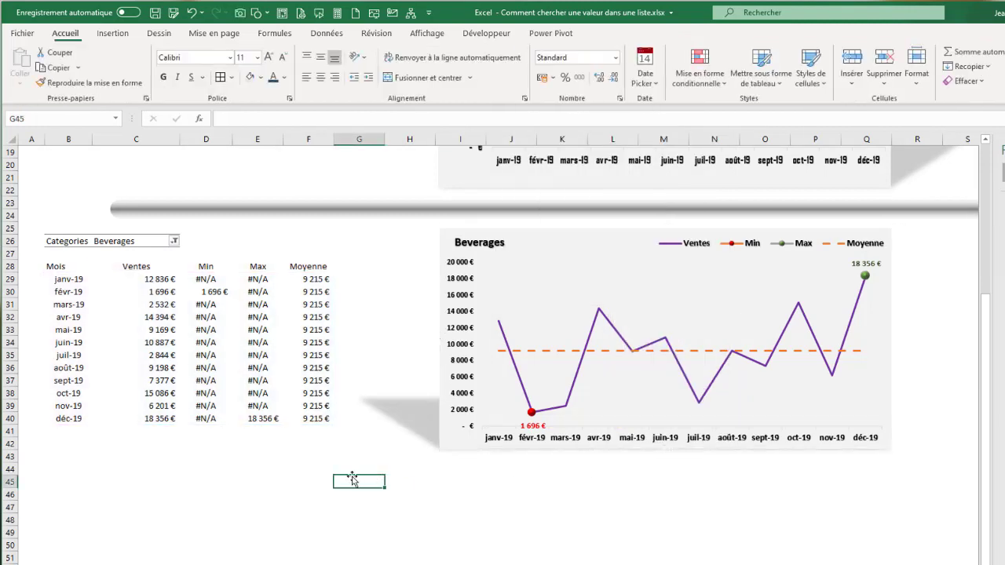
# Set the lower report's Categories filter to (Tous) to test the dynamic chart.
pyautogui.click(175, 242)
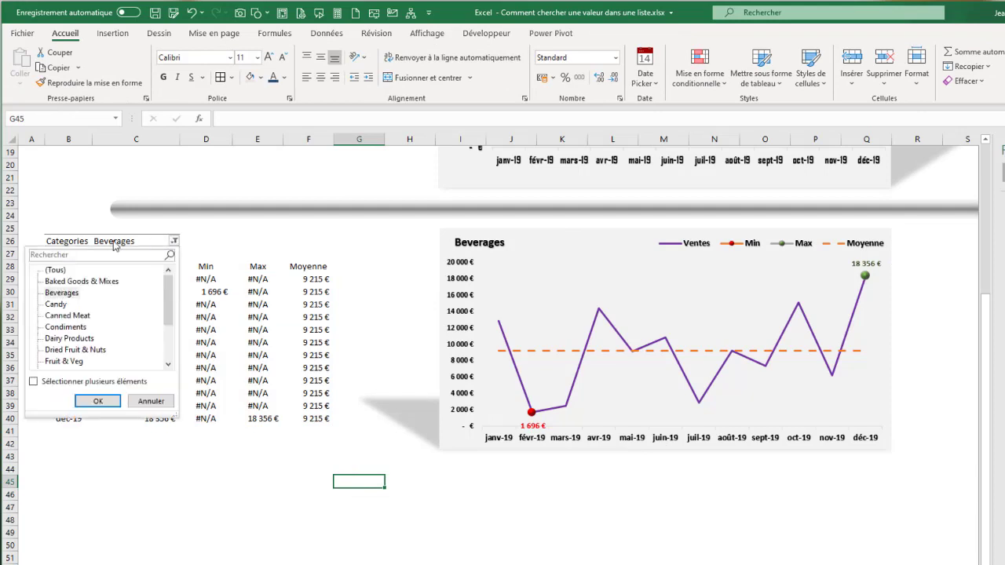
pyautogui.click(64, 271)
pyautogui.click(101, 402)
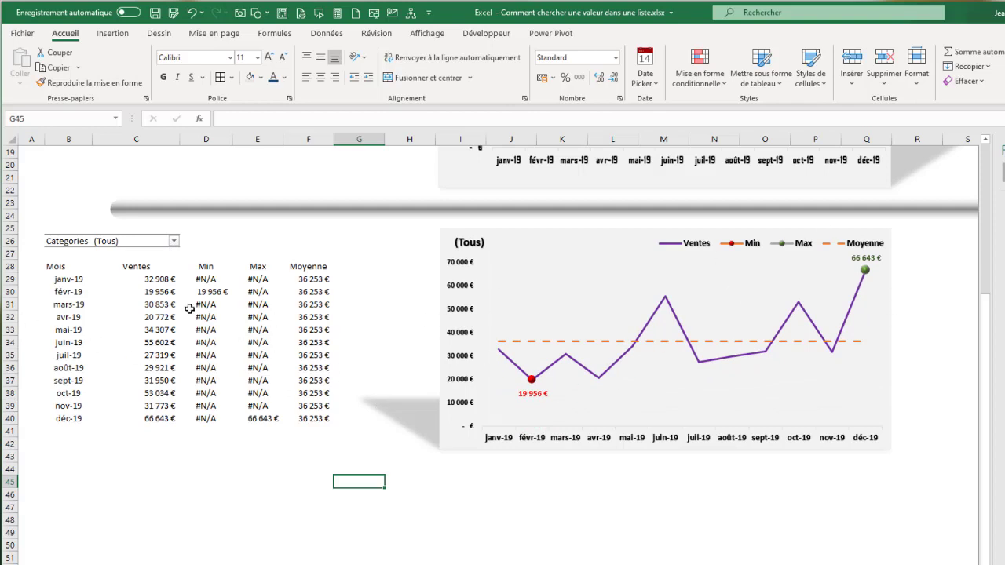
# Search the lower report's Categories filter for "co" and select Condiments.
pyautogui.click(174, 242)
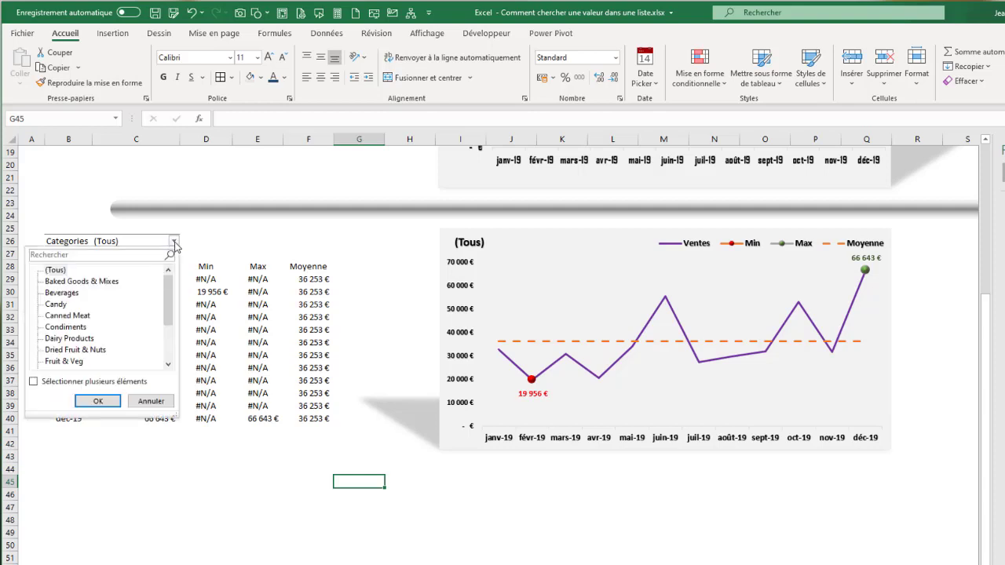
pyautogui.click(90, 256)
pyautogui.write('co')
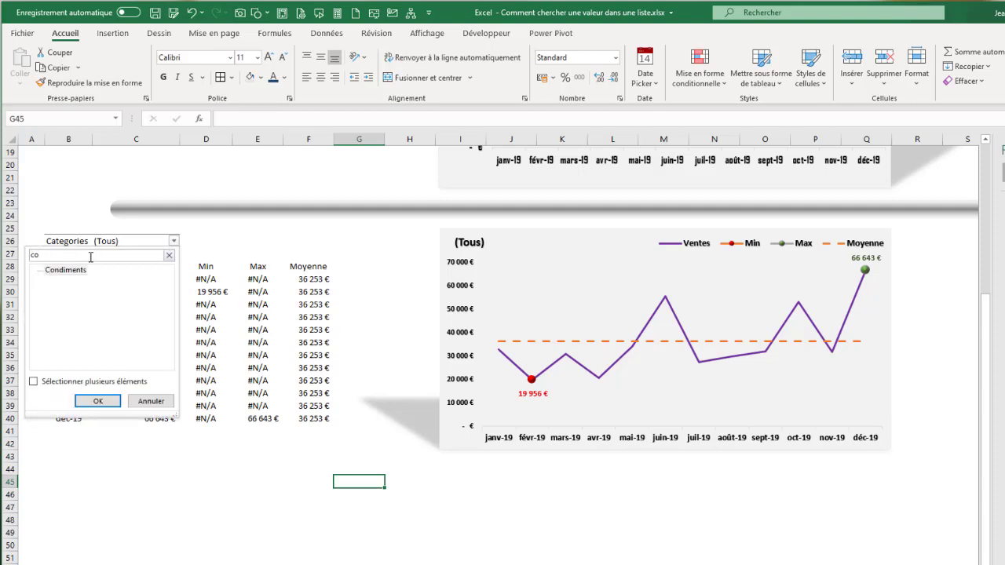
pyautogui.click(64, 271)
pyautogui.click(98, 401)
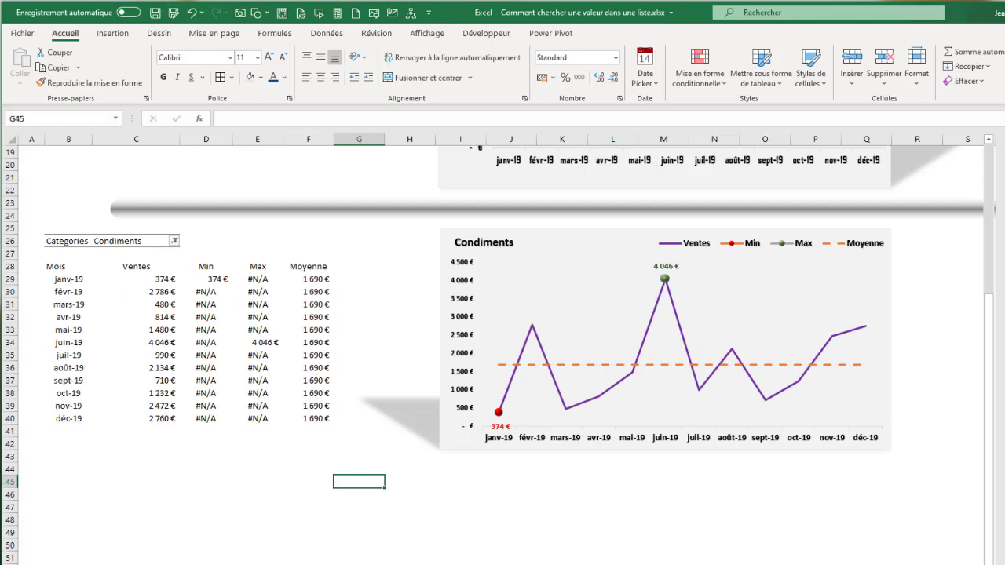
pyautogui.scroll(6, 373, 420)
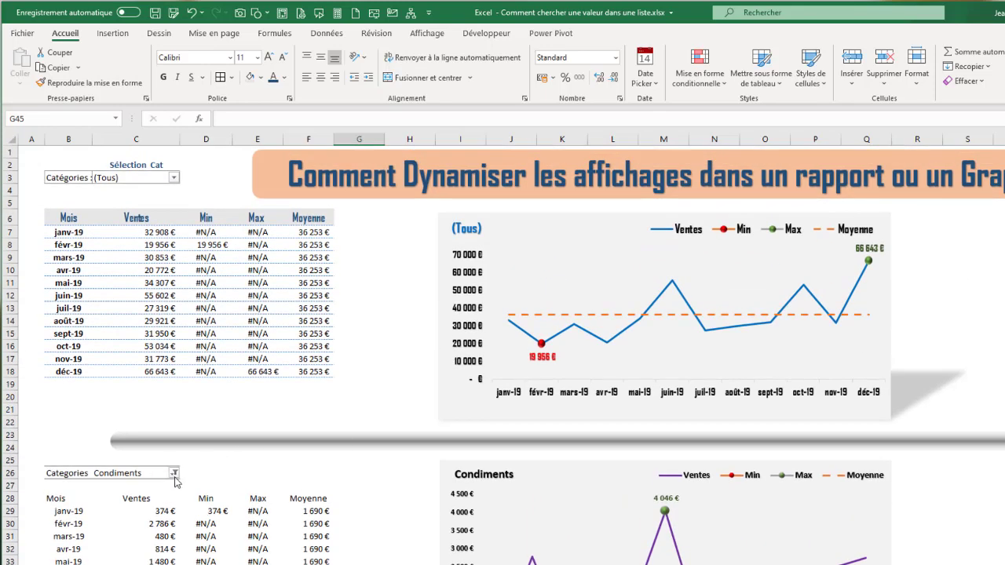
pyautogui.click(175, 474)
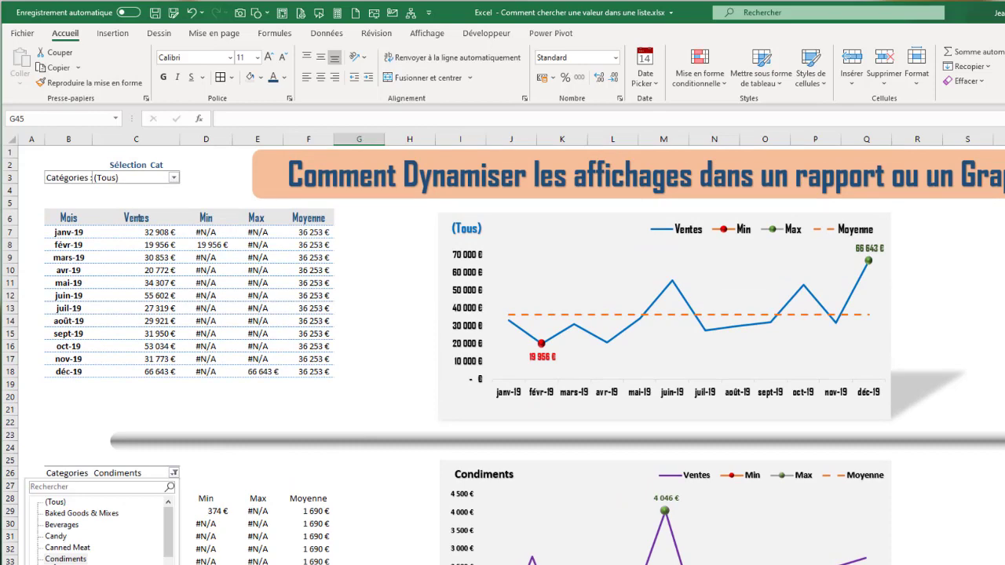
pyautogui.press('Escape')
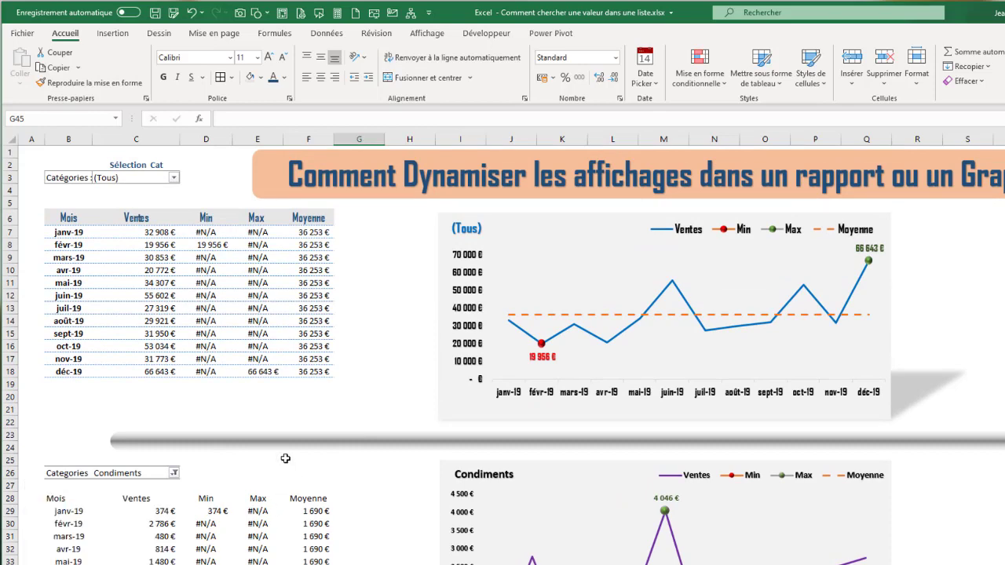
# Copy the formatting of the model table B6:F18 onto the lower monthly table starting at B28, and save the workbook.
pyautogui.scroll(-6, 283, 440)
pyautogui.scroll(6, 228, 316)
pyautogui.moveTo(61, 215); pyautogui.dragTo(311, 372)
pyautogui.click(82, 83)
pyautogui.moveTo(50, 499)
pyautogui.mouseDown()
pyautogui.moveTo(262, 537)
pyautogui.moveTo(318, 562)
pyautogui.mouseUp()
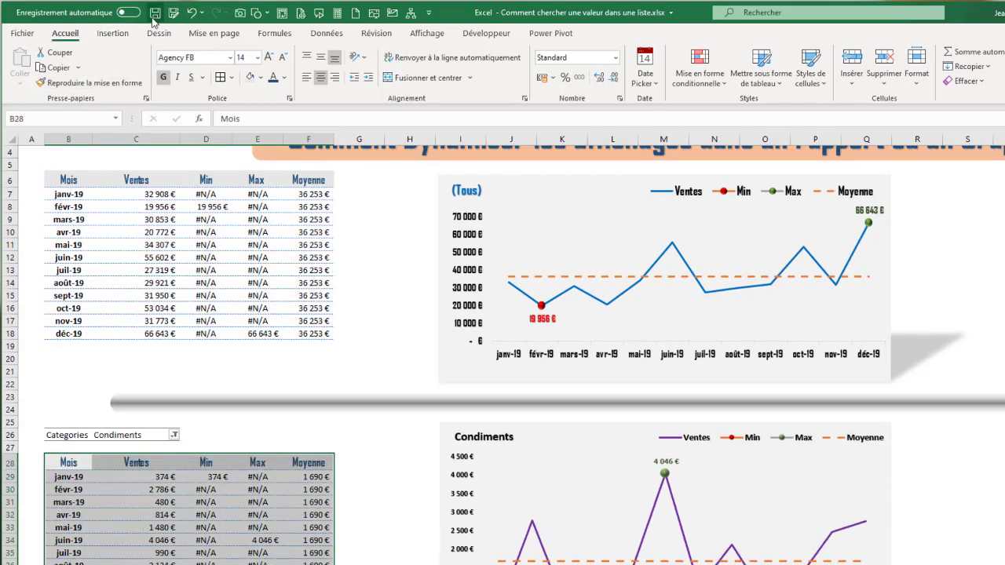
pyautogui.click(312, 423)
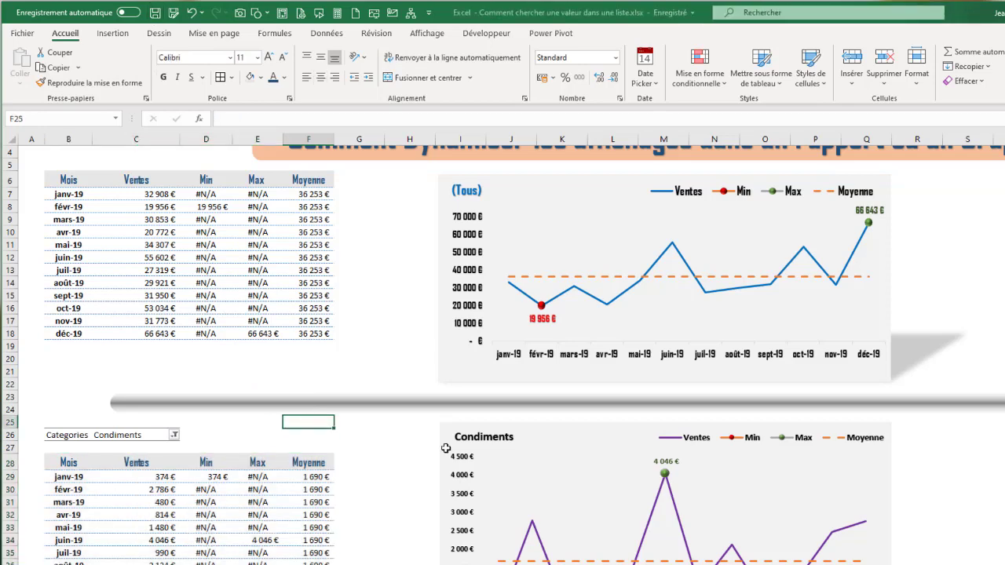
# Examine the average formulas in cells F32 and F29 of the lower table's Moyenne column.
pyautogui.scroll(-6, 502, 345)
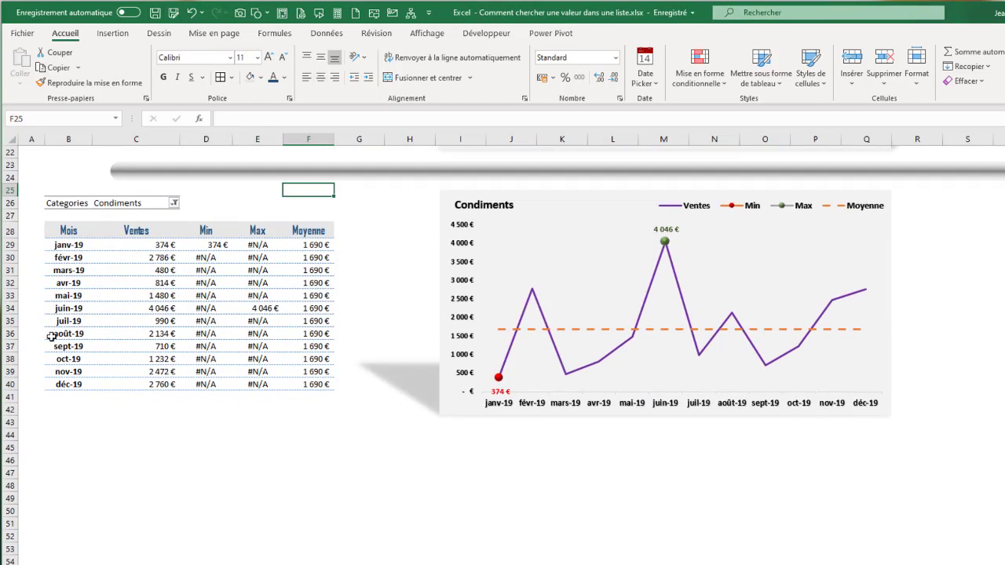
pyautogui.click(313, 283)
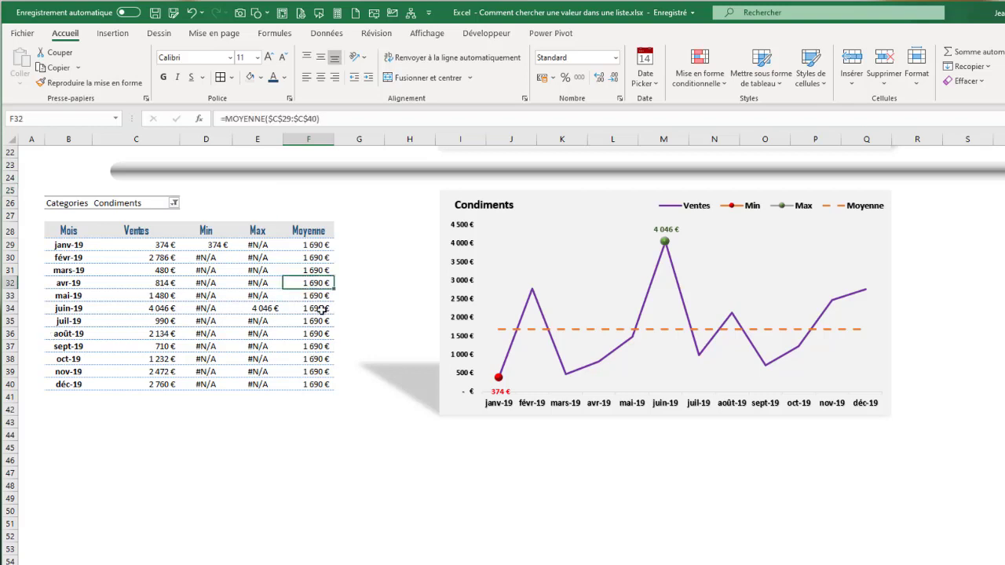
pyautogui.click(321, 243)
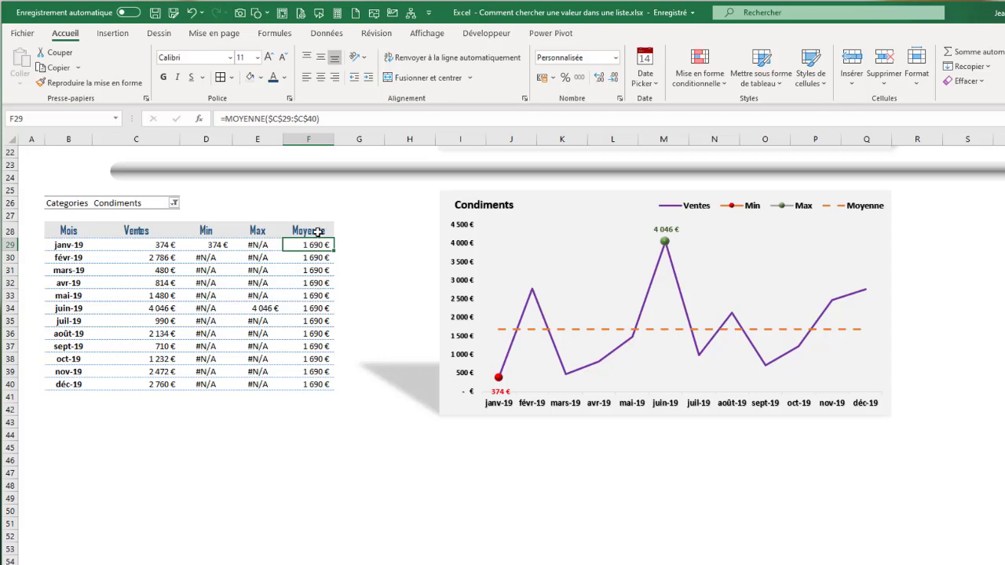
# Rename the Moyenne header in F28 of the lower monthly table as Objectif.
pyautogui.click(318, 230)
pyautogui.write('Objectif')
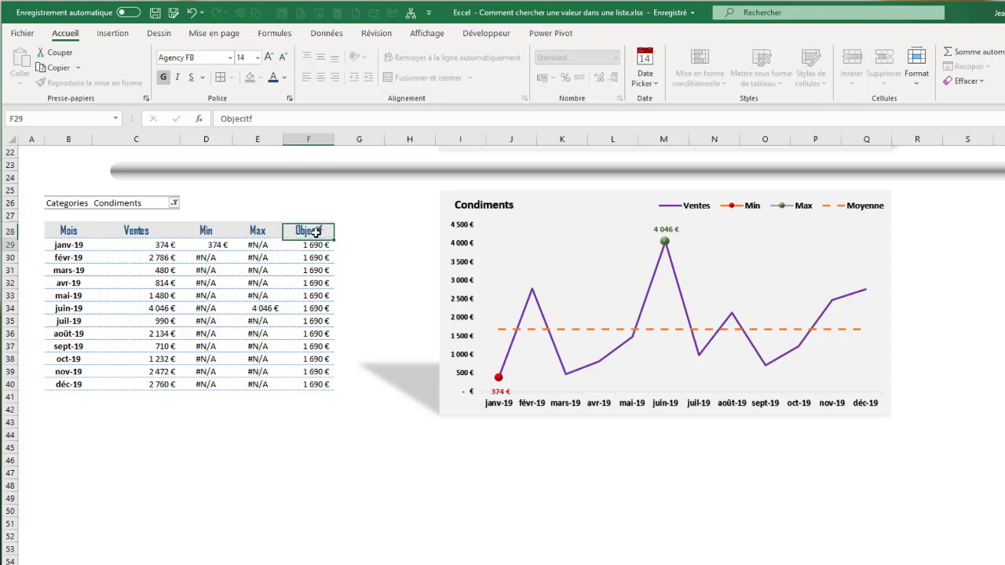
pyautogui.press('Return')
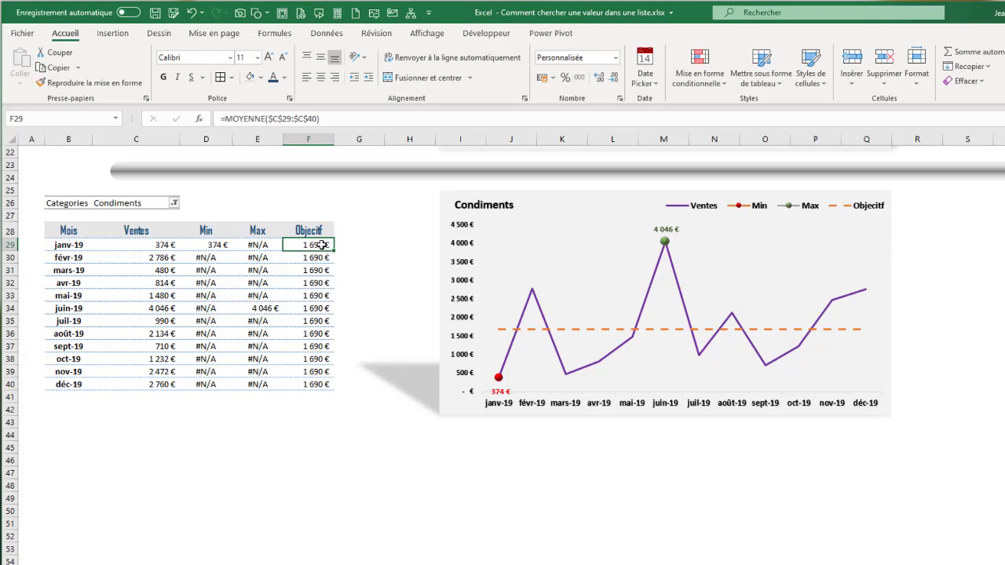
# Replace the average formulas in F29:F40 of the lower table with a fixed target of 2500 for every month.
pyautogui.moveTo(331, 251); pyautogui.dragTo(316, 388)
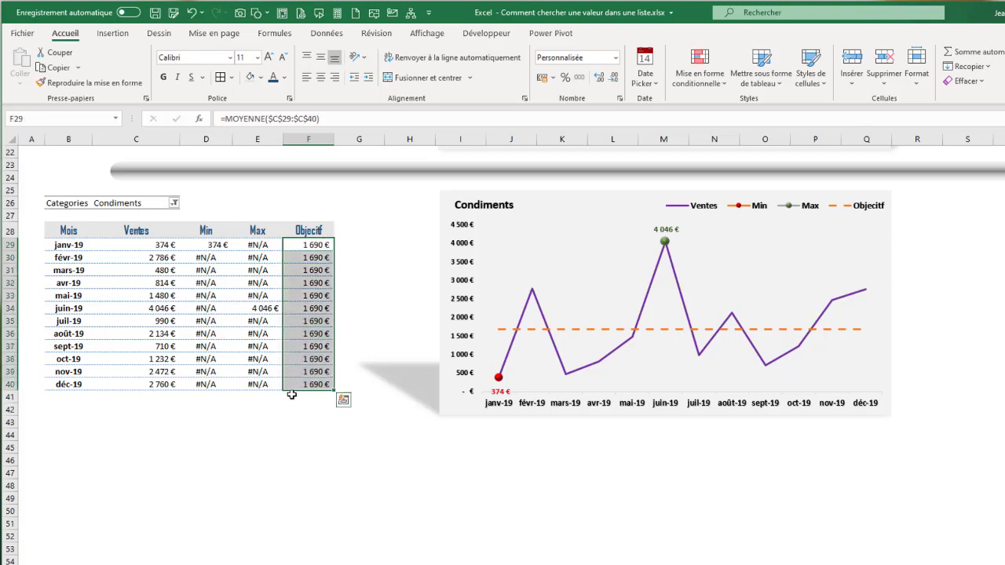
pyautogui.write('2500')
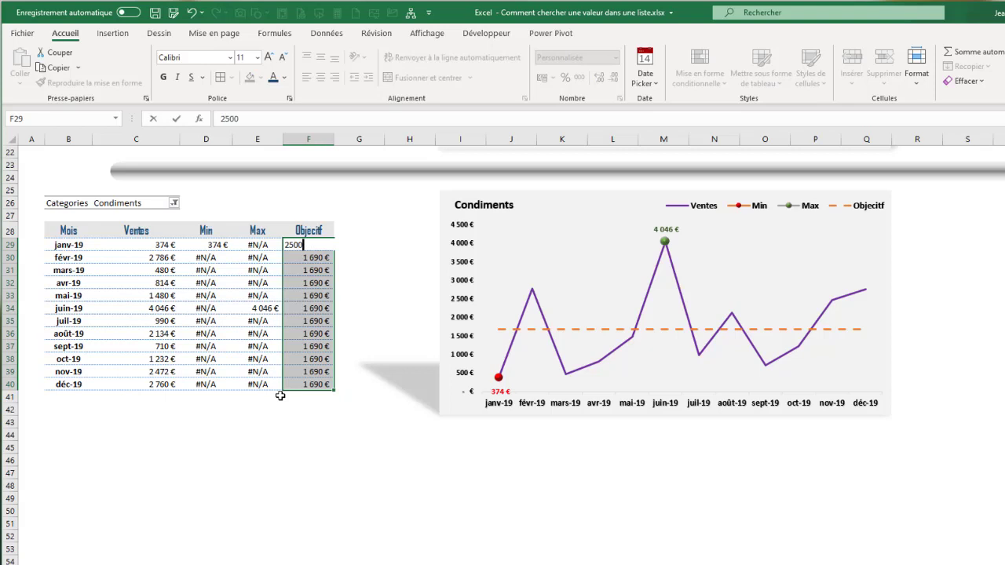
pyautogui.press('Return')
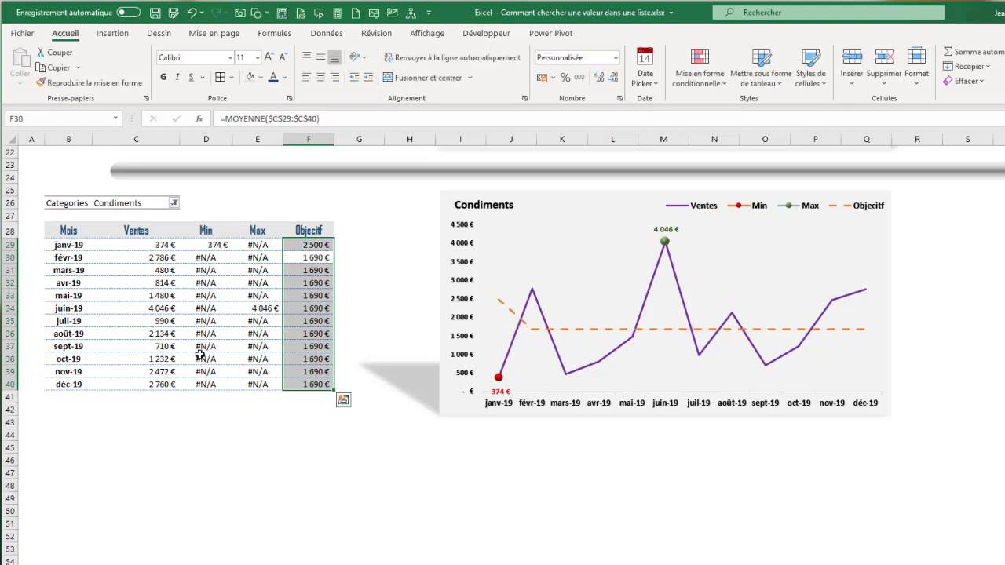
pyautogui.click(323, 245)
pyautogui.moveTo(333, 250); pyautogui.dragTo(338, 389)
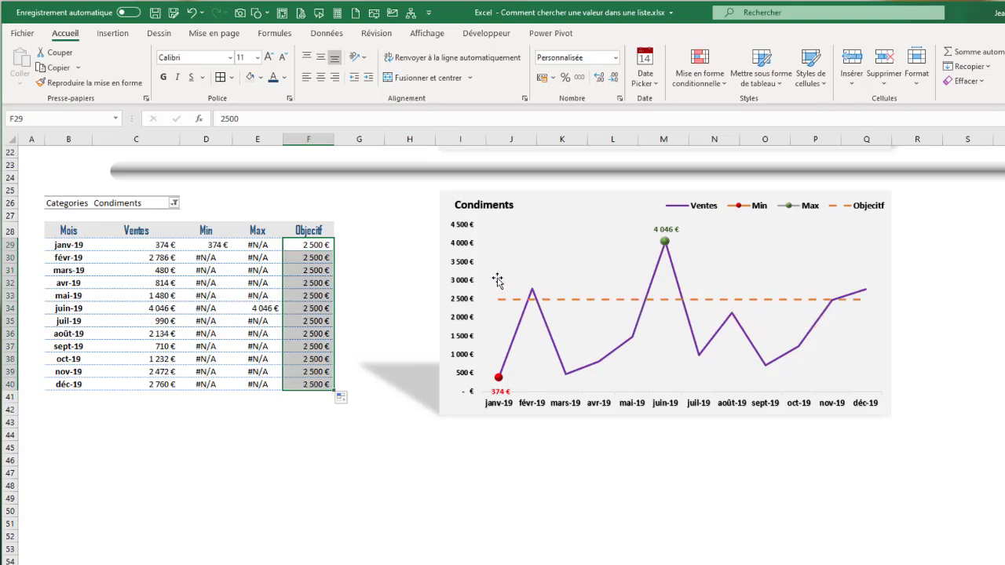
pyautogui.click(408, 206)
# Examine the upper model report's category selector in C3 and the Ventes formula in C9.
pyautogui.scroll(6, 368, 211)
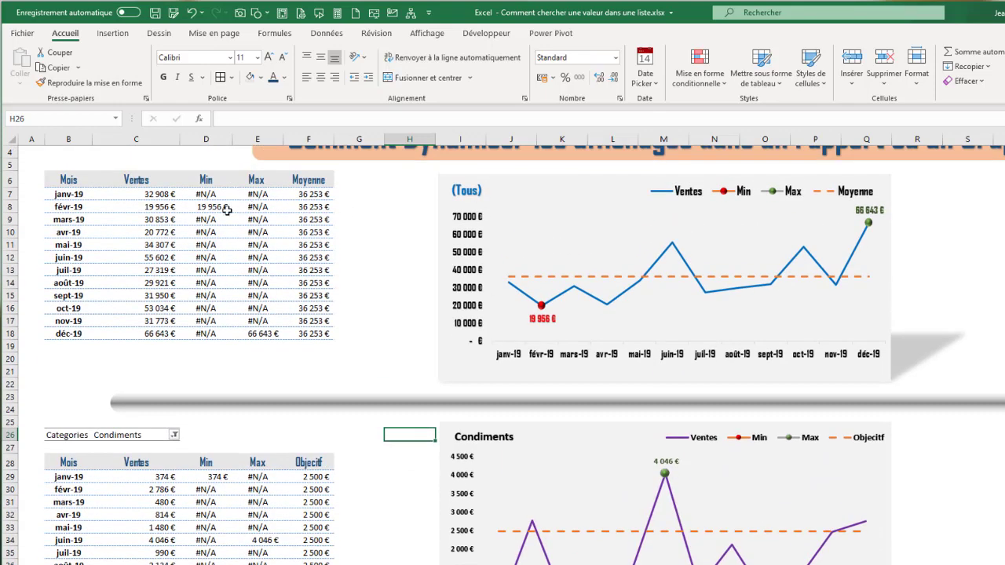
pyautogui.scroll(1, 226, 210)
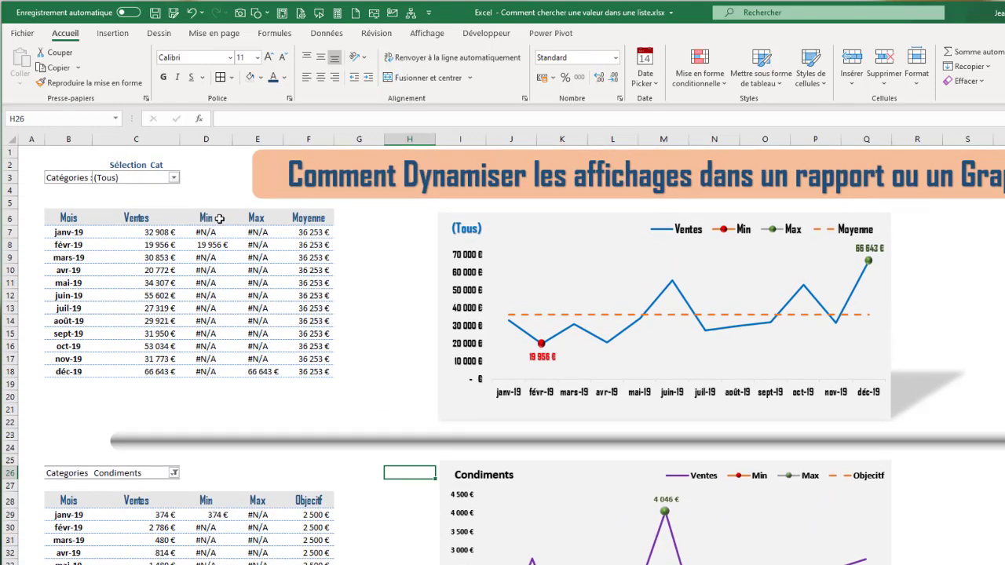
pyautogui.click(122, 179)
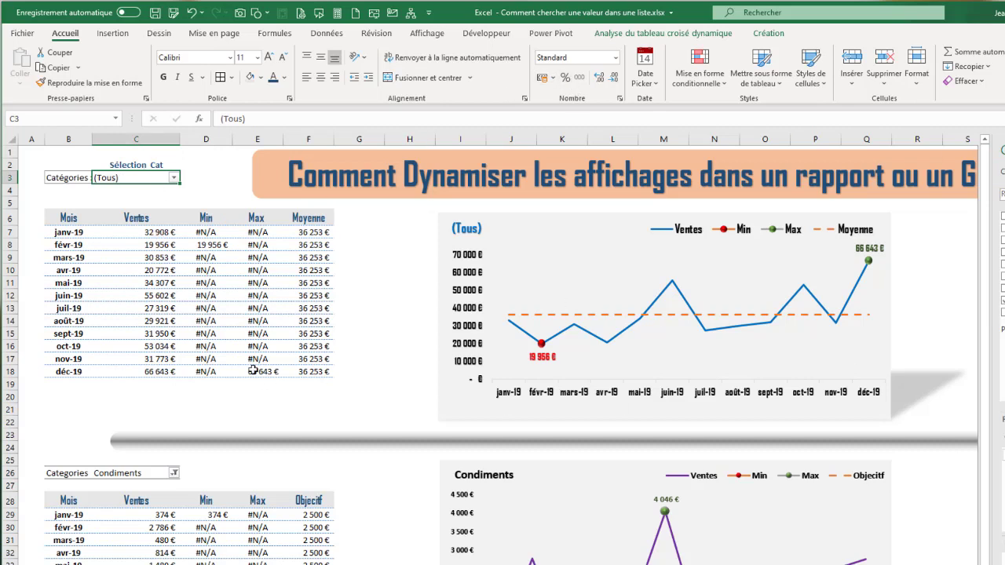
pyautogui.click(196, 205)
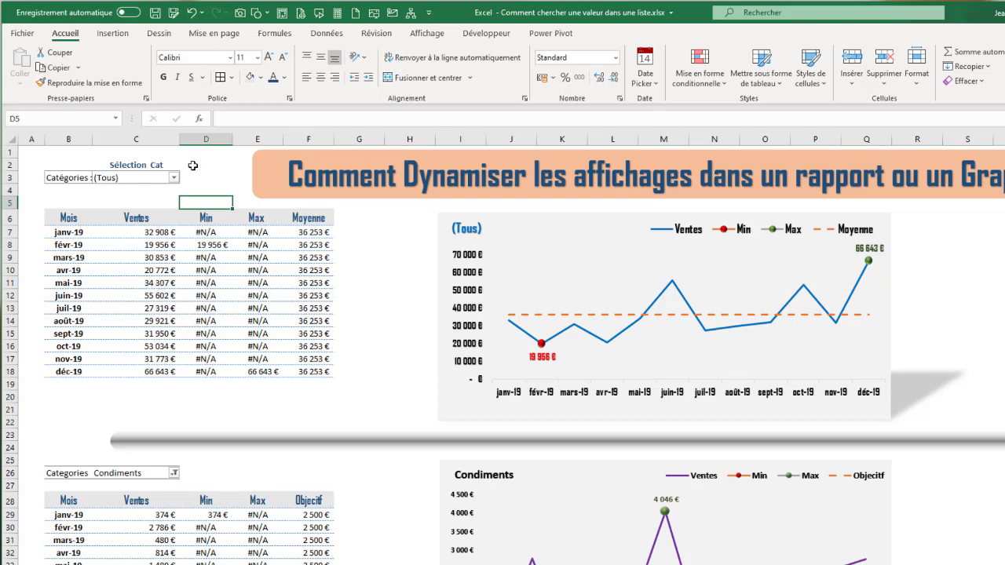
pyautogui.click(326, 34)
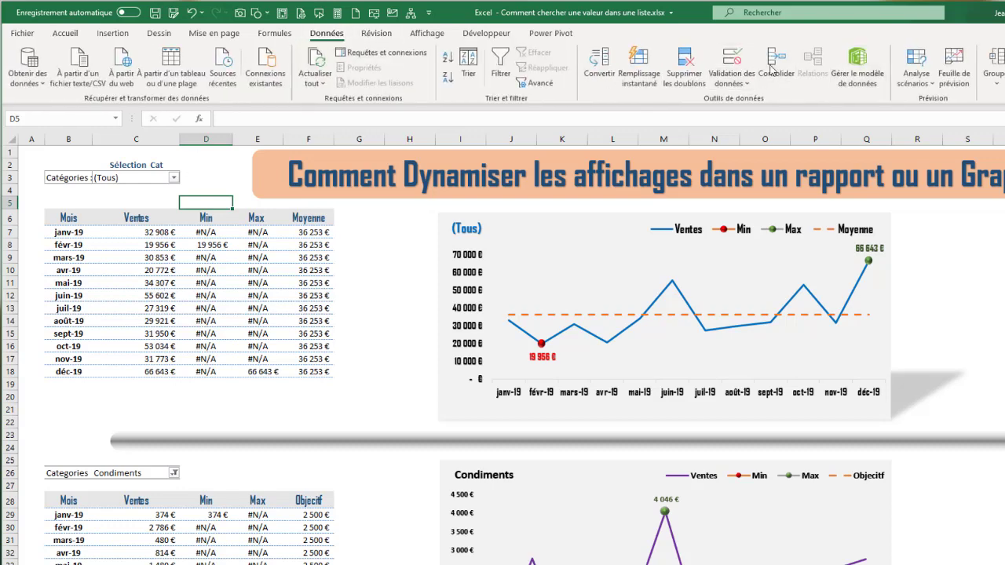
pyautogui.click(155, 257)
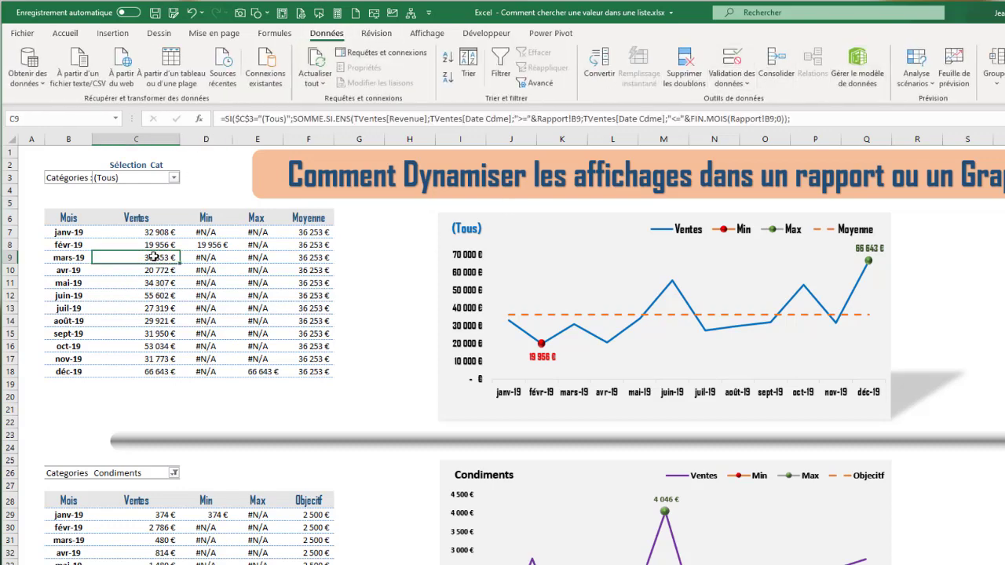